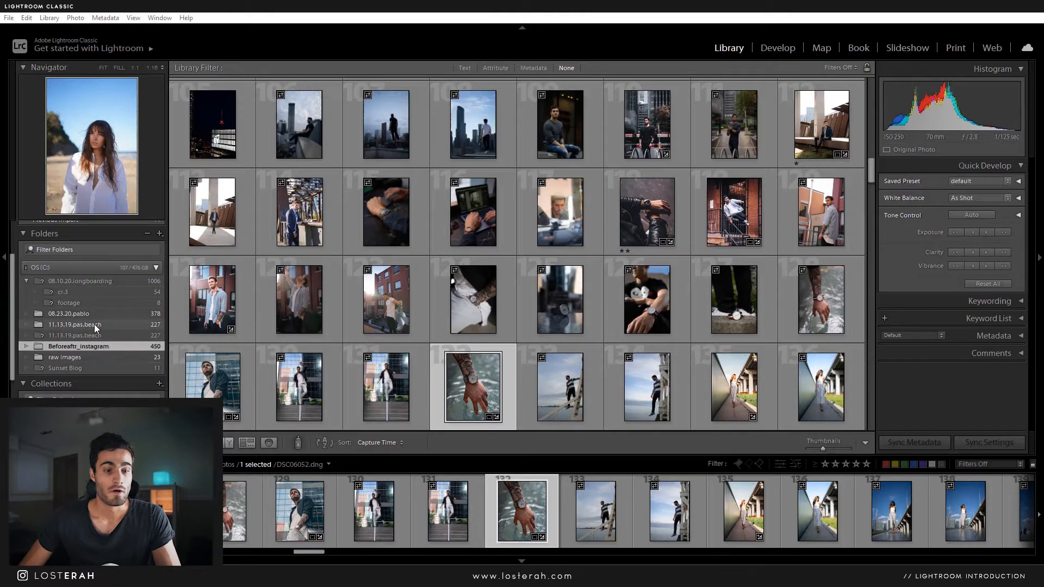
{"action": "left_click", "coordinate": [9, 18]}
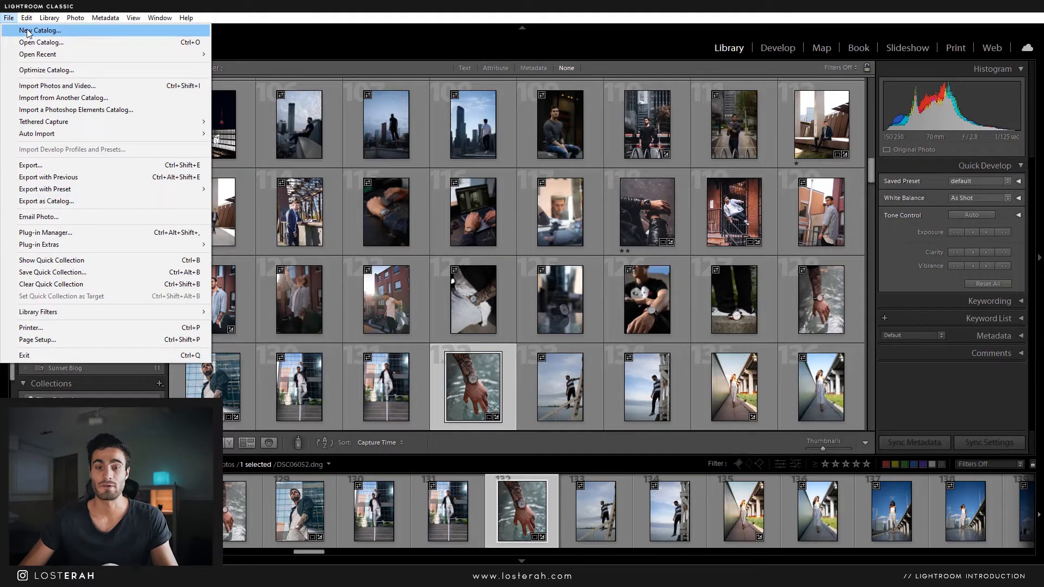
{"action": "left_click", "coordinate": [170, 386]}
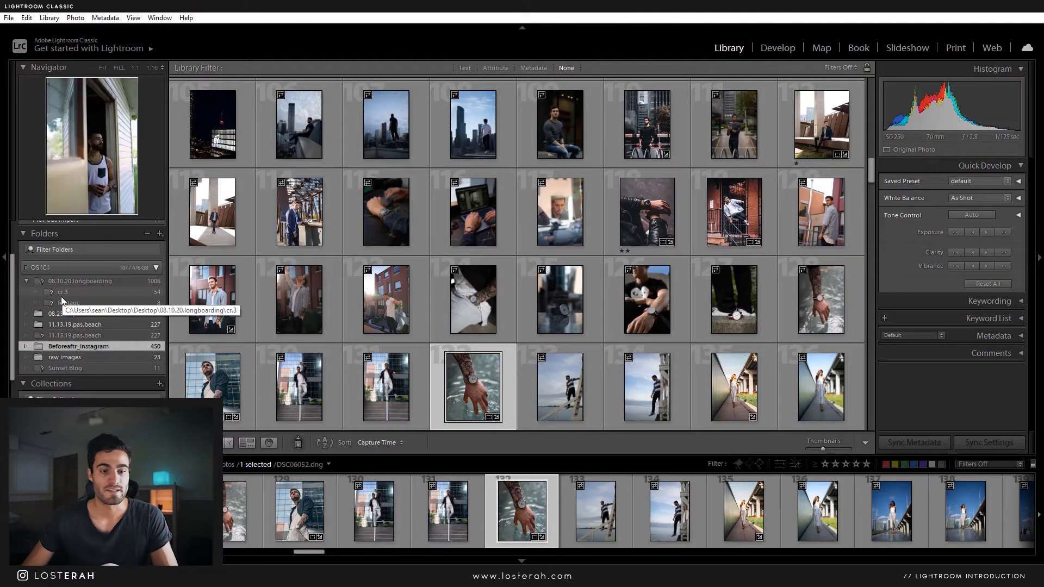
Step: Create a new catalog named tutorial on the Desktop, skipping the backup of the current catalog this time
{"action": "left_click", "coordinate": [9, 17]}
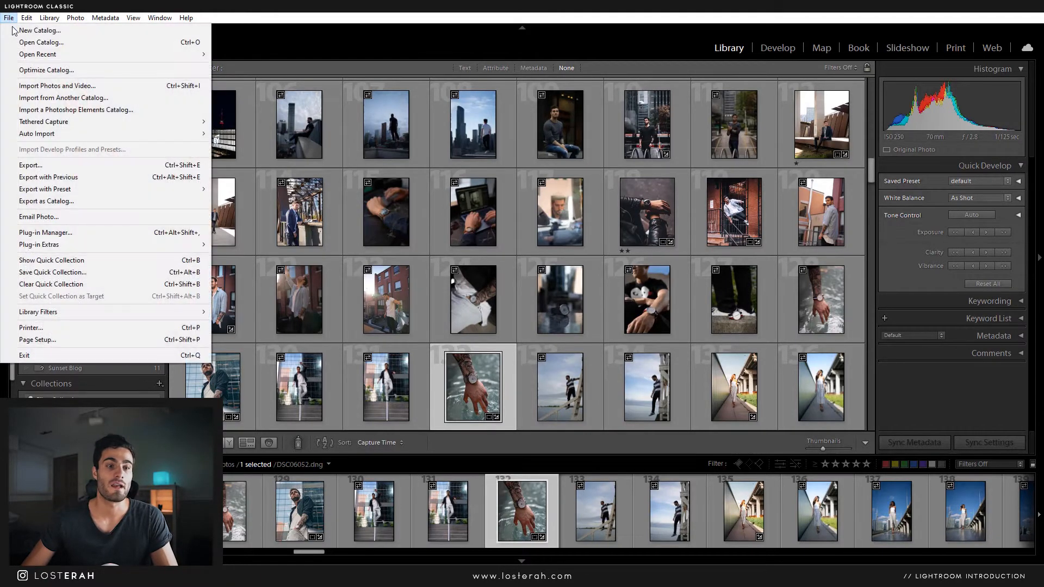
{"action": "left_click", "coordinate": [21, 27]}
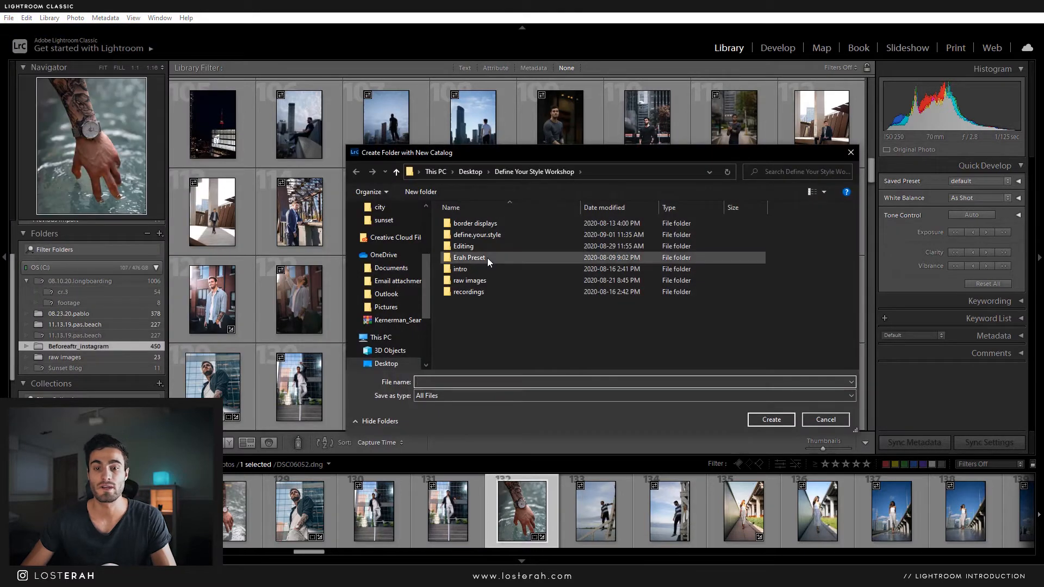
{"action": "left_click", "coordinate": [471, 172]}
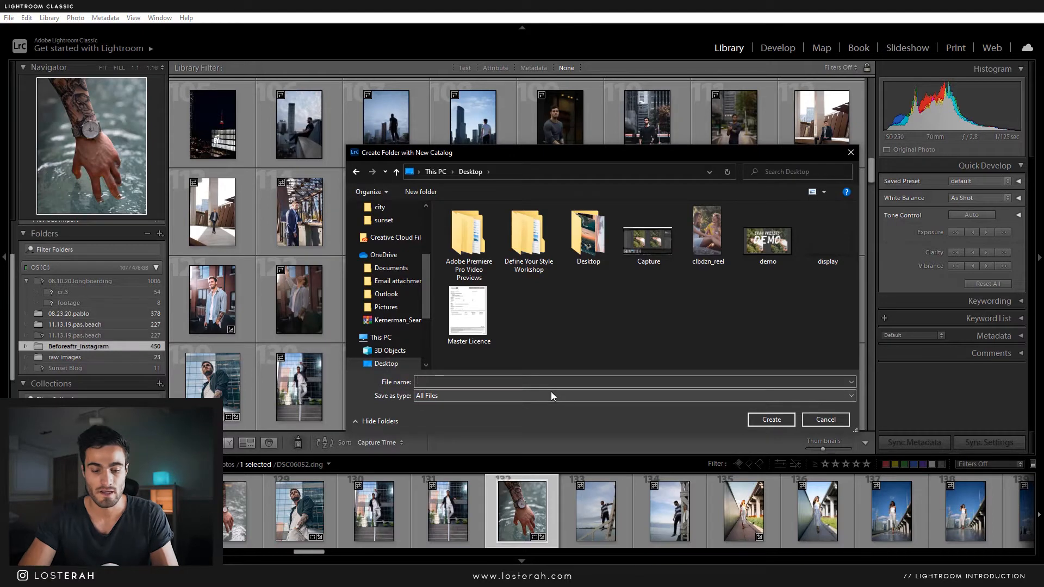
{"action": "type", "text": "tutorial"}
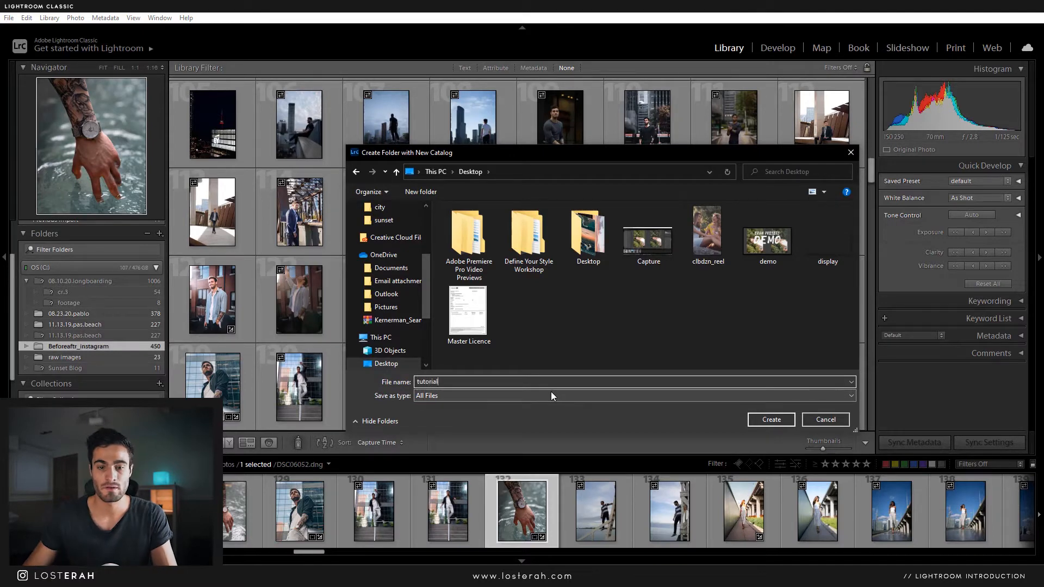
{"action": "left_click", "coordinate": [757, 420]}
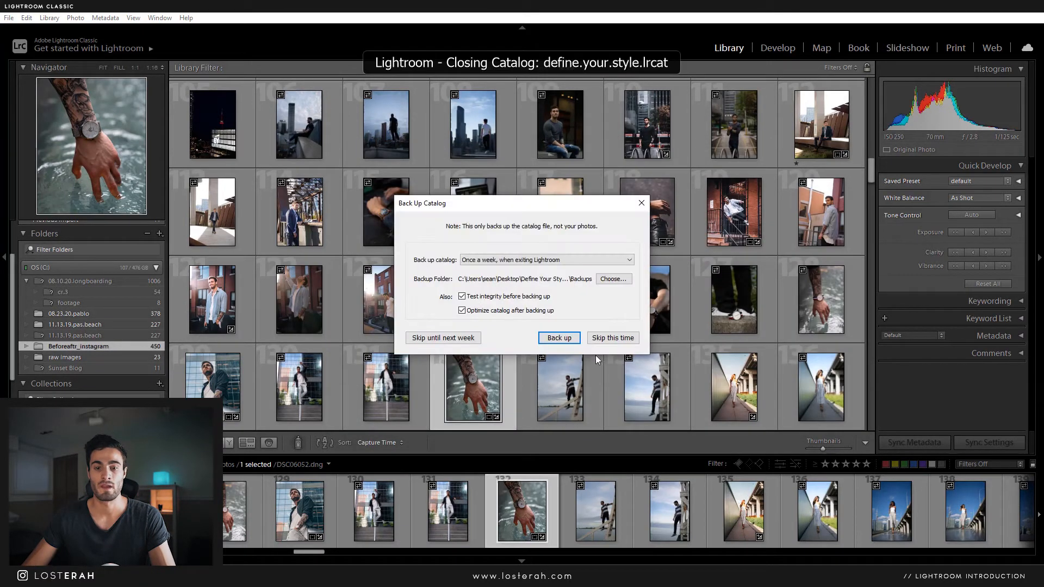
{"action": "left_click", "coordinate": [604, 338]}
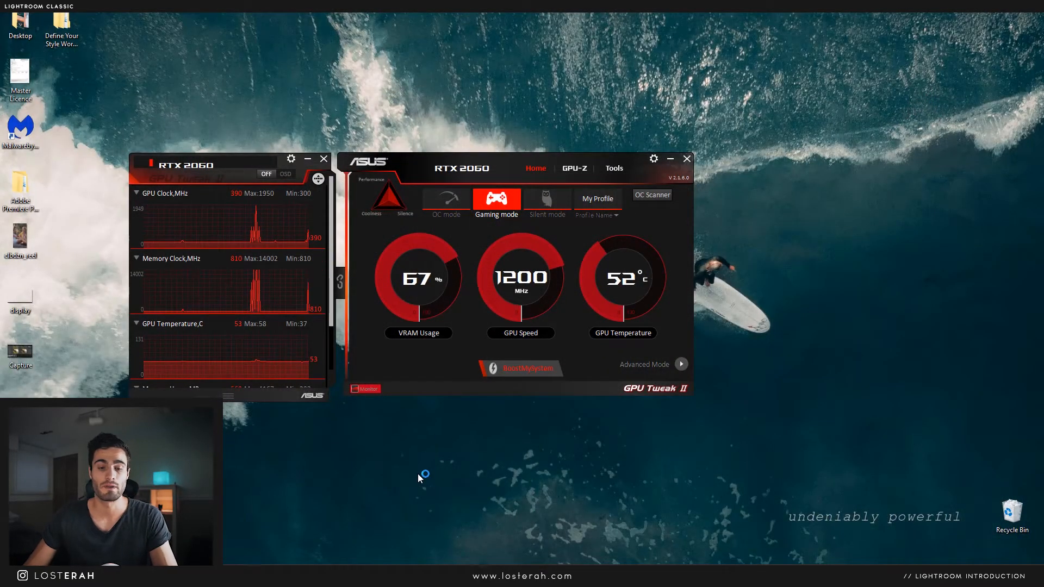
{"action": "key", "text": "super"}
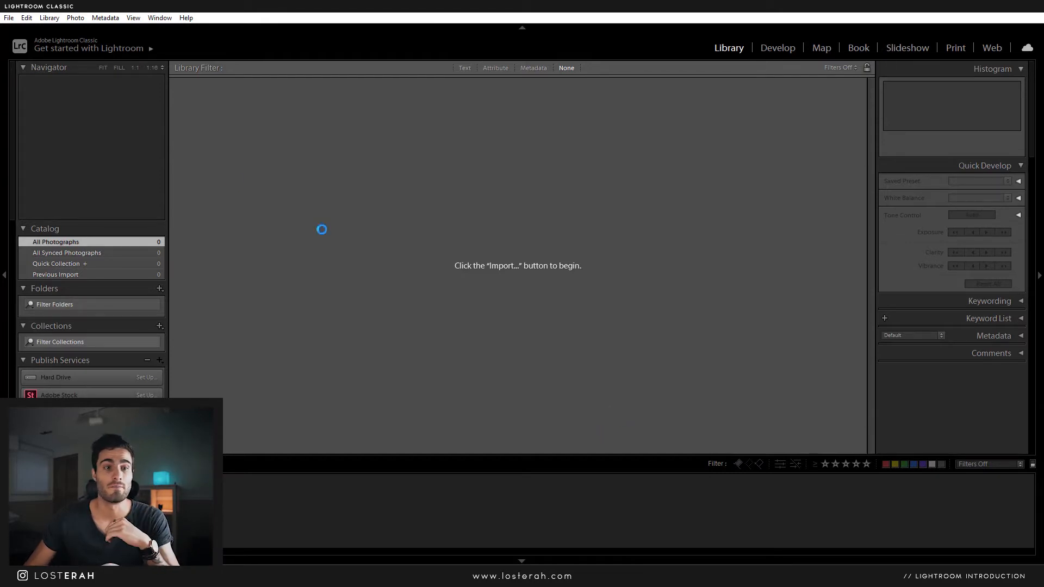
{"action": "left_click", "coordinate": [9, 18]}
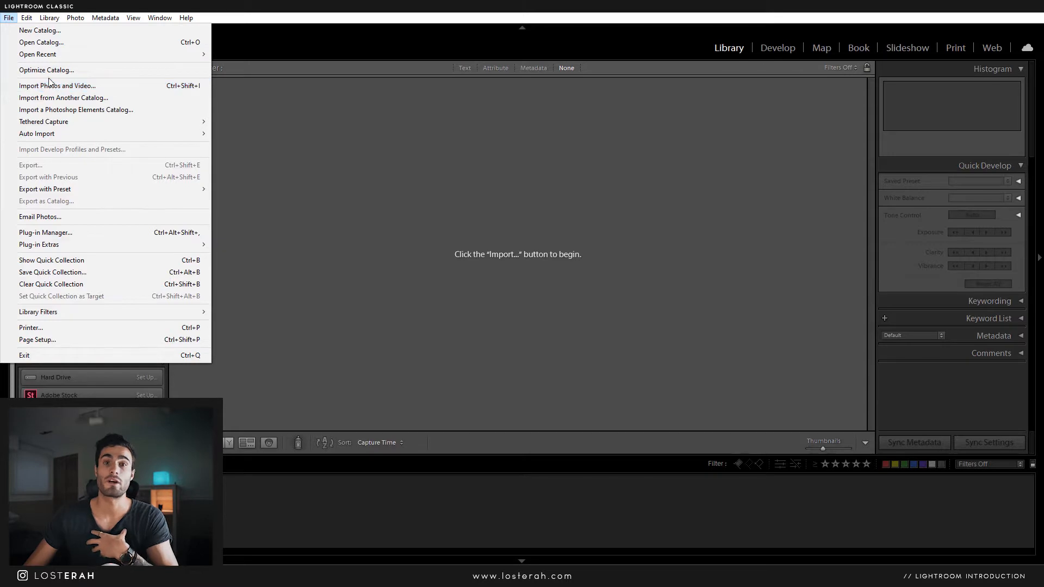
{"action": "left_click", "coordinate": [547, 212]}
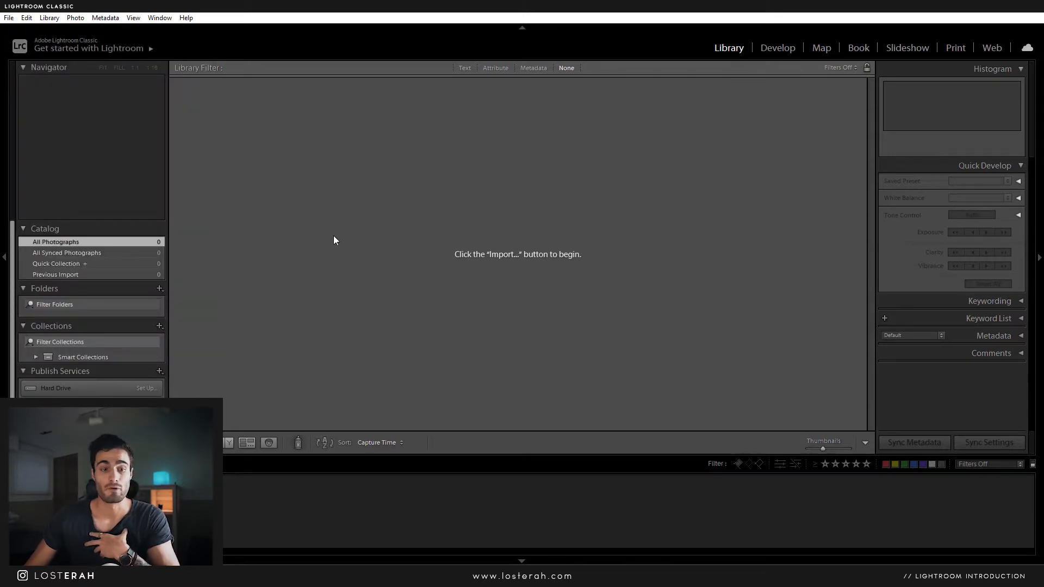
Step: Add the Beforeaftr_instagram folder, found in the Desktop folder on the desktop, to the catalog's folders
{"action": "left_click", "coordinate": [160, 289]}
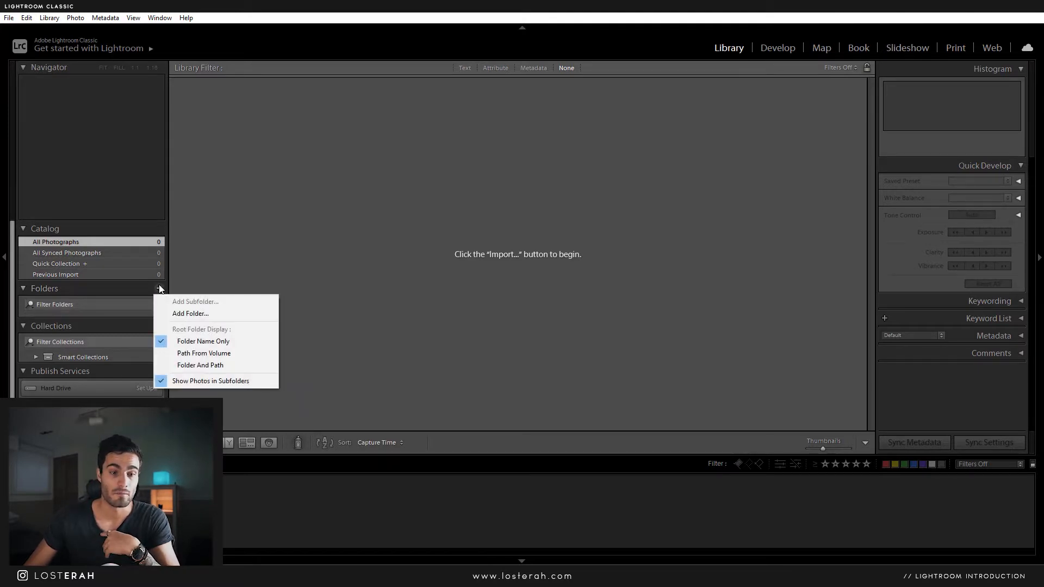
{"action": "left_click", "coordinate": [190, 314]}
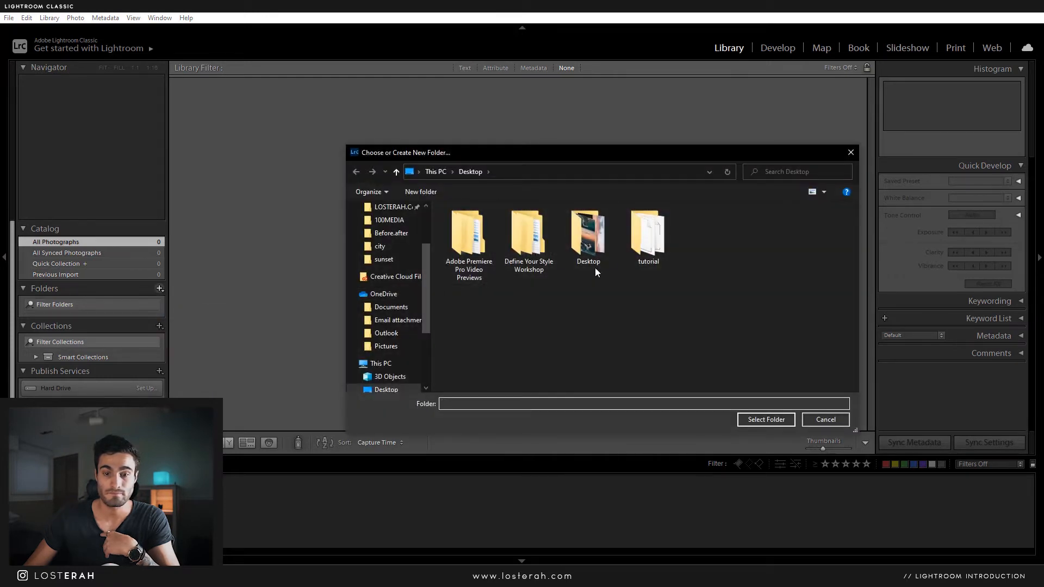
{"action": "double_click", "coordinate": [596, 268]}
{"action": "left_click", "coordinate": [485, 246]}
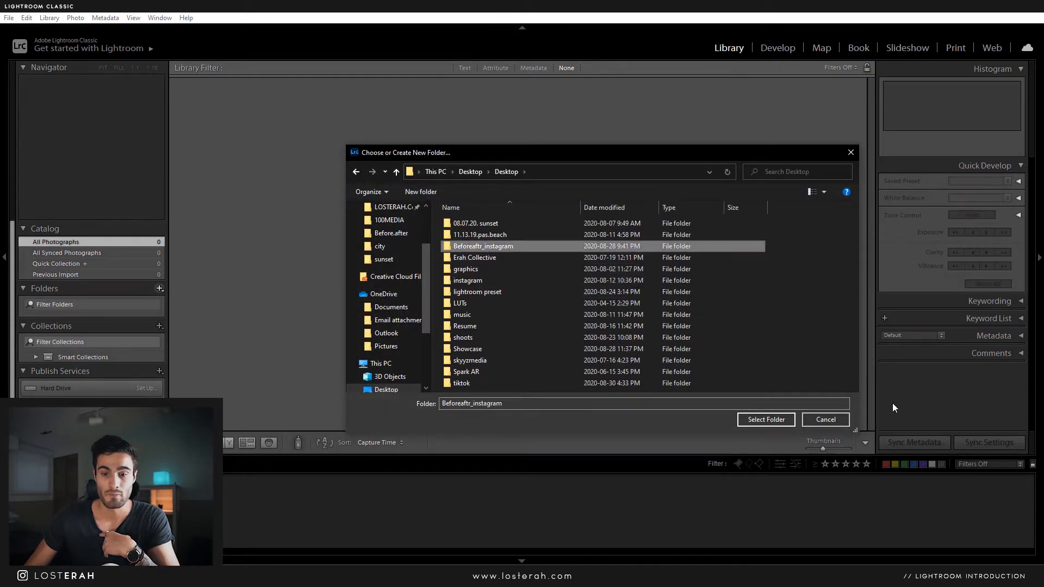
{"action": "left_click", "coordinate": [767, 420]}
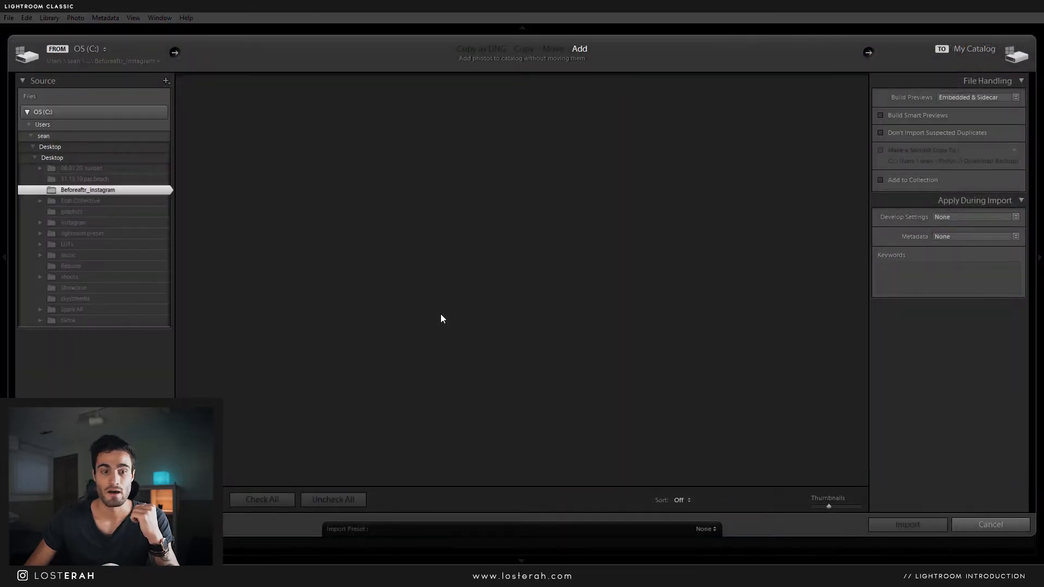
Step: Import all photos of the Beforeaftr_instagram folder using Add, with address lookup disabled
{"action": "scroll", "coordinate": [441, 318], "scroll_direction": "down", "scroll_amount": 5}
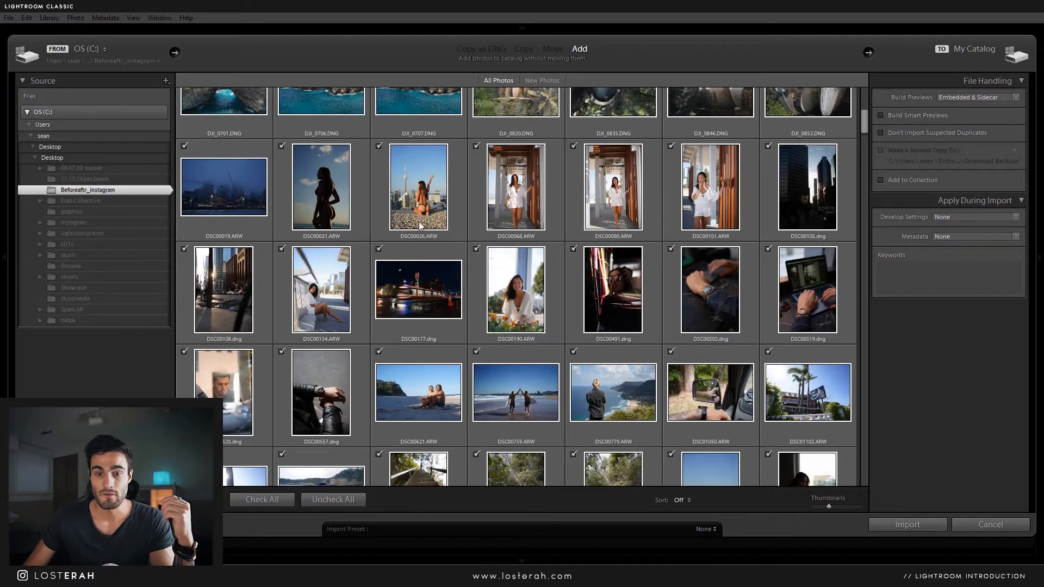
{"action": "scroll", "coordinate": [491, 324], "scroll_direction": "up", "scroll_amount": 8}
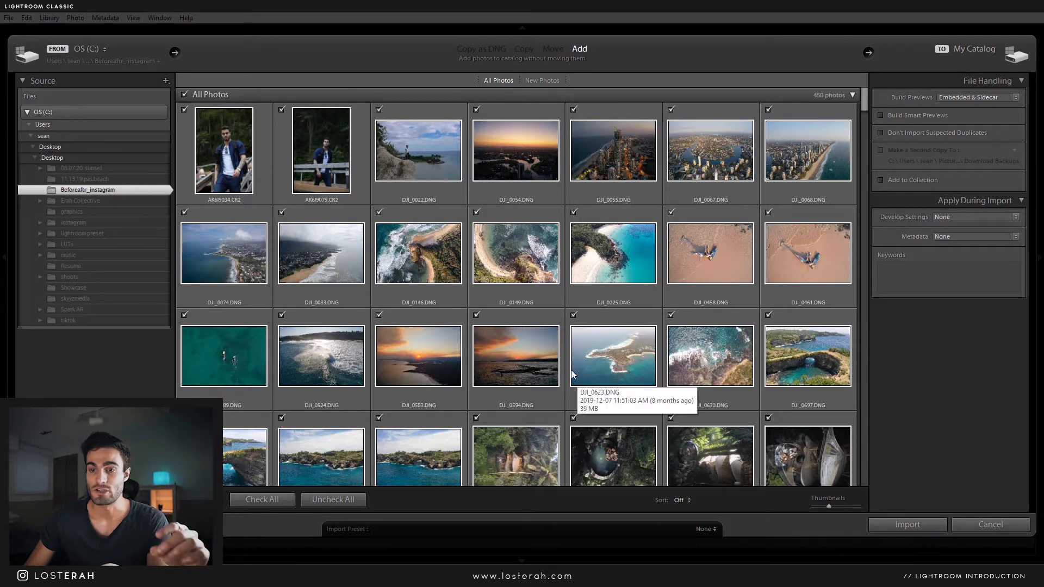
{"action": "left_click", "coordinate": [900, 523]}
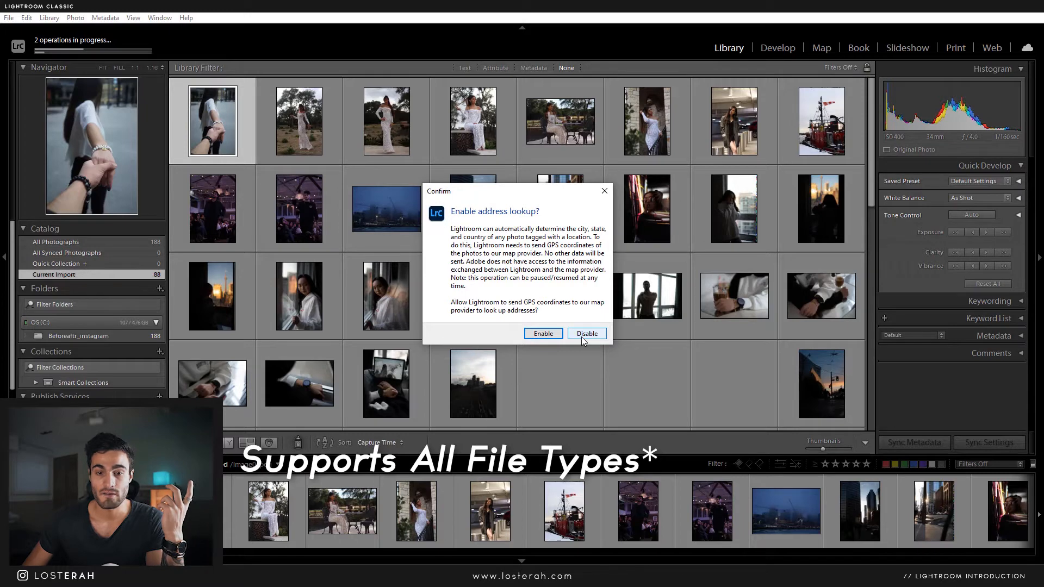
{"action": "left_click", "coordinate": [582, 334]}
{"action": "left_click", "coordinate": [39, 50]}
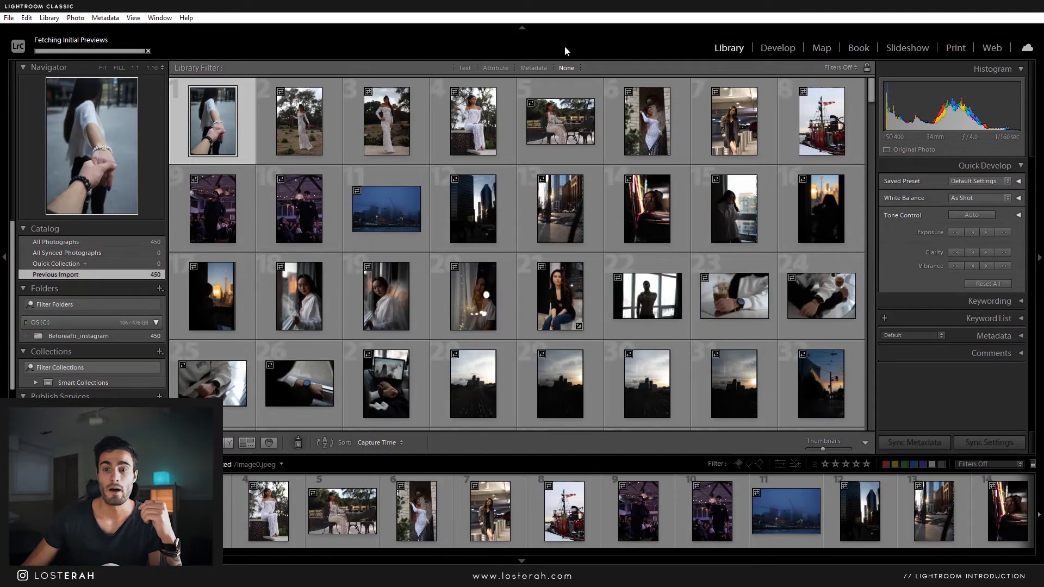
Step: Show the first photo in the Develop module, expand the Navigator and try the Fill and 1:1 views before returning to Fit
{"action": "left_click", "coordinate": [783, 50]}
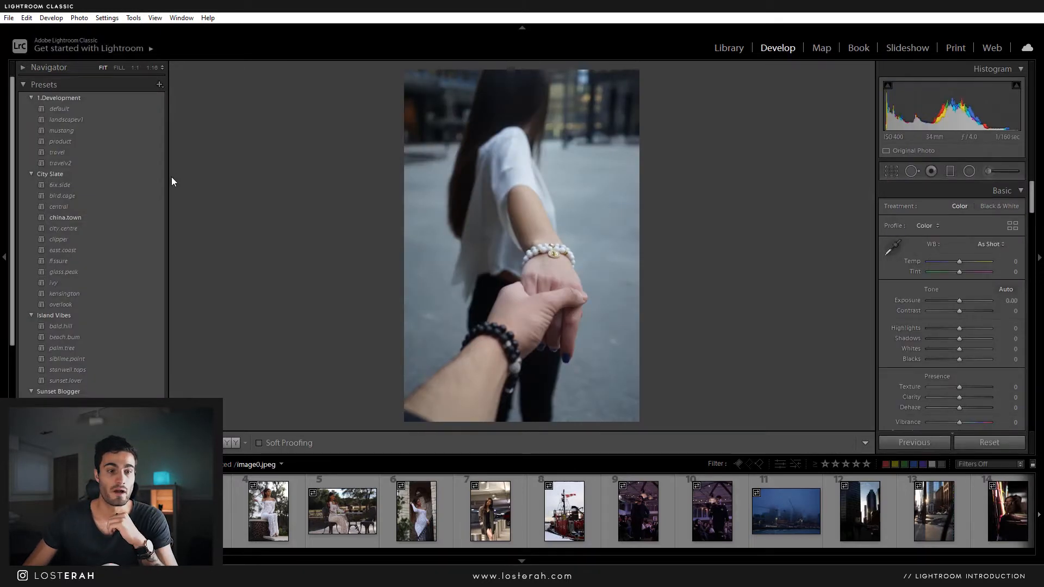
{"action": "left_click", "coordinate": [22, 68]}
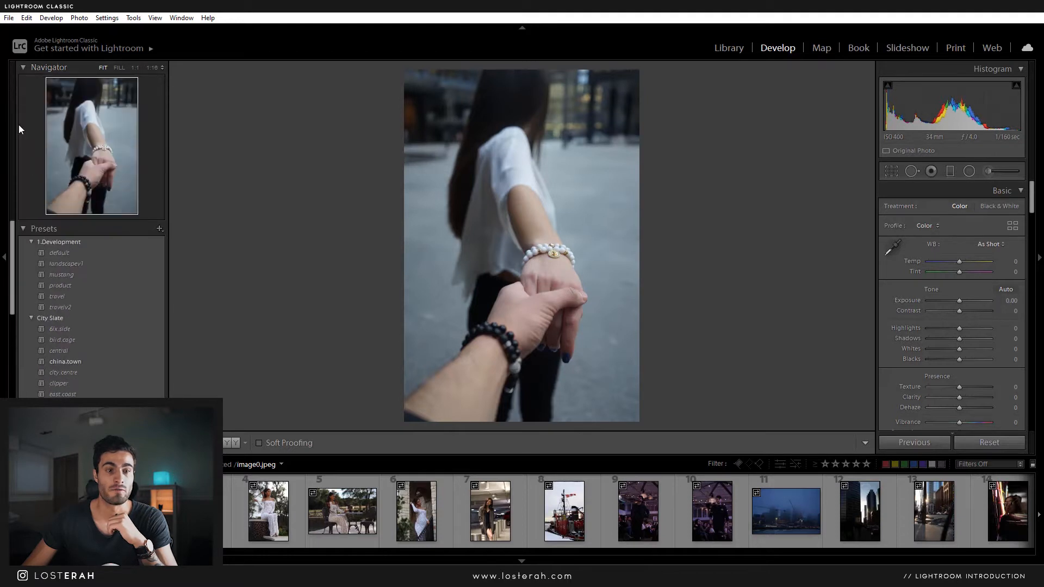
{"action": "left_click", "coordinate": [118, 67]}
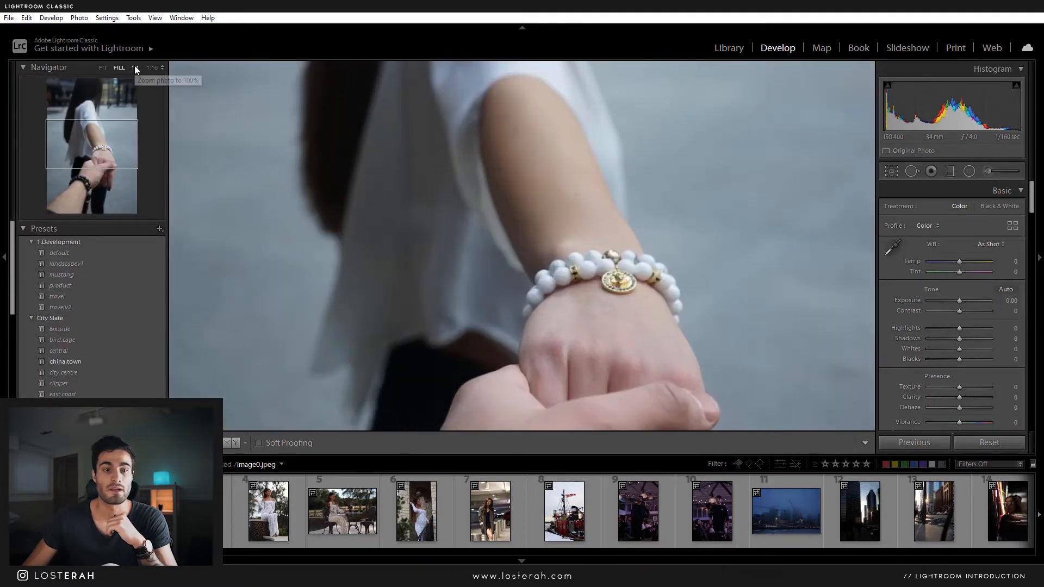
{"action": "left_click", "coordinate": [134, 66]}
{"action": "left_click", "coordinate": [104, 68]}
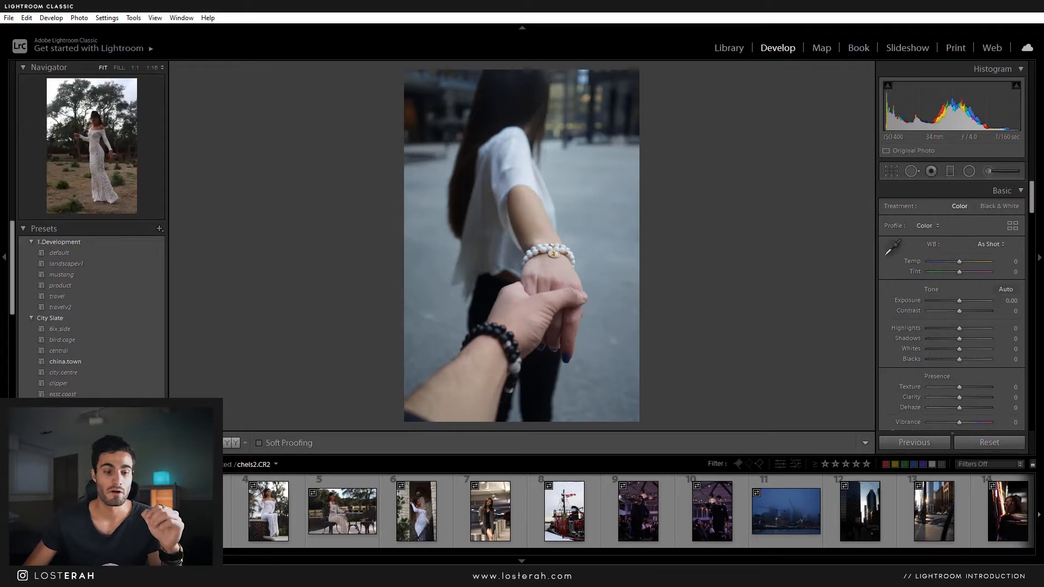
Step: Rate the photos DSC08146.dng, DSC08254.dng and DSC08029.dng with one star each
{"action": "scroll", "coordinate": [625, 512], "scroll_direction": "down", "scroll_amount": 1}
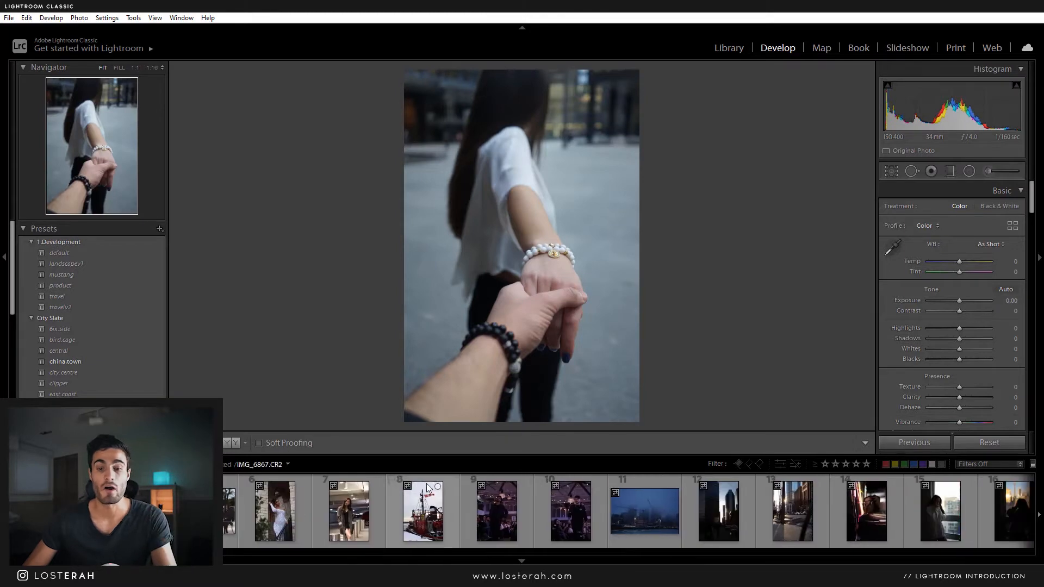
{"action": "scroll", "coordinate": [227, 537], "scroll_direction": "down", "scroll_amount": 15}
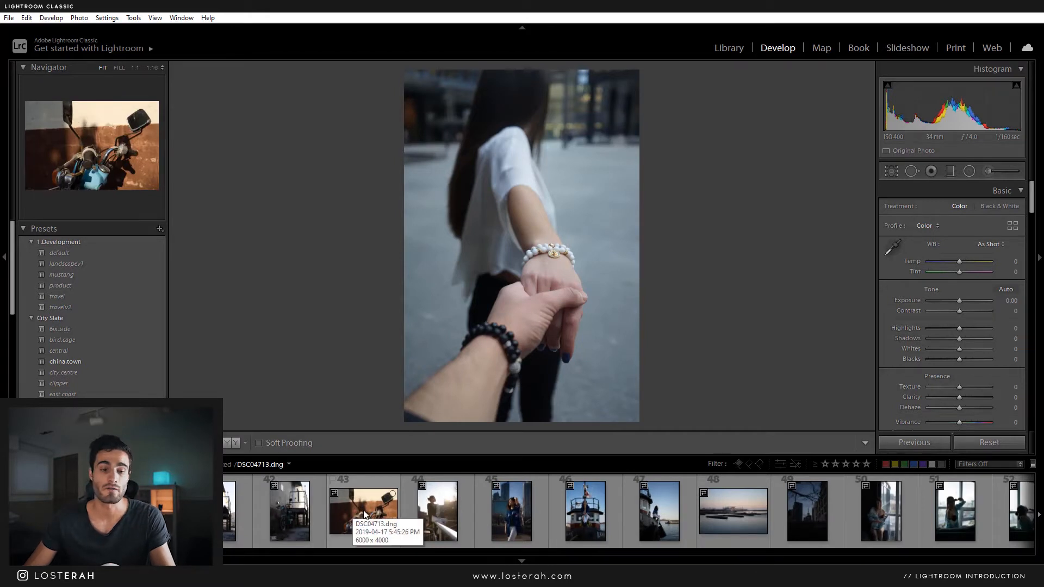
{"action": "scroll", "coordinate": [361, 516], "scroll_direction": "down", "scroll_amount": 5}
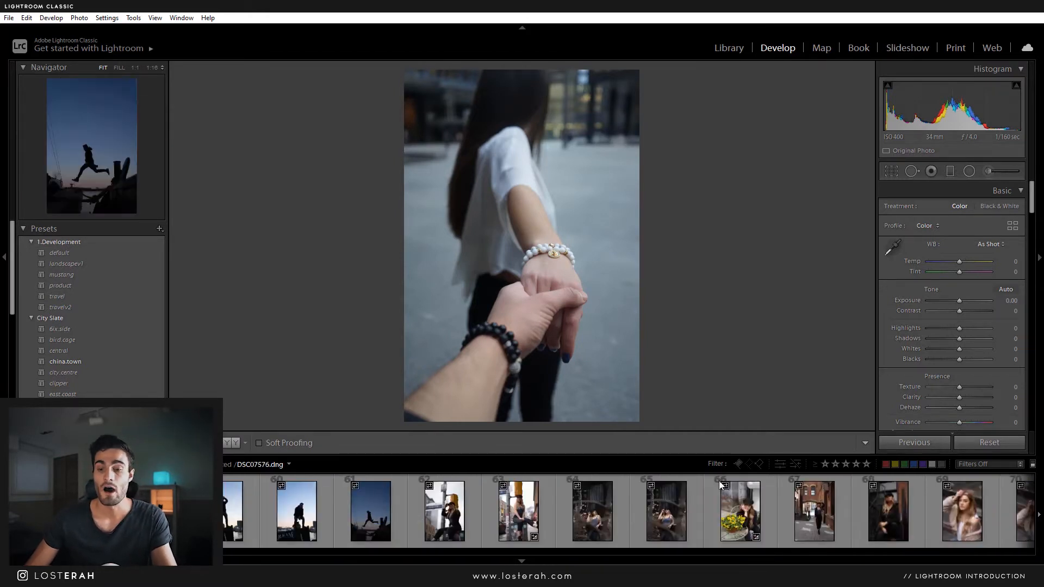
{"action": "left_click", "coordinate": [799, 519]}
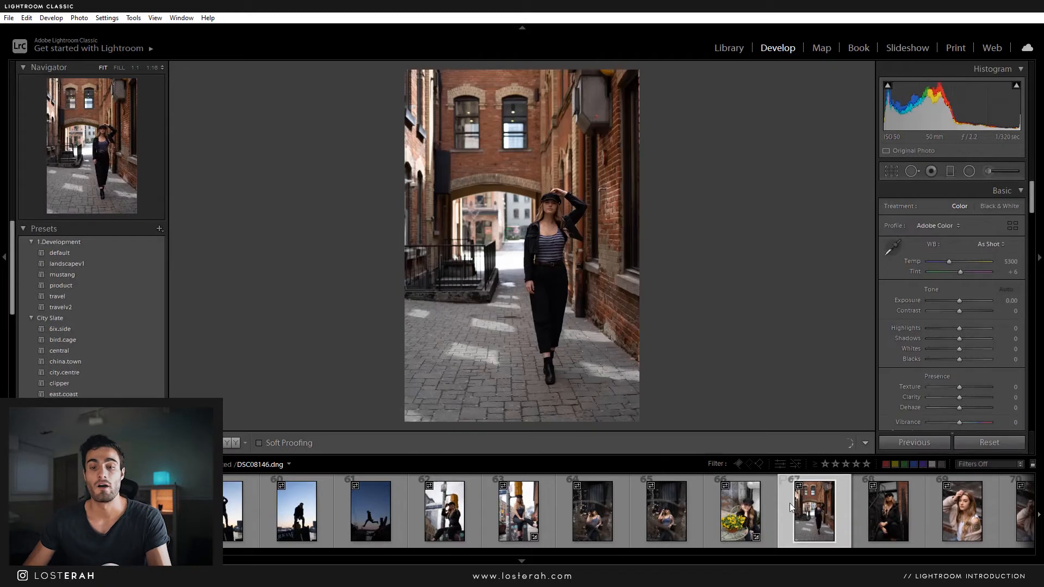
{"action": "key", "text": "1"}
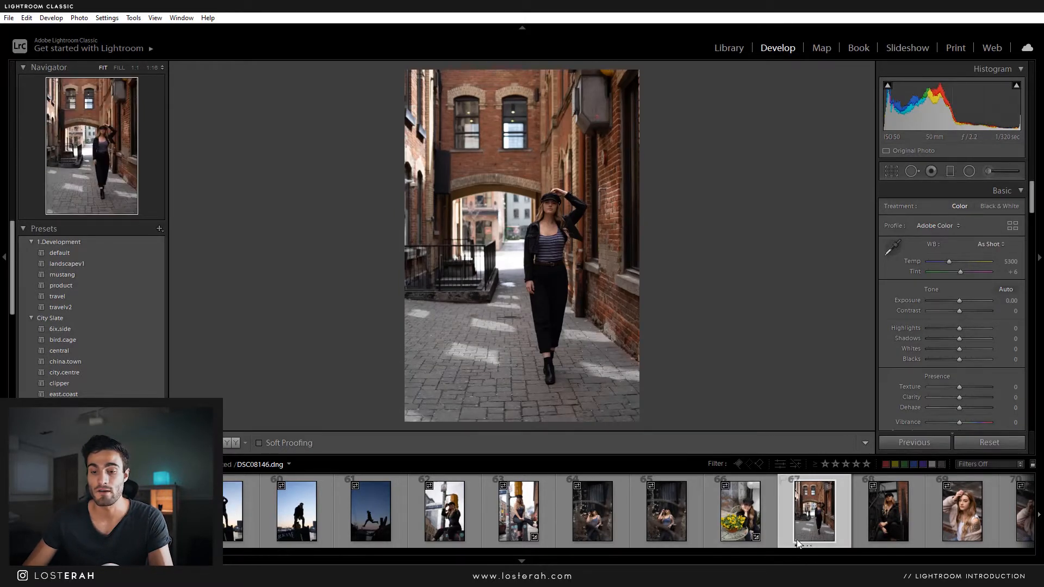
{"action": "left_click", "coordinate": [952, 517]}
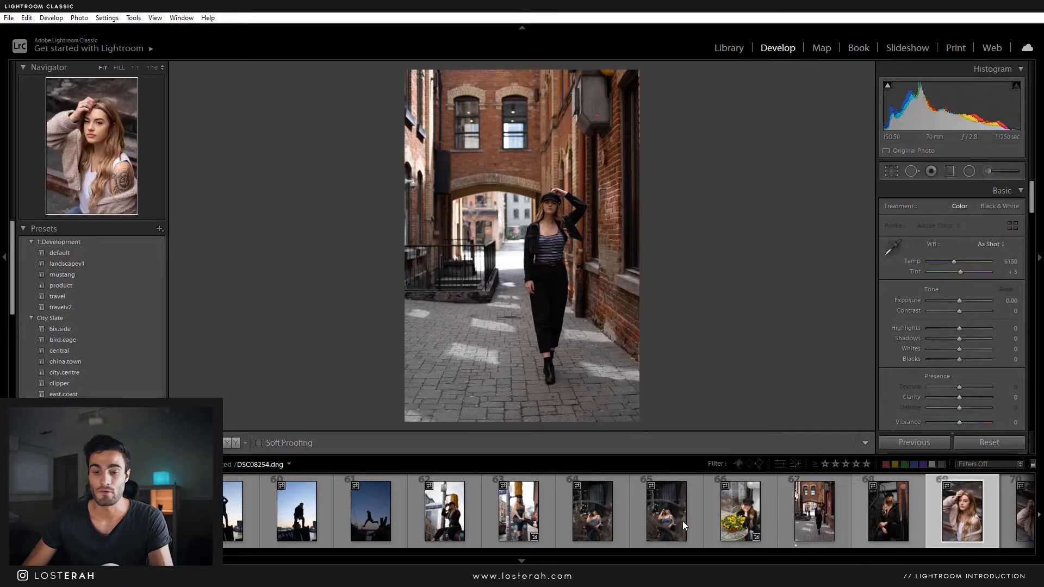
{"action": "left_click", "coordinate": [597, 521]}
{"action": "key", "text": "1"}
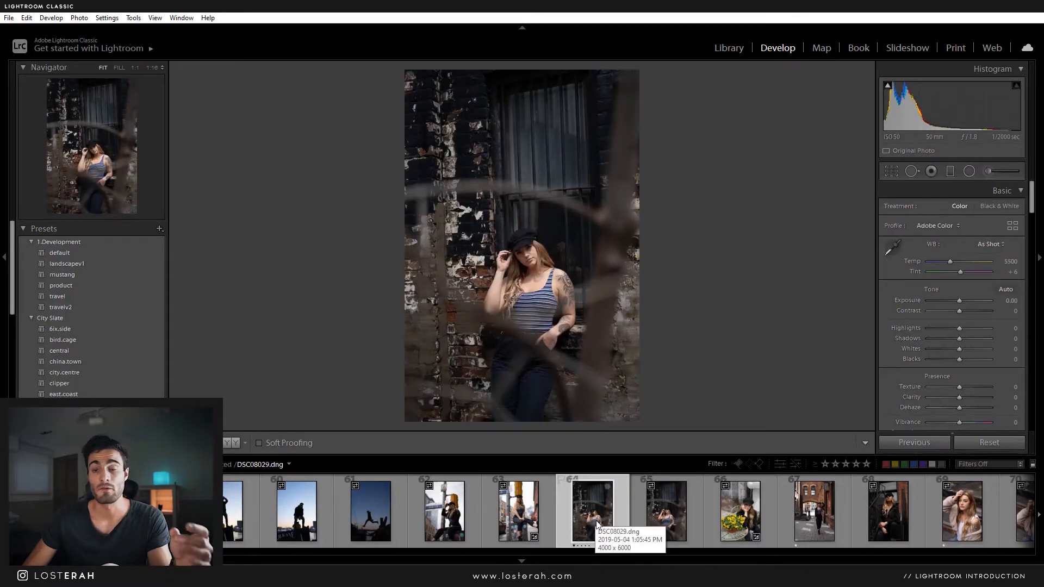
Step: Filter the filmstrip to Rated photos and open DSC08442.dng, the portrait with the brown leather bag
{"action": "left_click", "coordinate": [979, 464]}
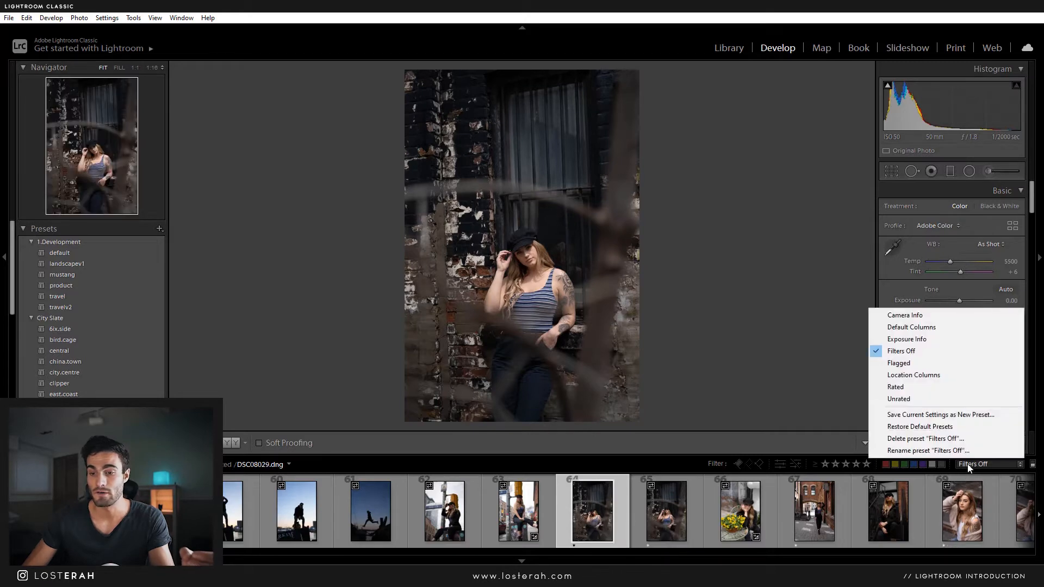
{"action": "left_click", "coordinate": [922, 387]}
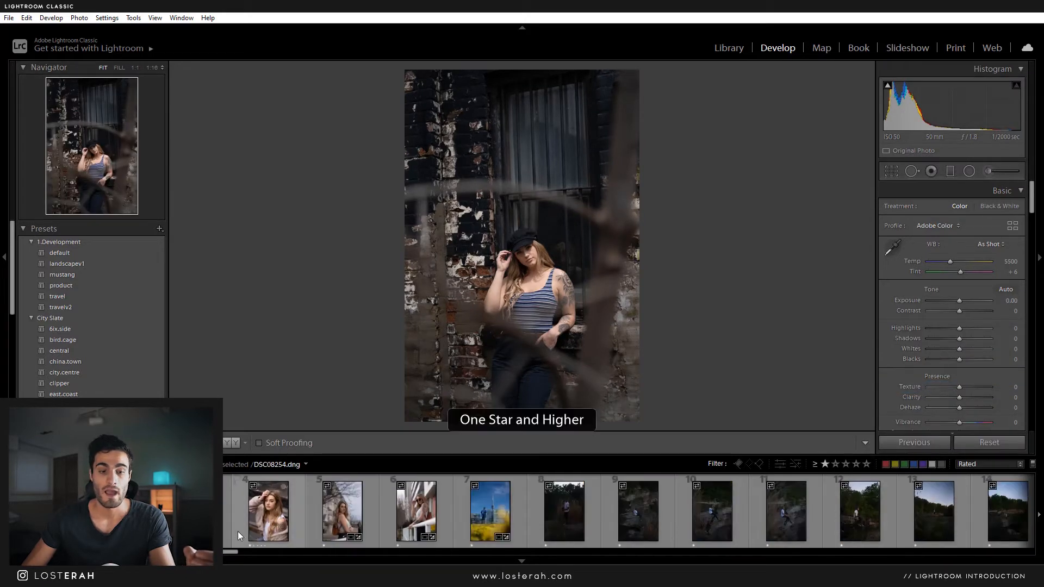
{"action": "scroll", "coordinate": [576, 523], "scroll_direction": "down", "scroll_amount": 10}
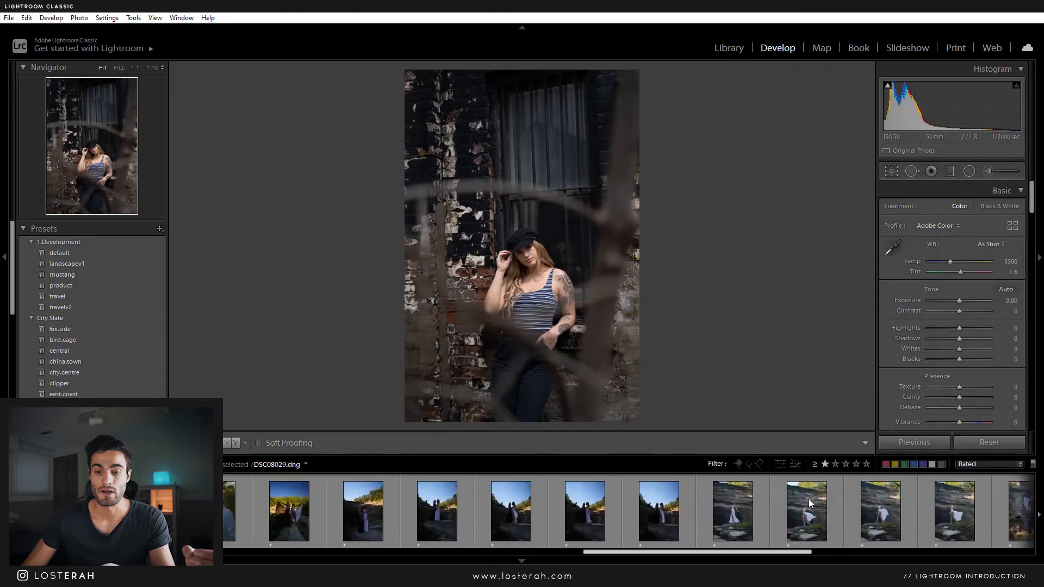
{"action": "scroll", "coordinate": [968, 494], "scroll_direction": "up", "scroll_amount": 10}
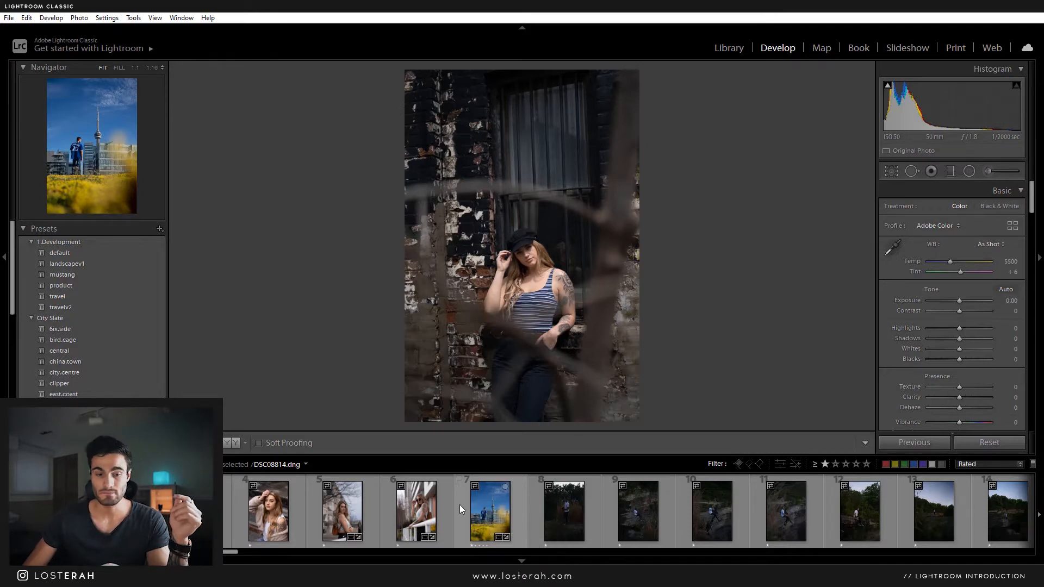
{"action": "left_click", "coordinate": [348, 514]}
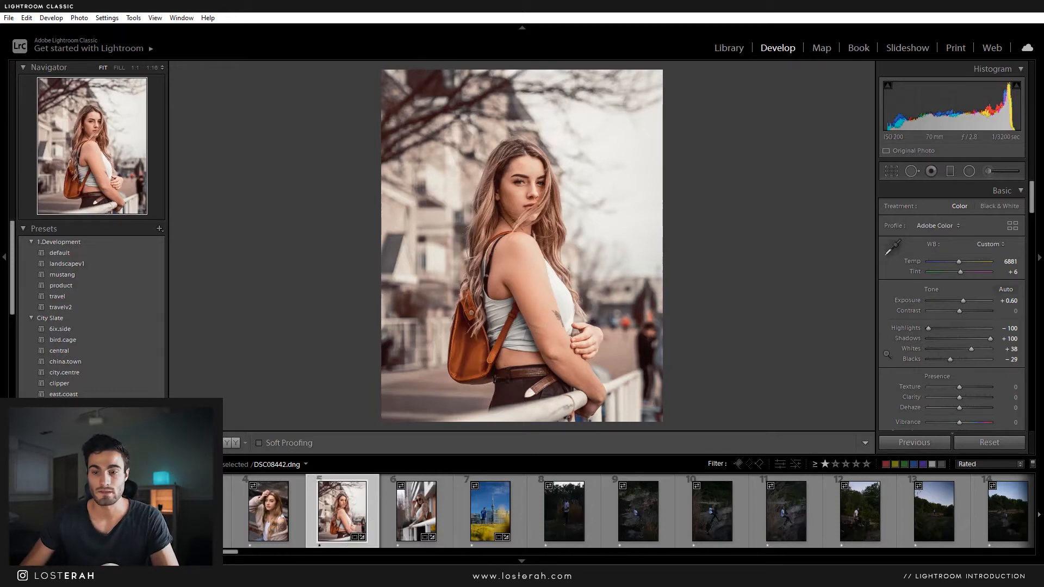
Step: Reset all develop edits on the portrait and collapse the 1.Development preset group
{"action": "left_click", "coordinate": [1002, 442]}
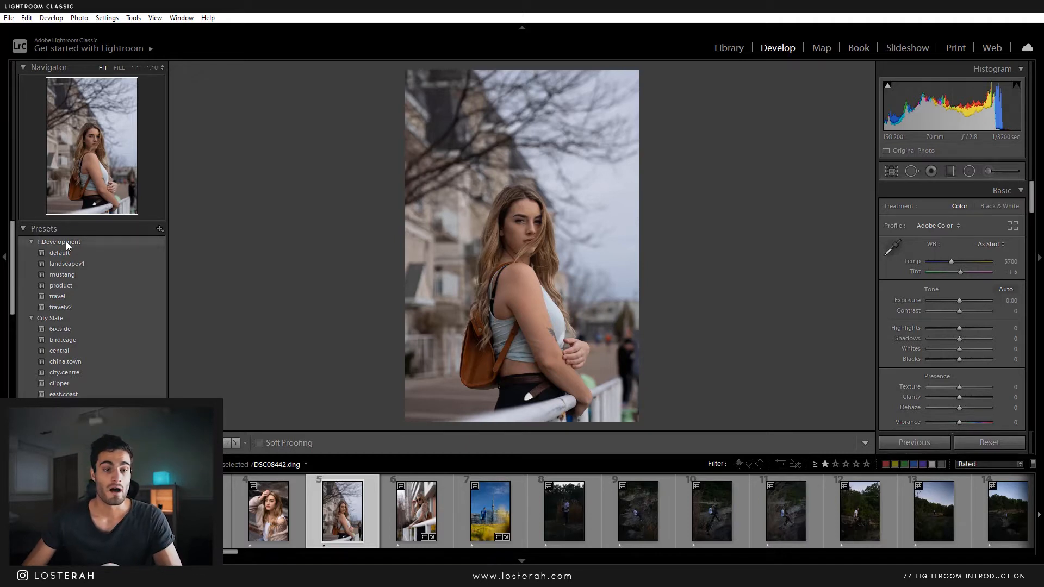
{"action": "left_click", "coordinate": [31, 242]}
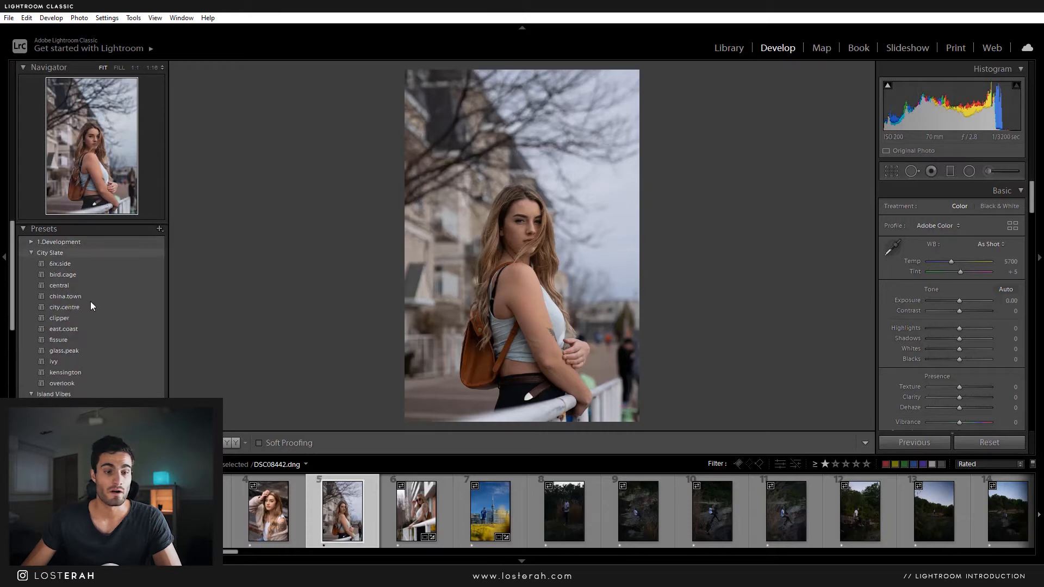
Step: Preview presets from the City Slate group on the portrait, including fissure, central and bird.cage
{"action": "scroll", "coordinate": [76, 315], "scroll_direction": "down", "scroll_amount": 3}
{"action": "scroll", "coordinate": [67, 363], "scroll_direction": "up", "scroll_amount": 3}
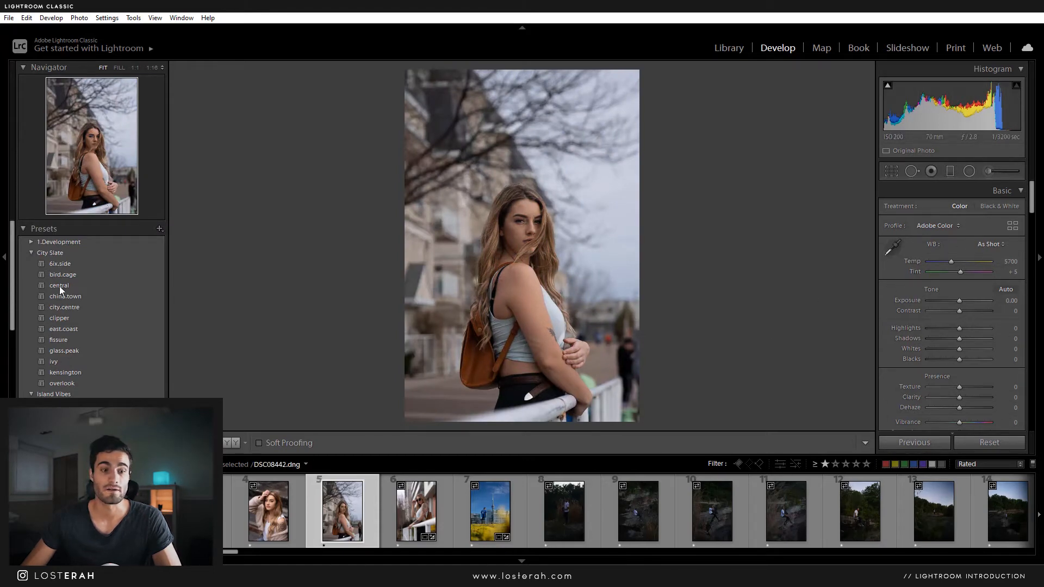
{"action": "left_click", "coordinate": [54, 341]}
{"action": "left_click", "coordinate": [60, 284]}
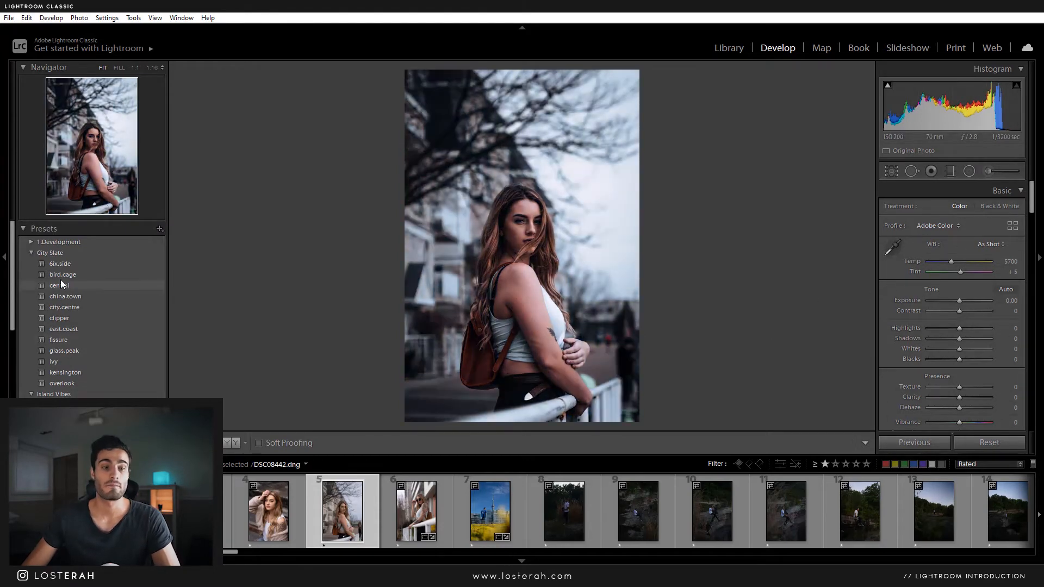
{"action": "left_click", "coordinate": [96, 275]}
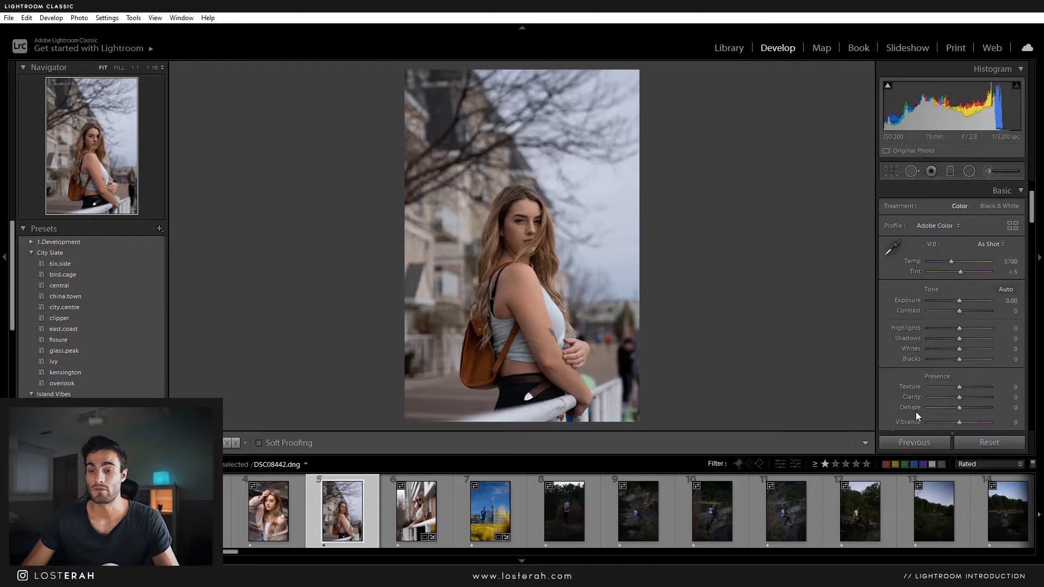
Step: Look through the Develop adjustment sections, from Basic and Tone Curve to Detail, Lens Corrections and Transform
{"action": "scroll", "coordinate": [914, 407], "scroll_direction": "down", "scroll_amount": 2}
{"action": "scroll", "coordinate": [909, 306], "scroll_direction": "down", "scroll_amount": 20}
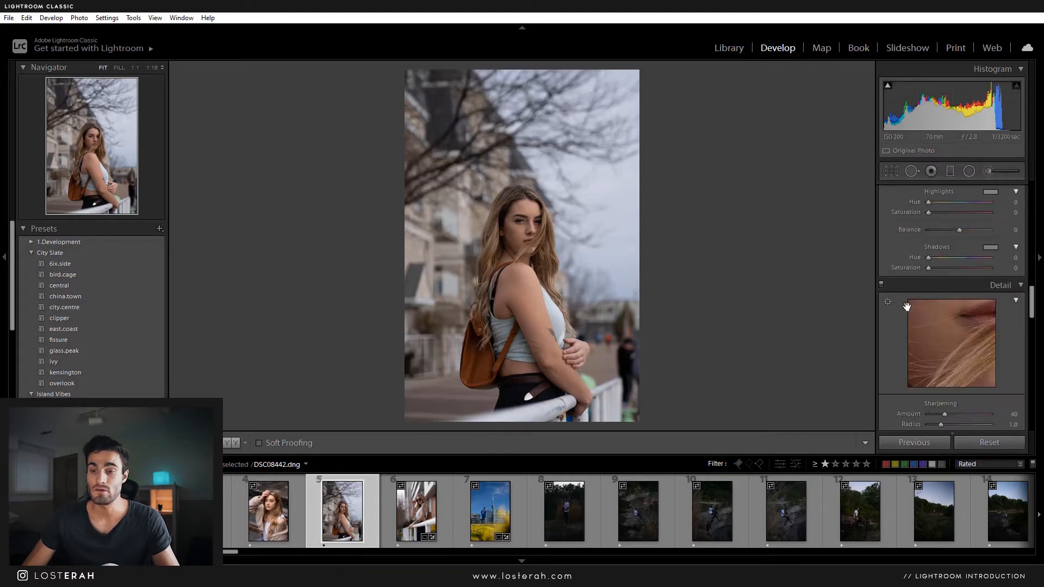
{"action": "scroll", "coordinate": [899, 307], "scroll_direction": "up", "scroll_amount": 12}
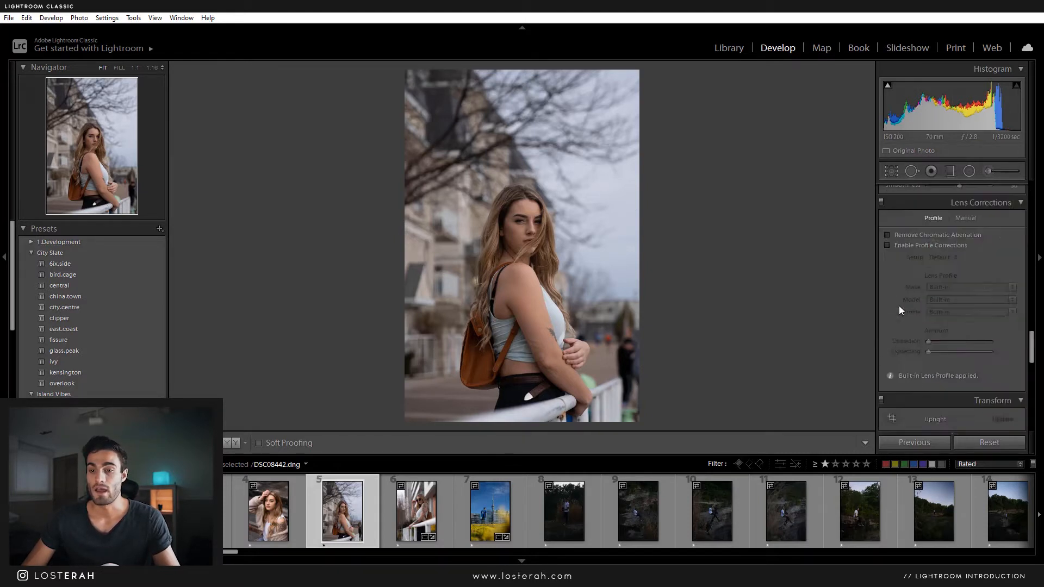
{"action": "scroll", "coordinate": [899, 306], "scroll_direction": "up", "scroll_amount": 8}
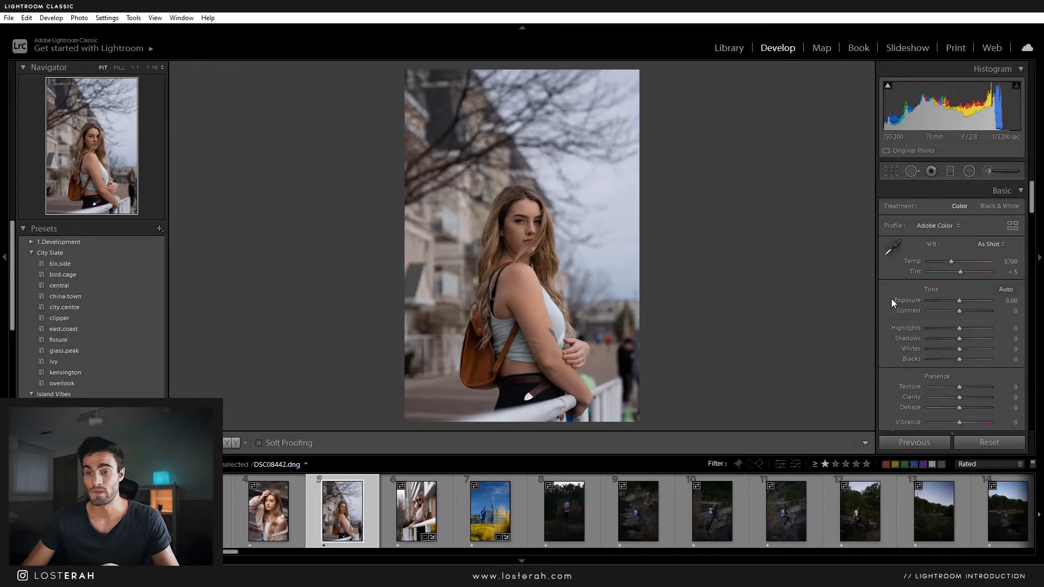
{"action": "scroll", "coordinate": [886, 356], "scroll_direction": "down", "scroll_amount": 2}
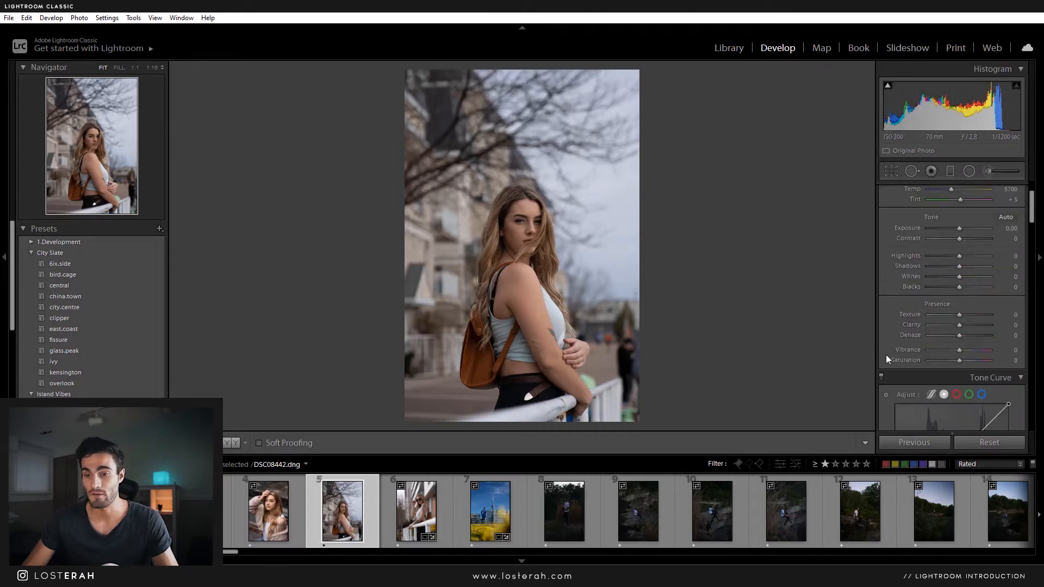
{"action": "scroll", "coordinate": [992, 354], "scroll_direction": "up", "scroll_amount": 2}
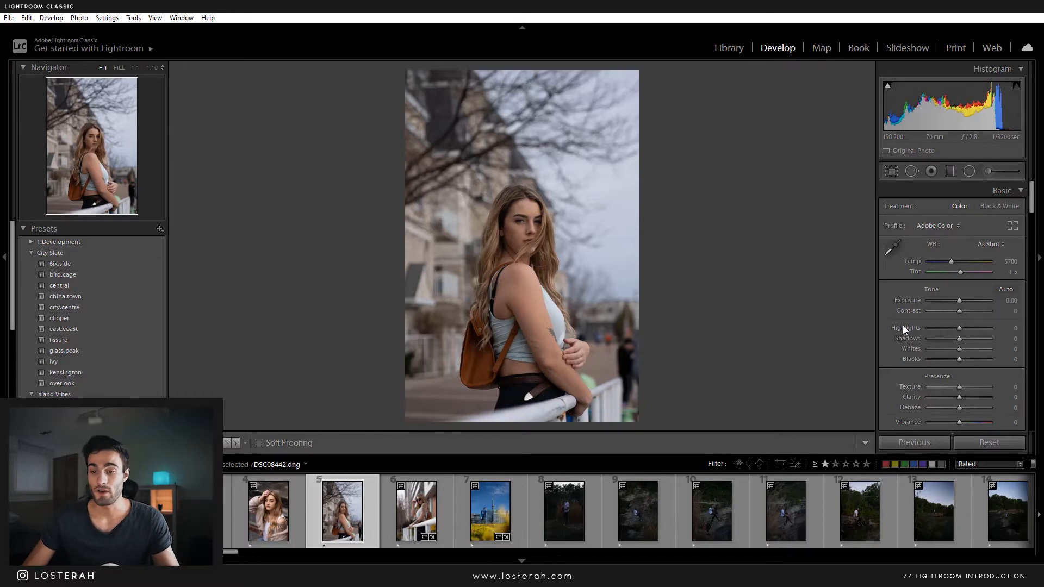
{"action": "scroll", "coordinate": [902, 310], "scroll_direction": "down", "scroll_amount": 3}
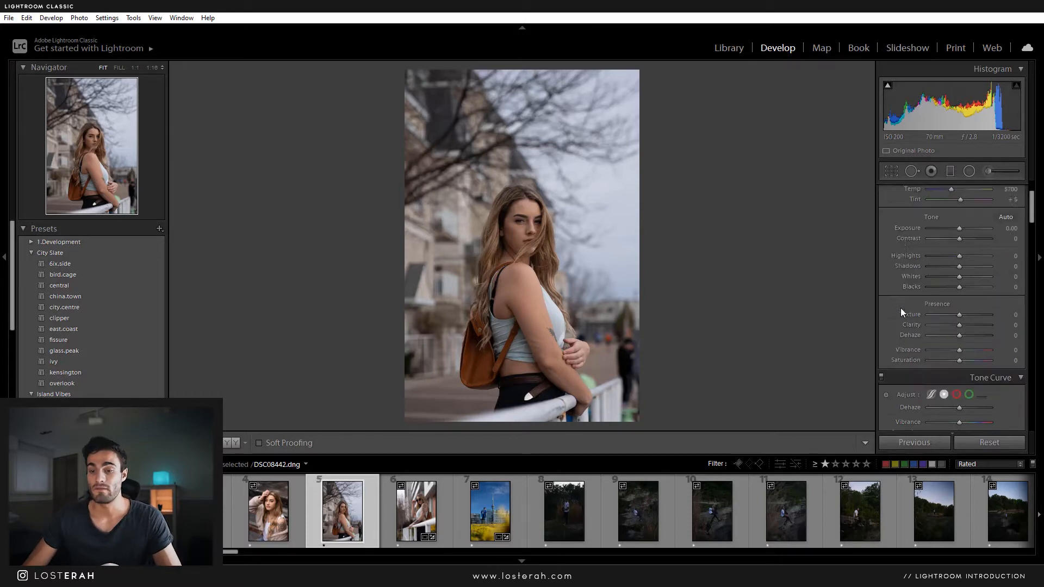
{"action": "scroll", "coordinate": [901, 358], "scroll_direction": "up", "scroll_amount": 3}
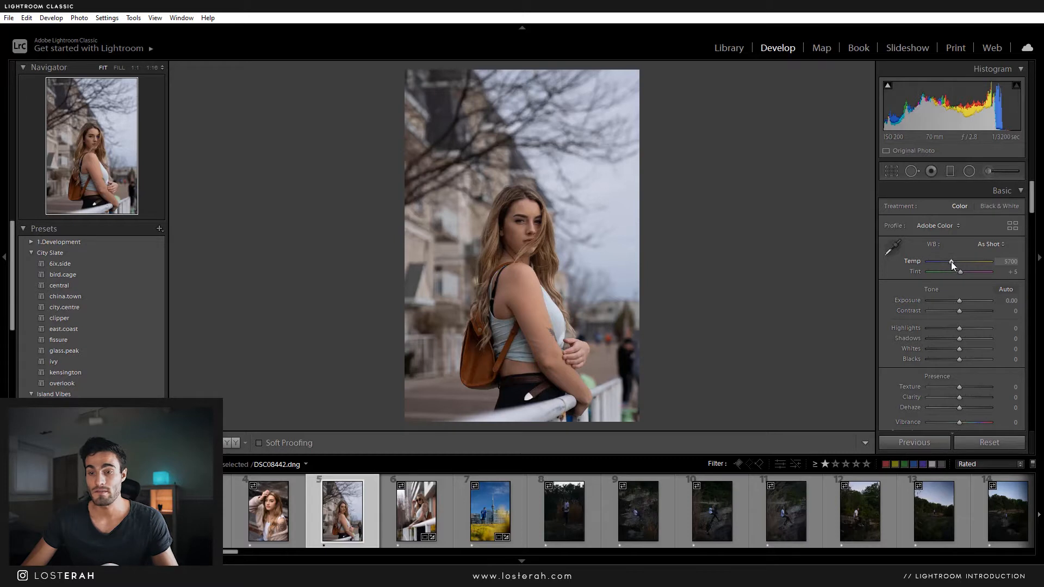
Step: Try a Temp of 5158, then set the white balance by sampling the woman's white top with the White Balance Selector
{"action": "mouse_move", "coordinate": [951, 261]}
{"action": "left_mouse_down"}
{"action": "mouse_move", "coordinate": [968, 259]}
{"action": "mouse_move", "coordinate": [948, 260]}
{"action": "left_mouse_up"}
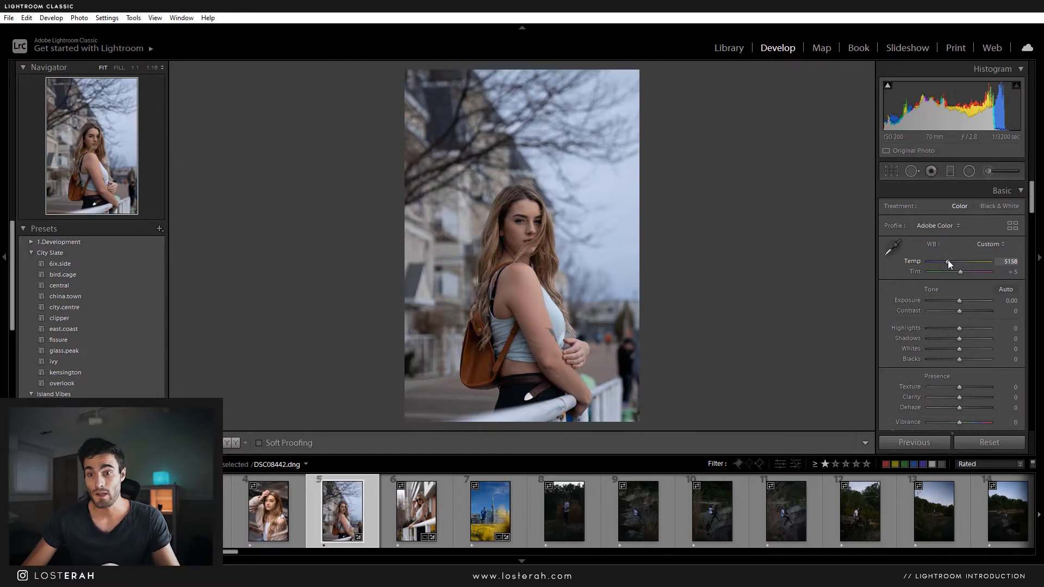
{"action": "left_click", "coordinate": [894, 249]}
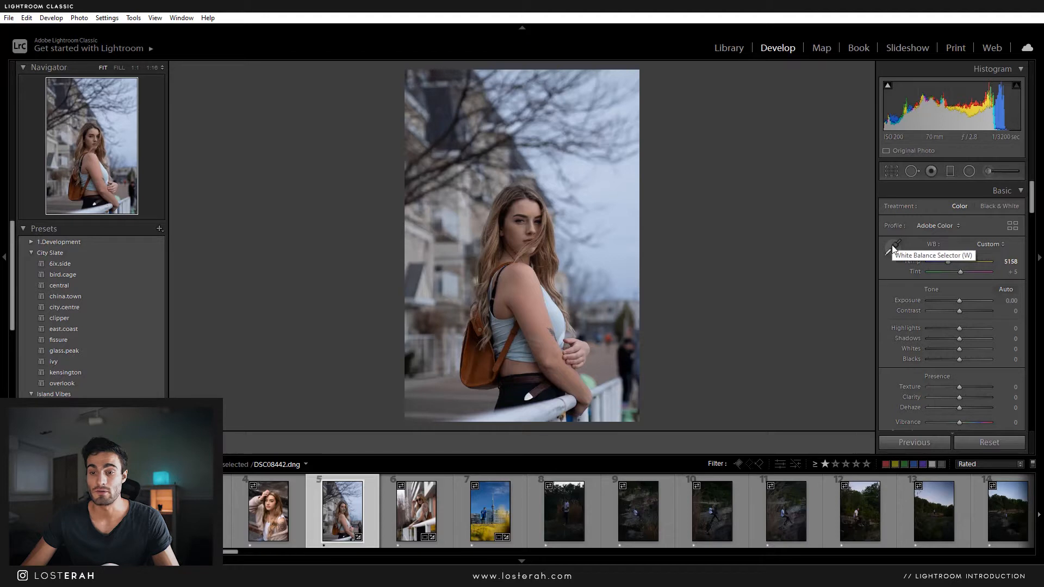
{"action": "left_click", "coordinate": [550, 308]}
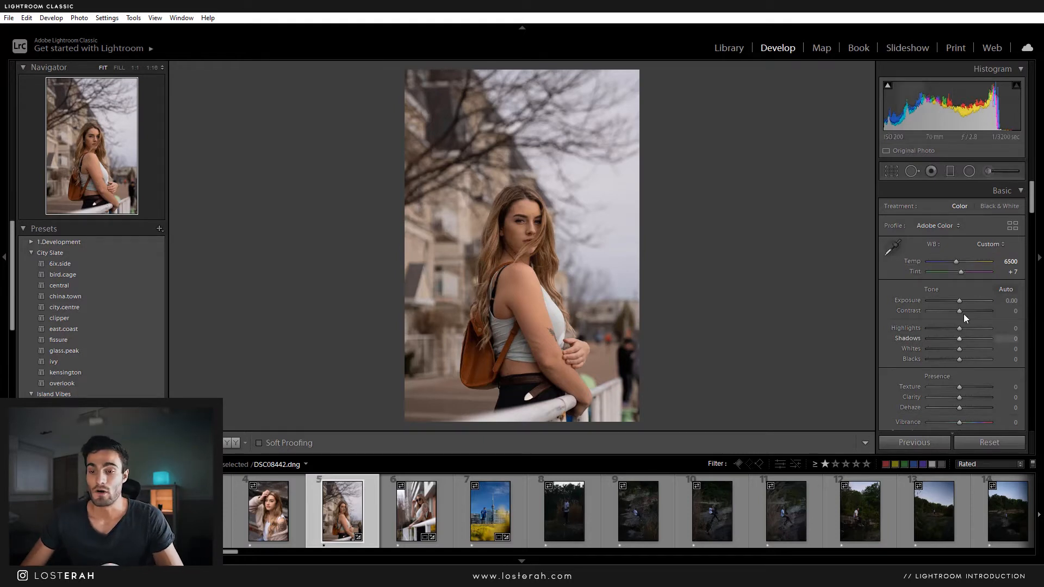
Step: Adjust the portrait's tone manually: Exposure +0.53, Contrast +18, Highlights −89, Shadows +51, Whites −33 and Blacks −19
{"action": "left_click_drag", "start_coordinate": [959, 301], "coordinate": [964, 301]}
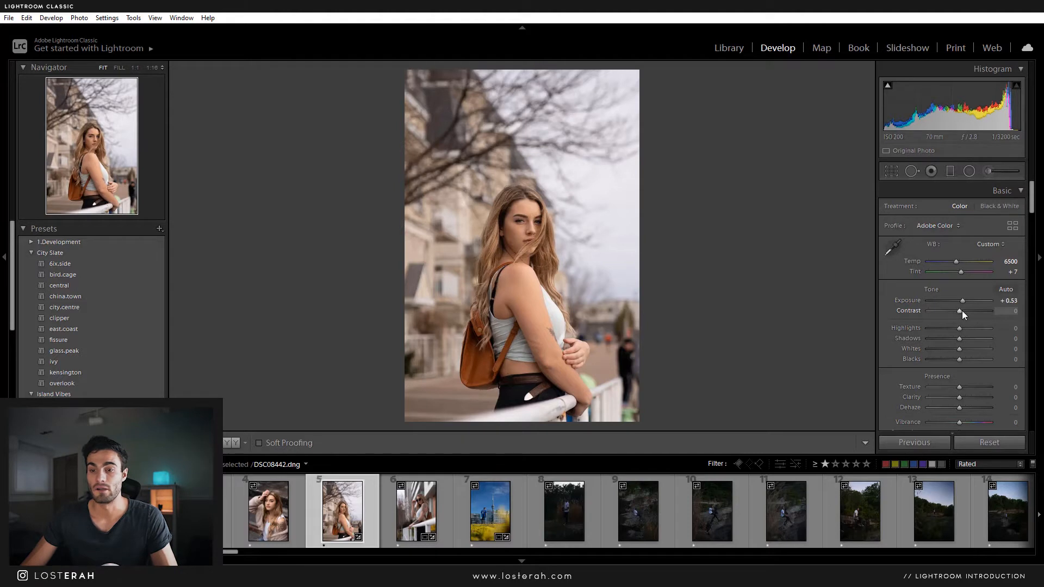
{"action": "left_click_drag", "start_coordinate": [962, 311], "coordinate": [976, 341]}
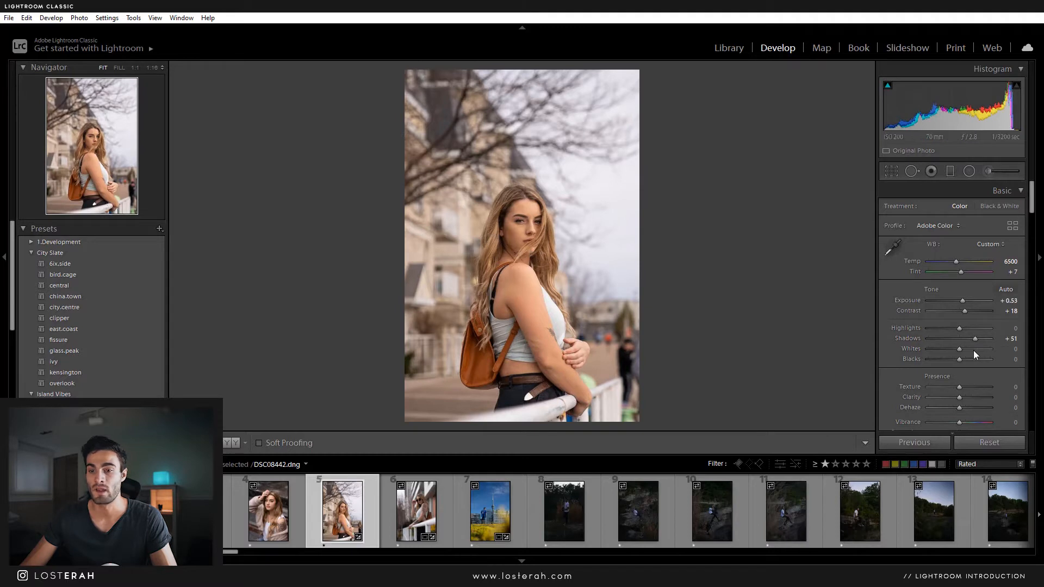
{"action": "left_click_drag", "start_coordinate": [961, 328], "coordinate": [944, 328]}
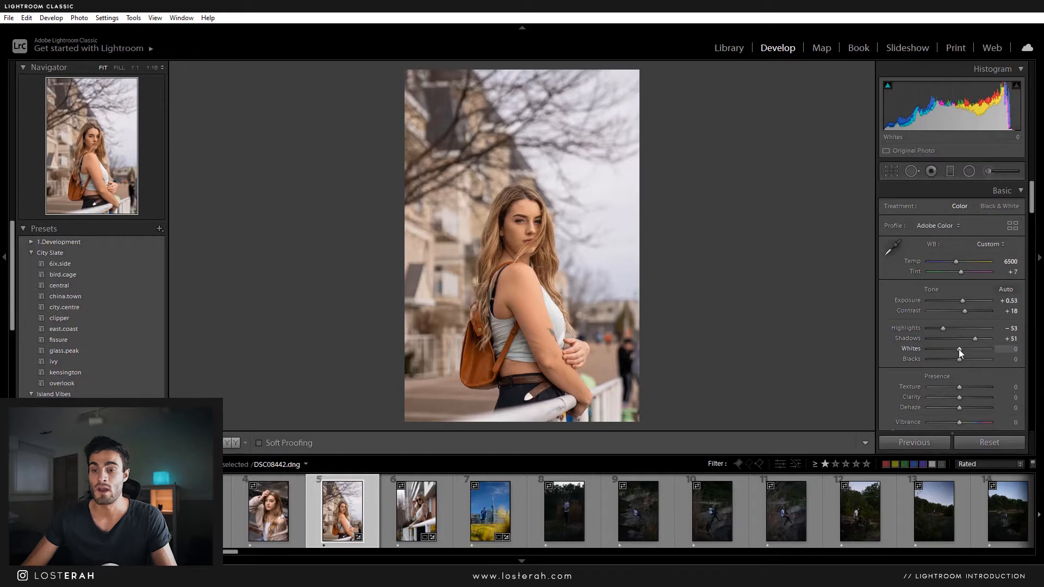
{"action": "left_click_drag", "start_coordinate": [959, 350], "coordinate": [930, 328]}
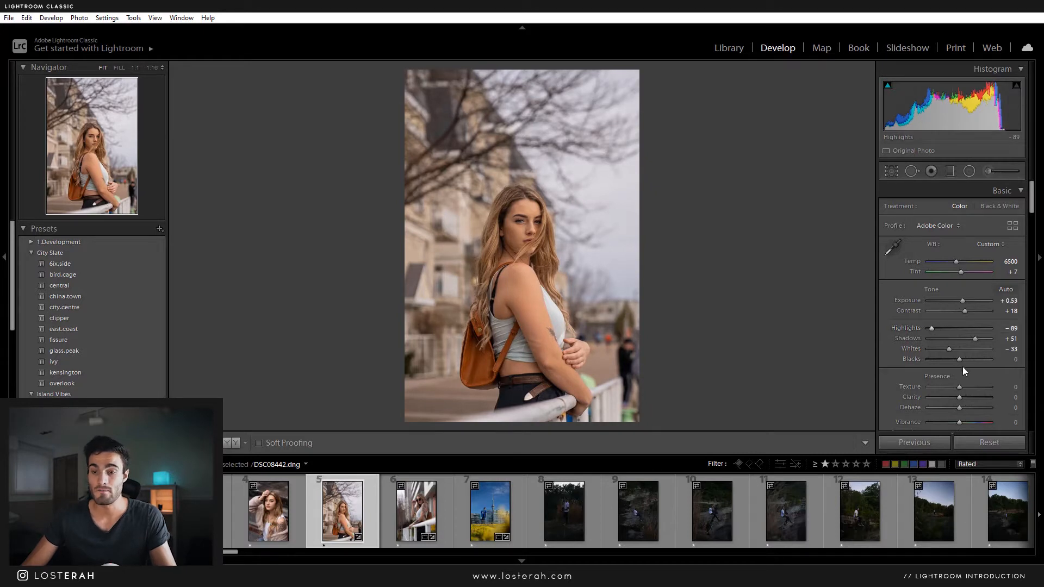
{"action": "mouse_move", "coordinate": [958, 359]}
{"action": "left_mouse_down"}
{"action": "mouse_move", "coordinate": [943, 359]}
{"action": "mouse_move", "coordinate": [953, 358]}
{"action": "left_mouse_up"}
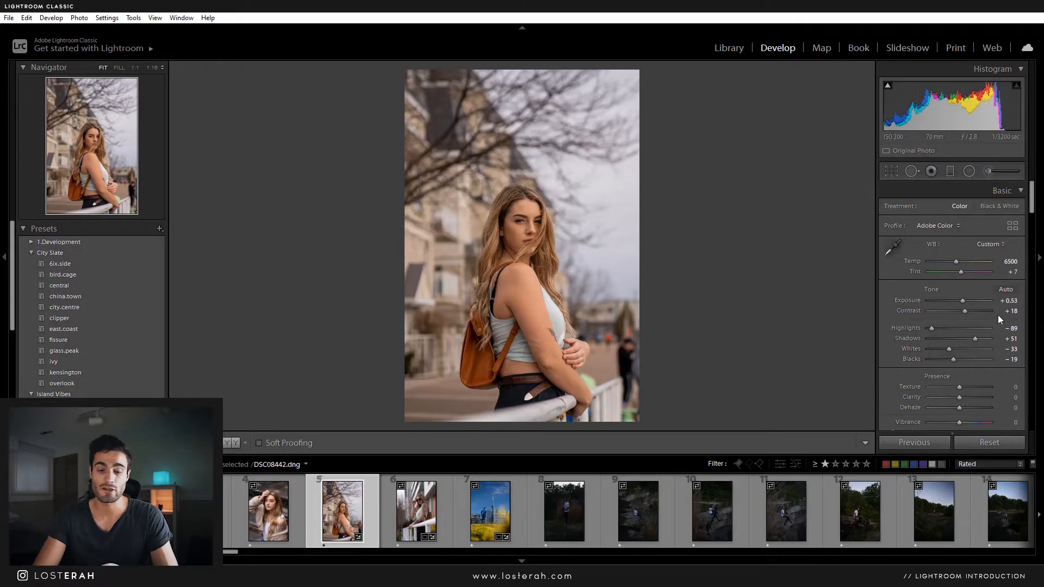
Step: Apply the Auto tone adjustment to the portrait
{"action": "left_click", "coordinate": [1006, 289]}
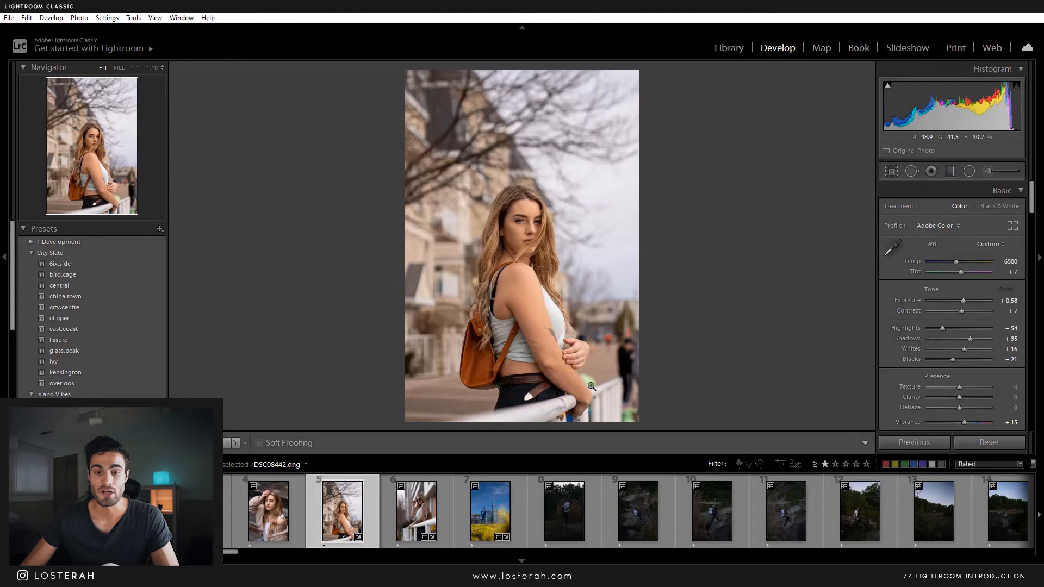
Step: Try Saturation values of +26, −2 and −100 on the portrait, then undo the Saturation change
{"action": "scroll", "coordinate": [898, 364], "scroll_direction": "down", "scroll_amount": 2}
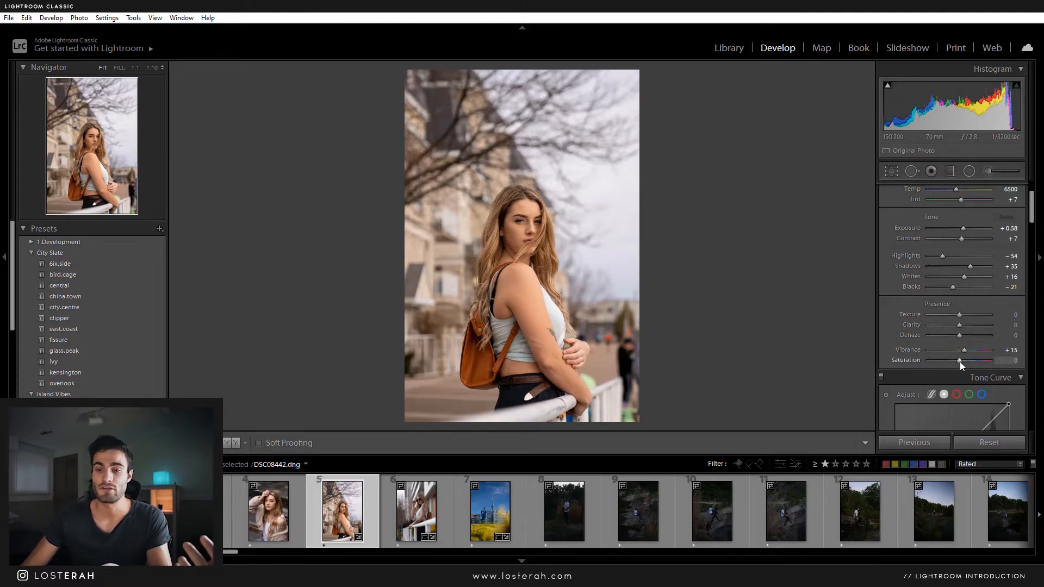
{"action": "left_click_drag", "start_coordinate": [960, 361], "coordinate": [968, 360]}
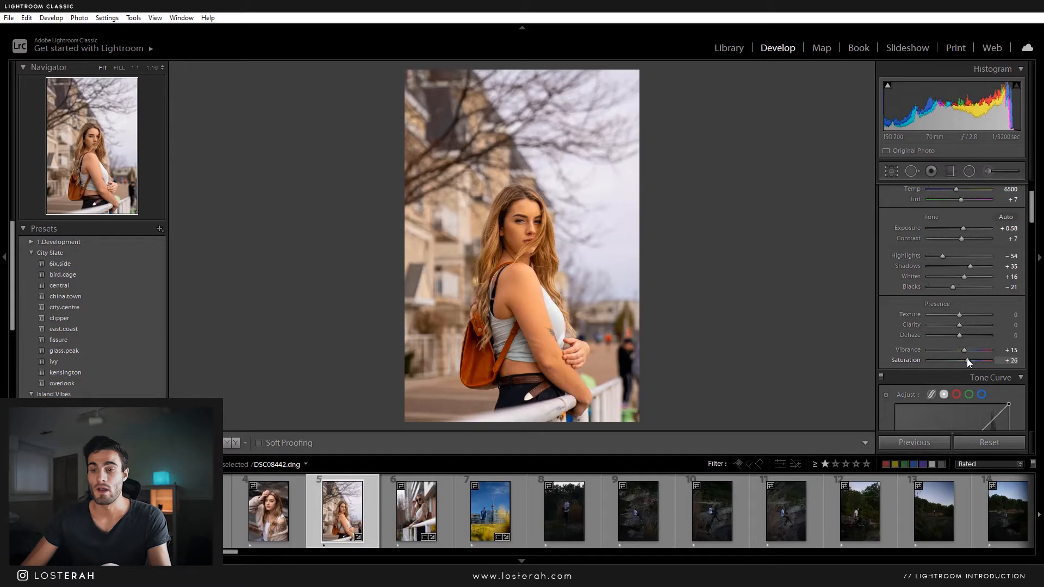
{"action": "left_click_drag", "start_coordinate": [968, 358], "coordinate": [958, 357]}
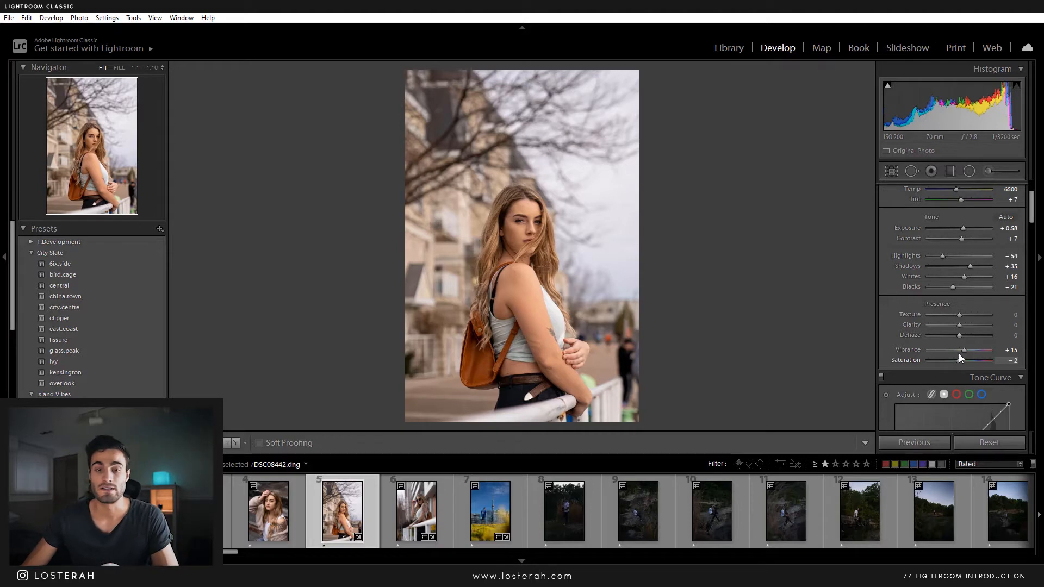
{"action": "left_click_drag", "start_coordinate": [960, 357], "coordinate": [846, 377]}
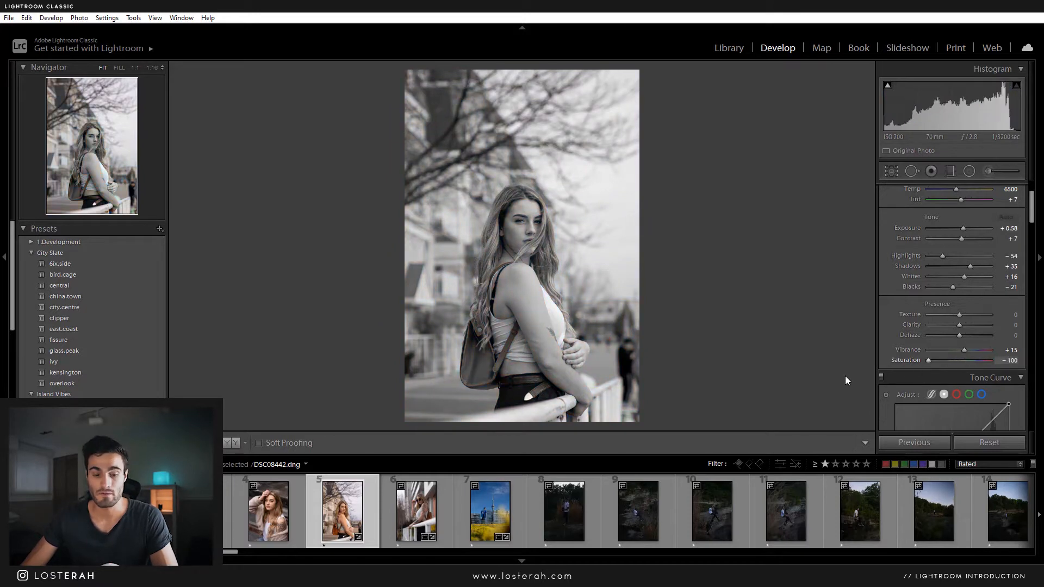
{"action": "key", "text": "ctrl+z"}
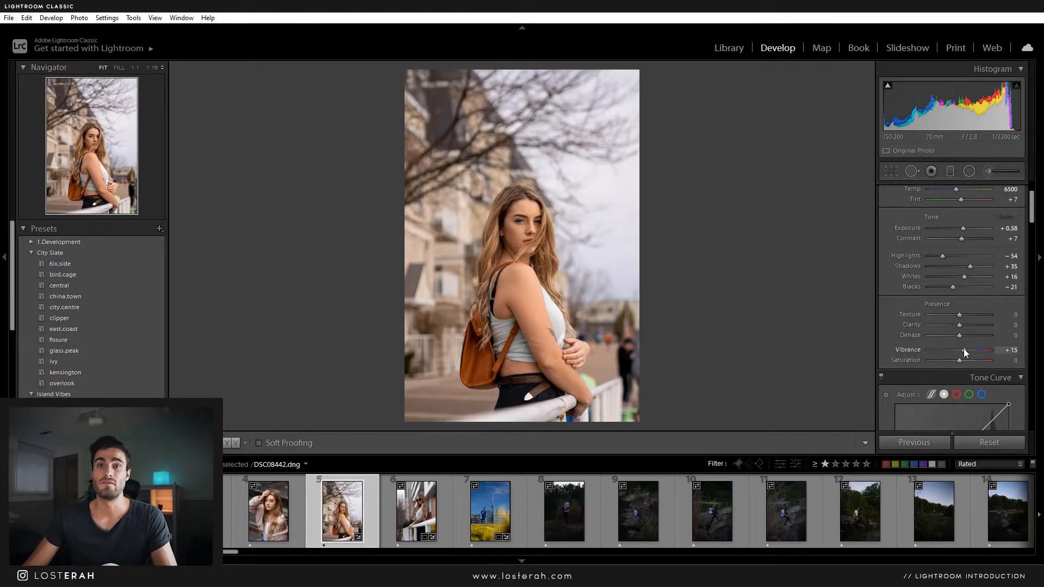
Step: Try strong Vibrance values of +93 and +72 on the portrait, then set Vibrance to +25
{"action": "left_click_drag", "start_coordinate": [965, 350], "coordinate": [987, 348]}
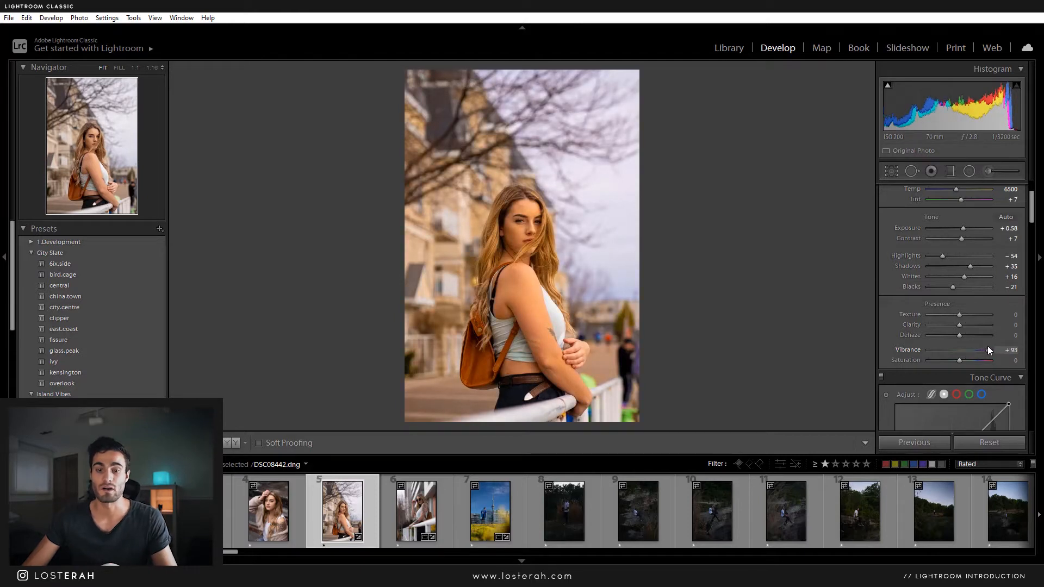
{"action": "left_click_drag", "start_coordinate": [989, 347], "coordinate": [982, 347]}
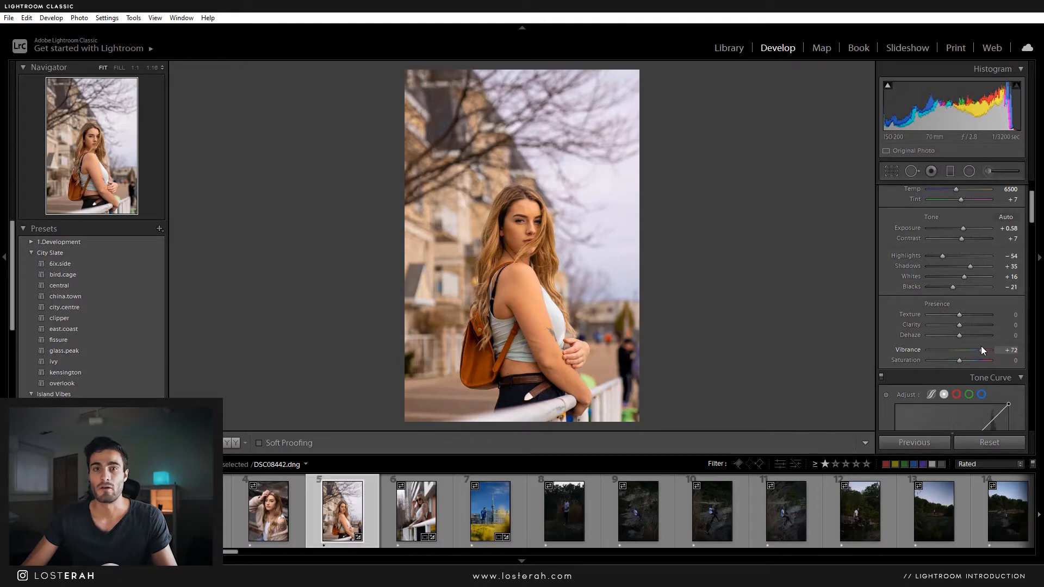
{"action": "left_click_drag", "start_coordinate": [978, 350], "coordinate": [963, 350]}
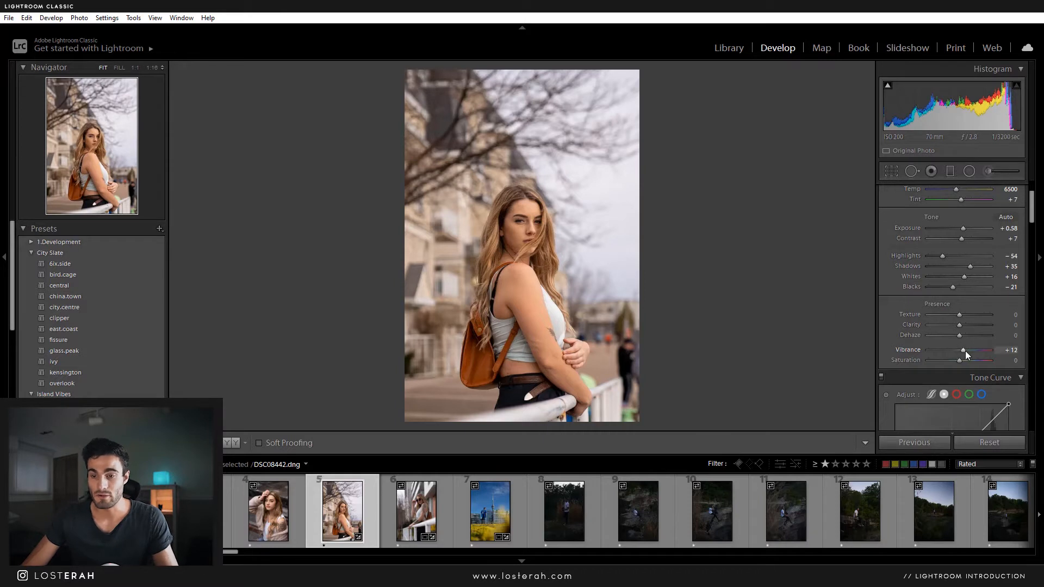
{"action": "left_click_drag", "start_coordinate": [966, 349], "coordinate": [962, 349]}
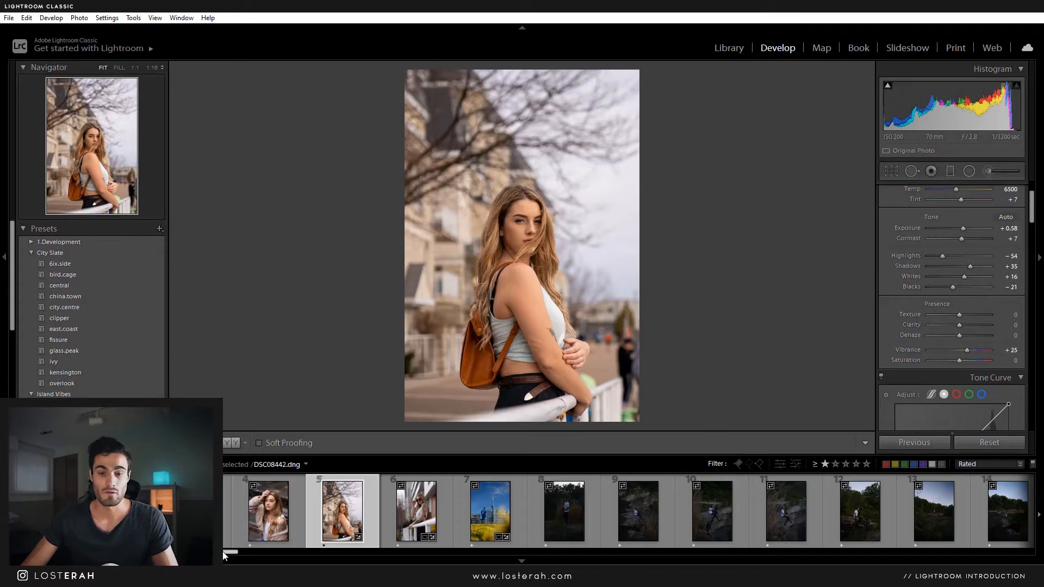
Step: Switch the filmstrip filter from Rated to Filters Off so that all photos are shown
{"action": "left_click_drag", "start_coordinate": [228, 553], "coordinate": [291, 553]}
{"action": "left_click", "coordinate": [981, 466]}
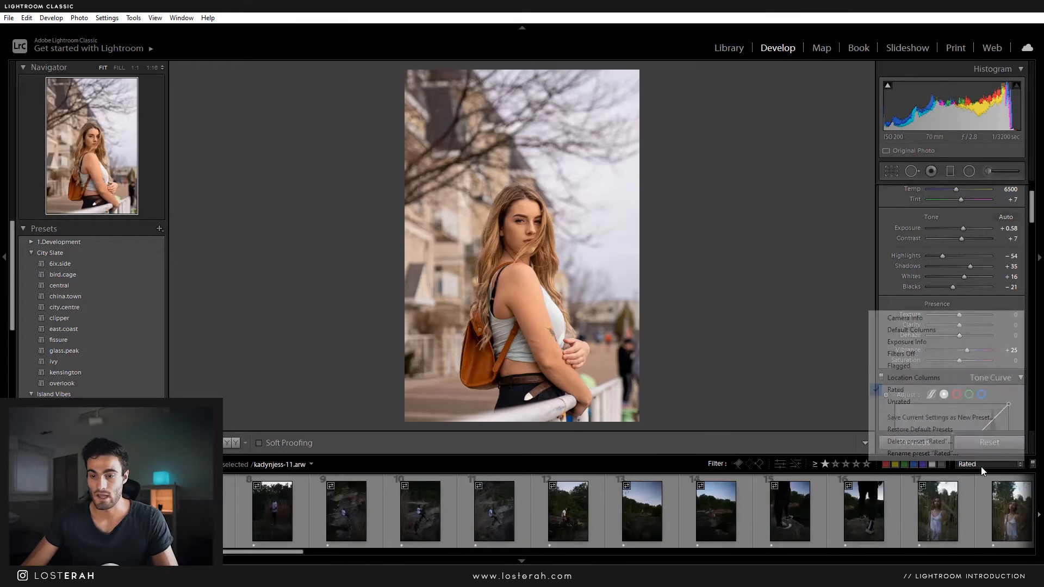
{"action": "left_click", "coordinate": [913, 353]}
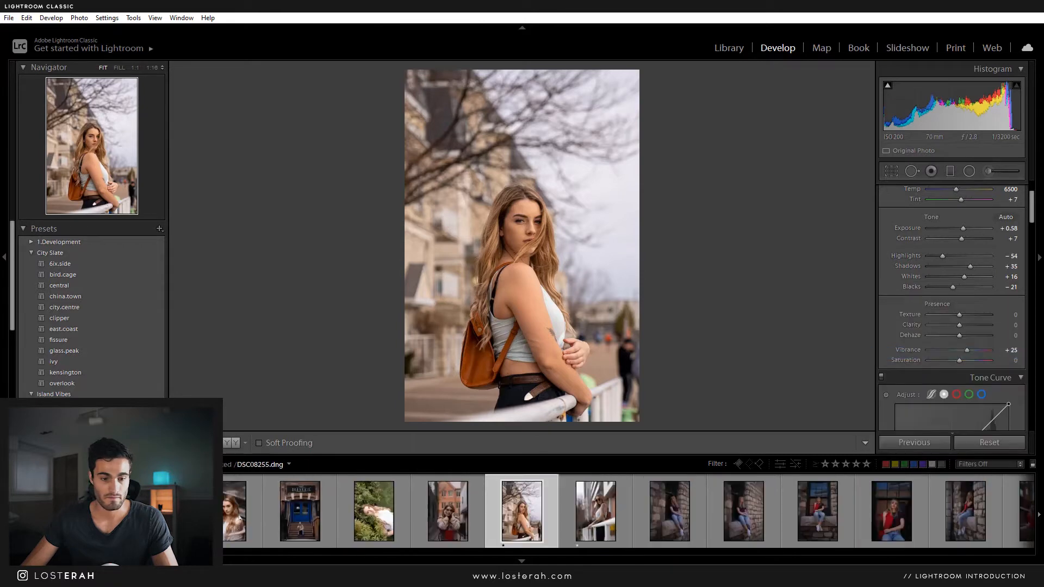
Step: Find and open the hazy aerial coastline photo DJI_0623.DNG and set its Dehaze to +70
{"action": "left_click_drag", "start_coordinate": [261, 553], "coordinate": [660, 555]}
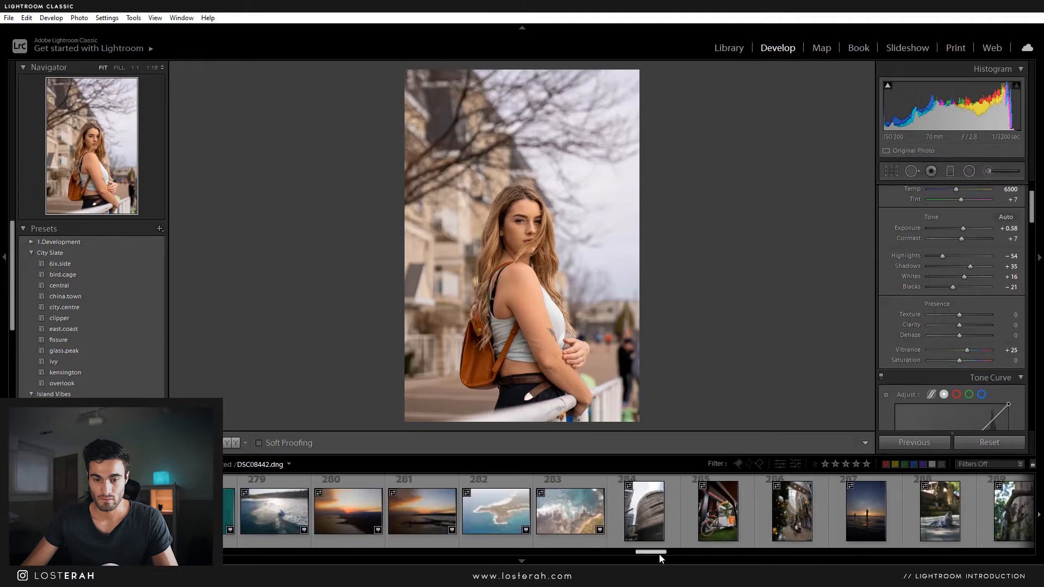
{"action": "left_click", "coordinate": [497, 509]}
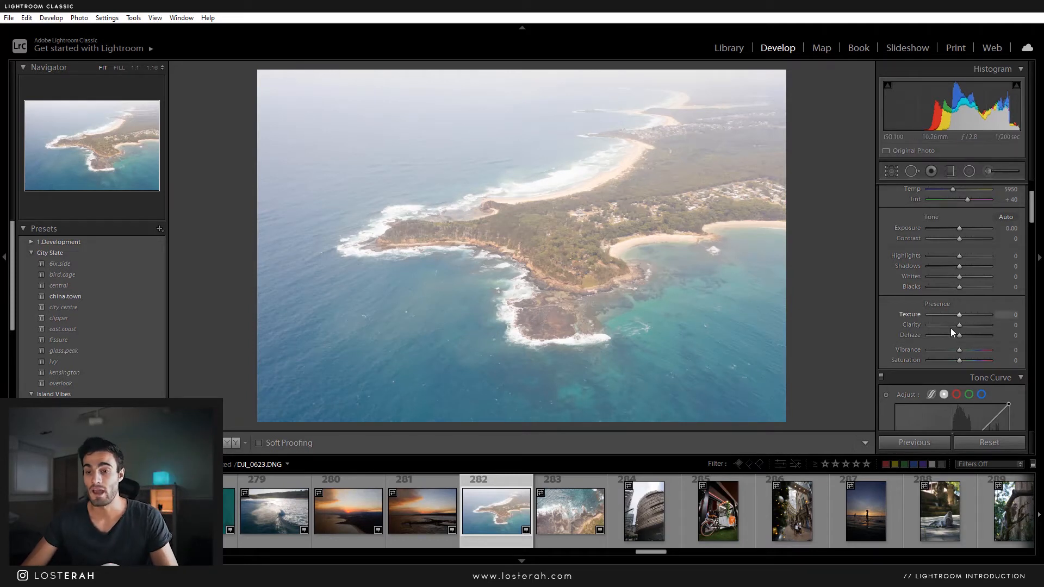
{"action": "left_click_drag", "start_coordinate": [963, 334], "coordinate": [983, 334]}
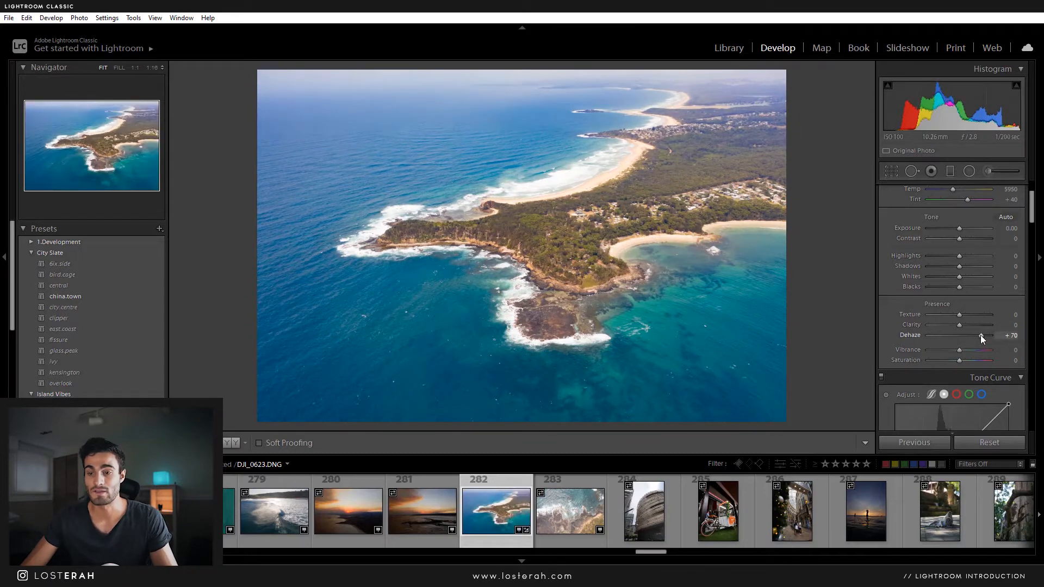
Step: Reduce the Dehaze of the aerial coastline photo to +46
{"action": "mouse_move", "coordinate": [981, 335]}
{"action": "left_mouse_down"}
{"action": "mouse_move", "coordinate": [965, 337]}
{"action": "mouse_move", "coordinate": [974, 334]}
{"action": "left_mouse_up"}
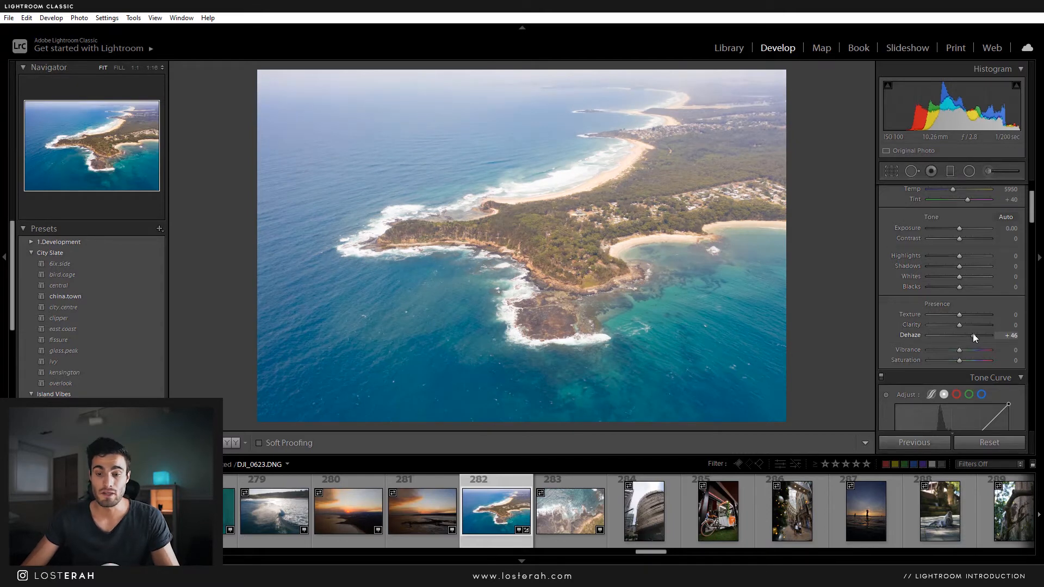
Step: Browse back through the filmstrip, view the suit portrait DSC04986.ARW, and open the woman's portrait DSC08442.dng
{"action": "scroll", "coordinate": [436, 508], "scroll_direction": "up", "scroll_amount": 5}
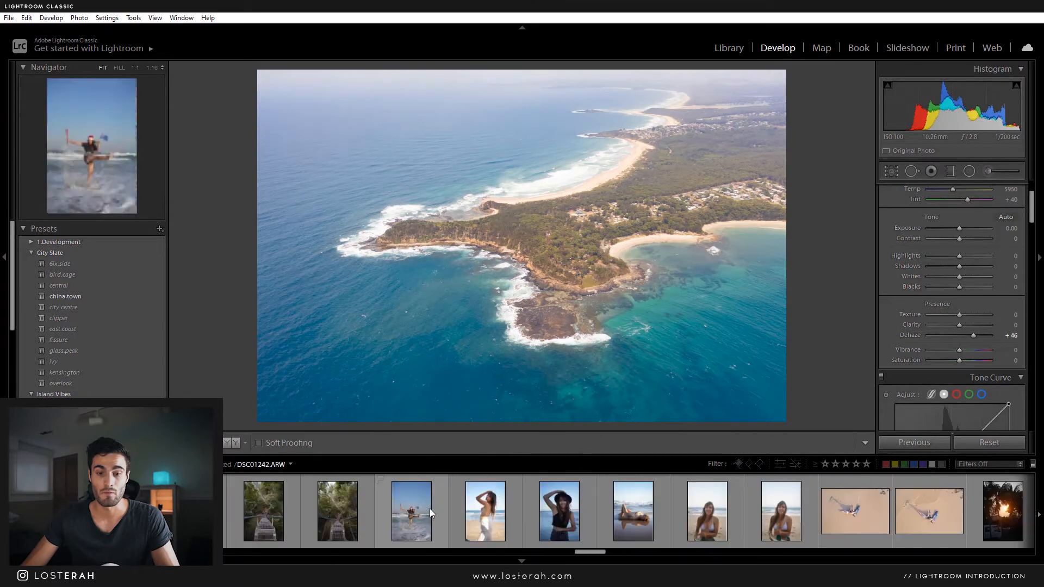
{"action": "scroll", "coordinate": [430, 512], "scroll_direction": "up", "scroll_amount": 10}
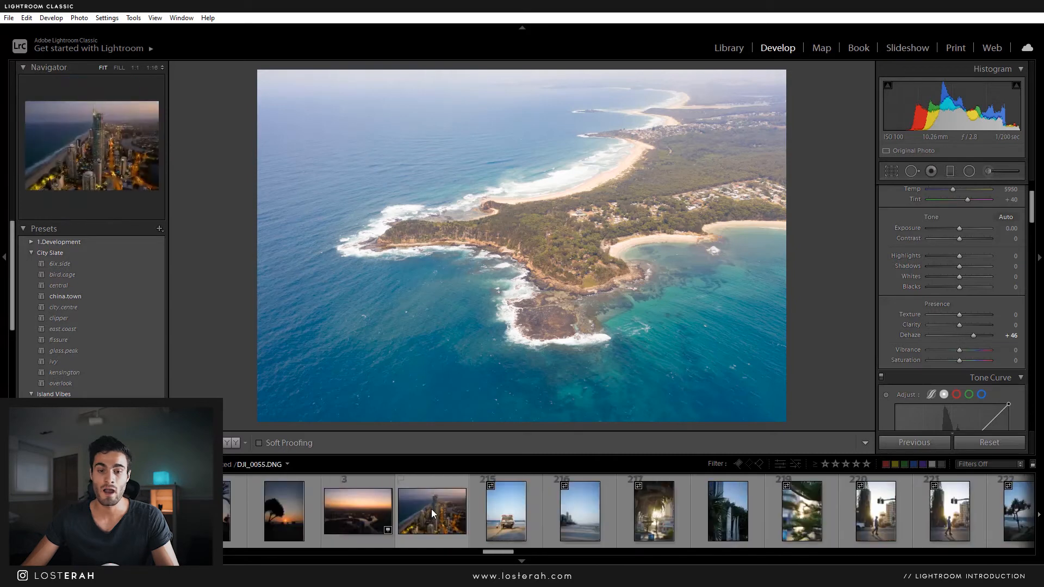
{"action": "scroll", "coordinate": [432, 510], "scroll_direction": "up", "scroll_amount": 10}
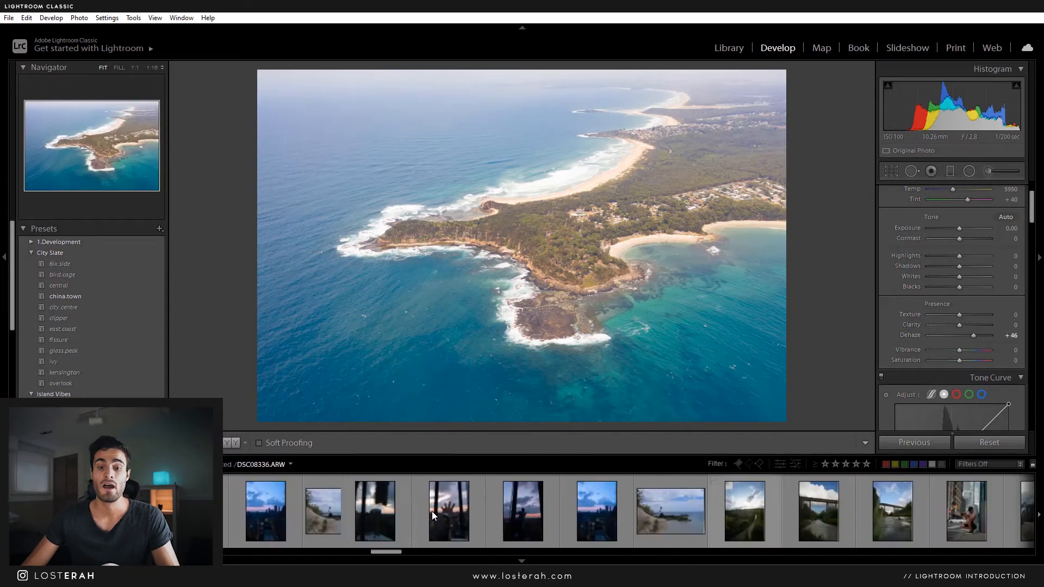
{"action": "scroll", "coordinate": [432, 511], "scroll_direction": "up", "scroll_amount": 10}
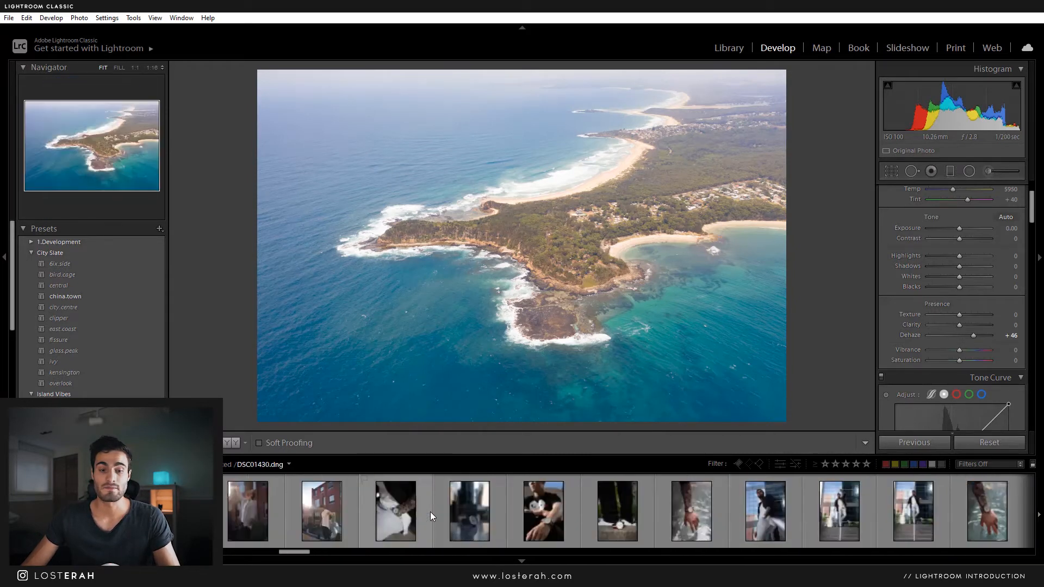
{"action": "scroll", "coordinate": [431, 514], "scroll_direction": "up", "scroll_amount": 10}
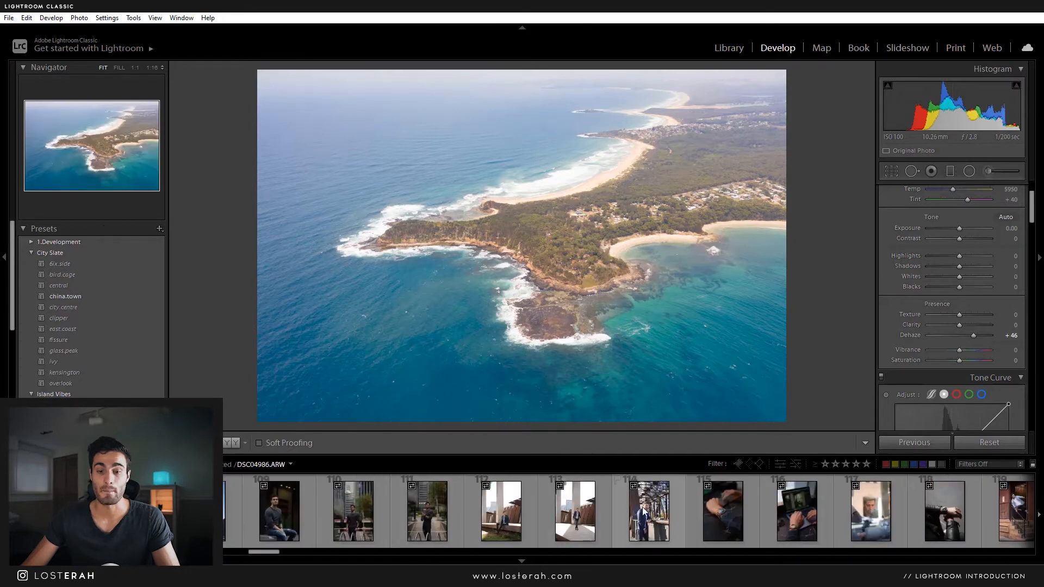
{"action": "left_click", "coordinate": [644, 511]}
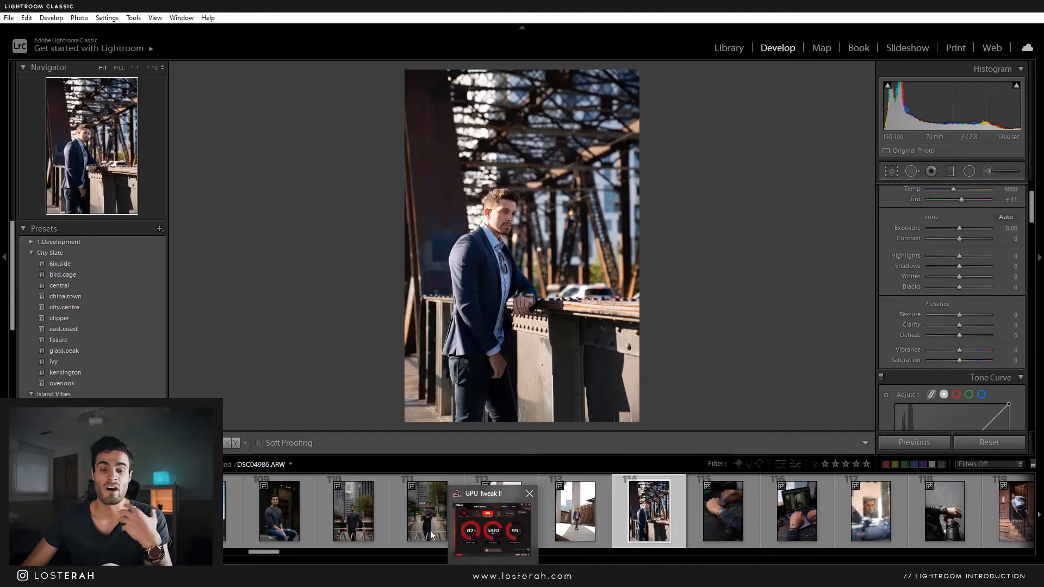
{"action": "scroll", "coordinate": [358, 515], "scroll_direction": "up", "scroll_amount": 12}
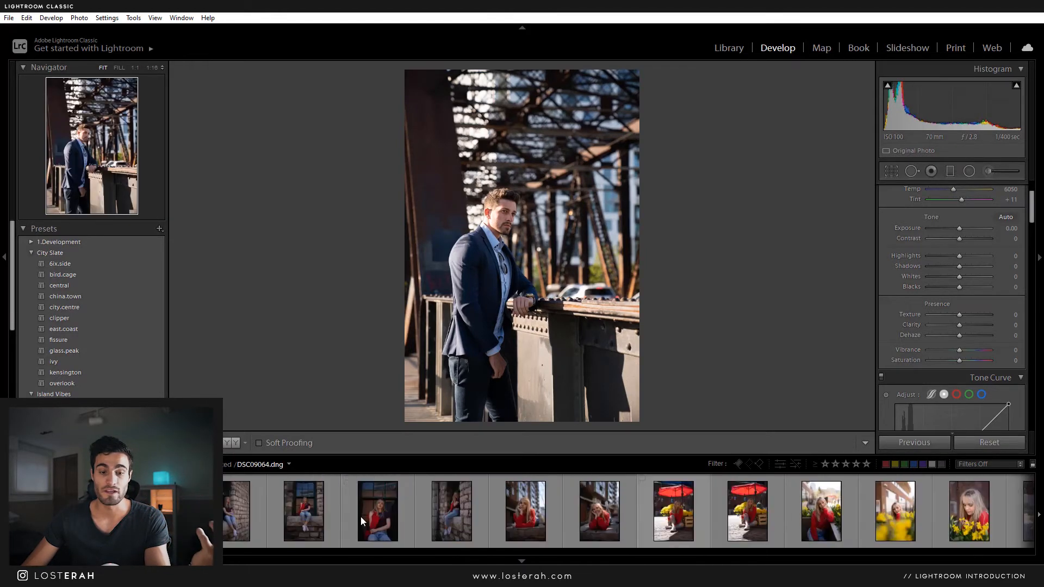
{"action": "scroll", "coordinate": [360, 517], "scroll_direction": "up", "scroll_amount": 3}
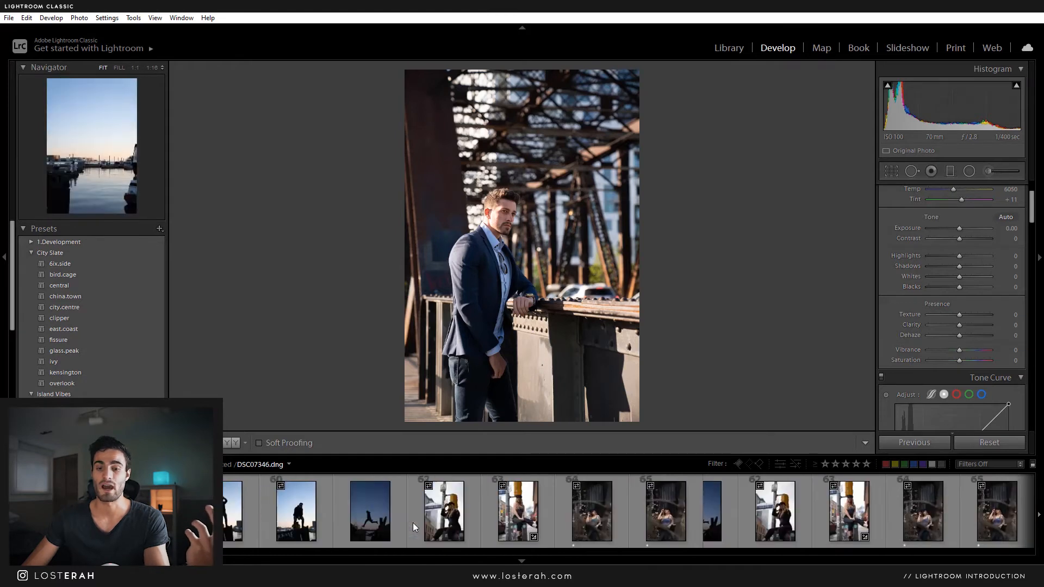
{"action": "left_click", "coordinate": [993, 531]}
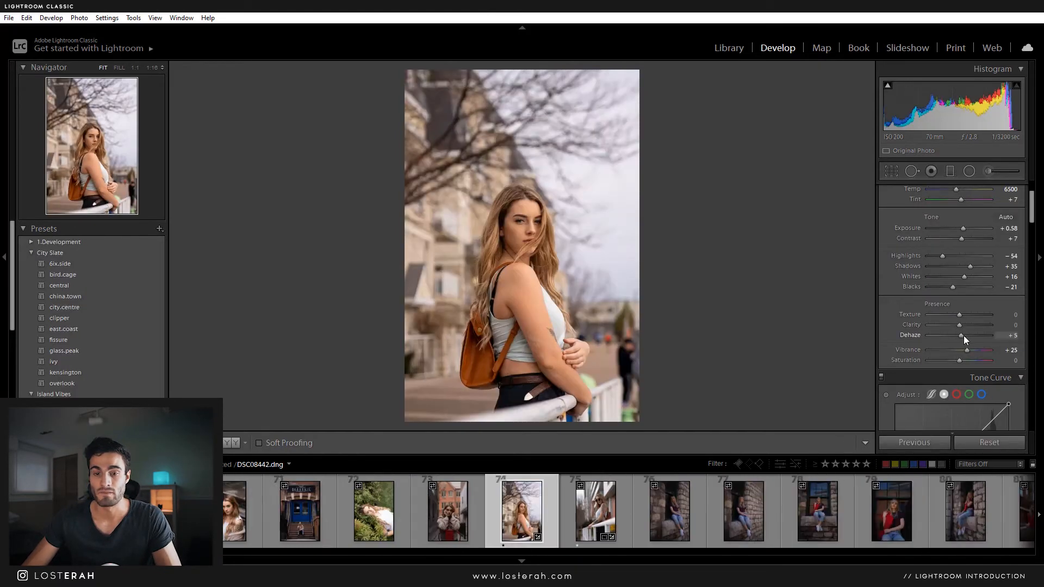
Step: Try Dehaze at +35 and +7 and Clarity at −19 on the portrait, and undo the Clarity change
{"action": "left_click_drag", "start_coordinate": [964, 335], "coordinate": [970, 335]}
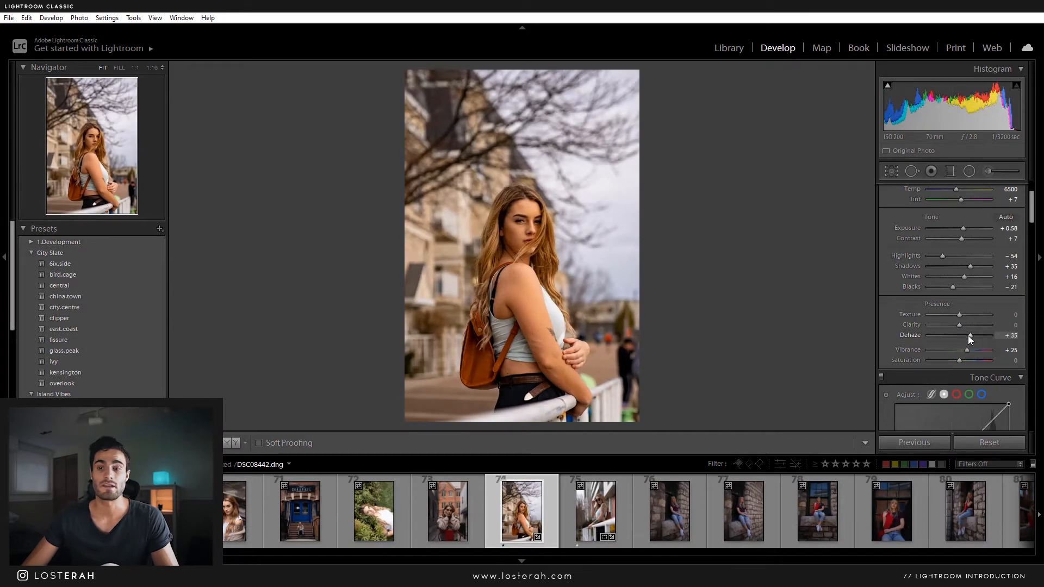
{"action": "left_click_drag", "start_coordinate": [968, 335], "coordinate": [960, 336]}
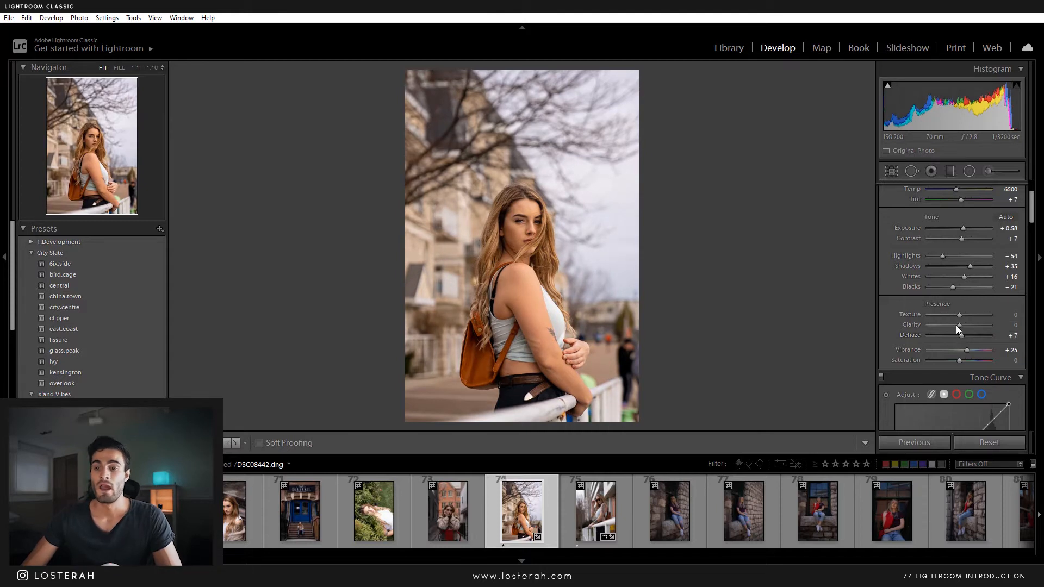
{"action": "mouse_move", "coordinate": [961, 325]}
{"action": "left_mouse_down"}
{"action": "mouse_move", "coordinate": [942, 325]}
{"action": "mouse_move", "coordinate": [974, 324]}
{"action": "mouse_move", "coordinate": [954, 325]}
{"action": "left_mouse_up"}
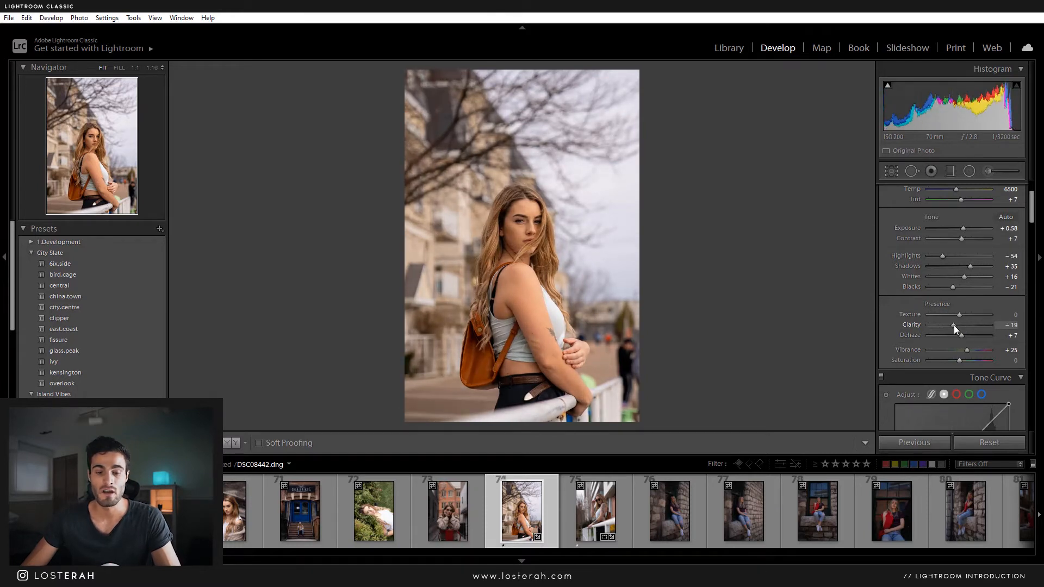
{"action": "key", "text": "ctrl+z"}
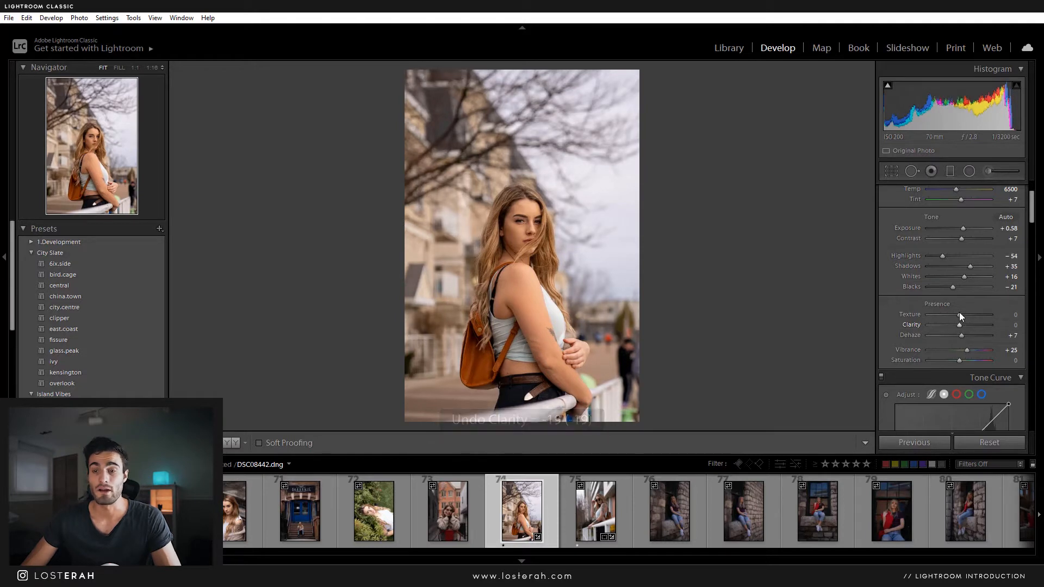
Step: Add a diagonal graduated filter over the sky beside the woman, with Clarity −26 and Exposure 0.65
{"action": "left_click", "coordinate": [951, 172]}
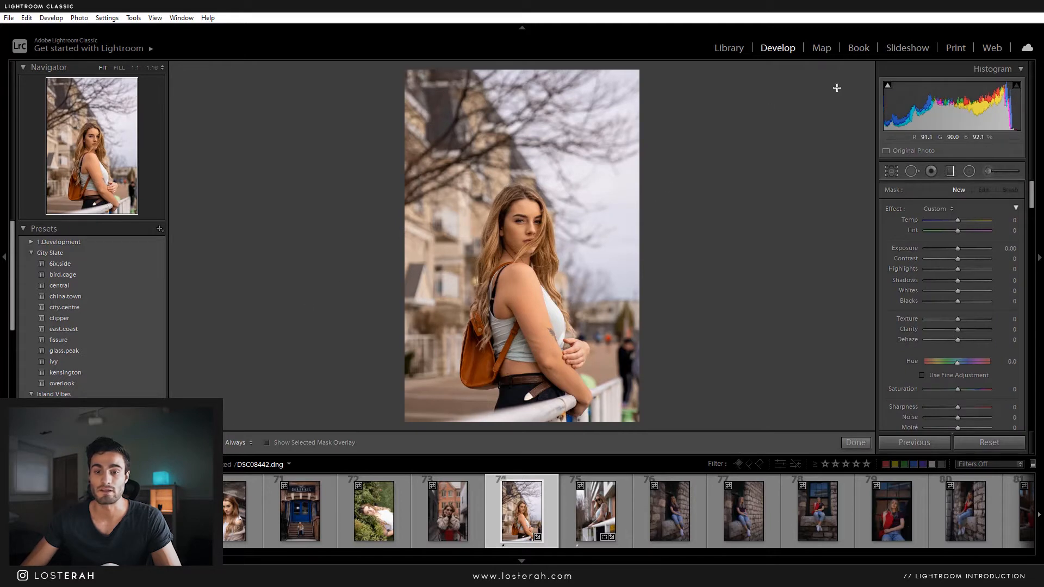
{"action": "left_click_drag", "start_coordinate": [667, 132], "coordinate": [470, 208]}
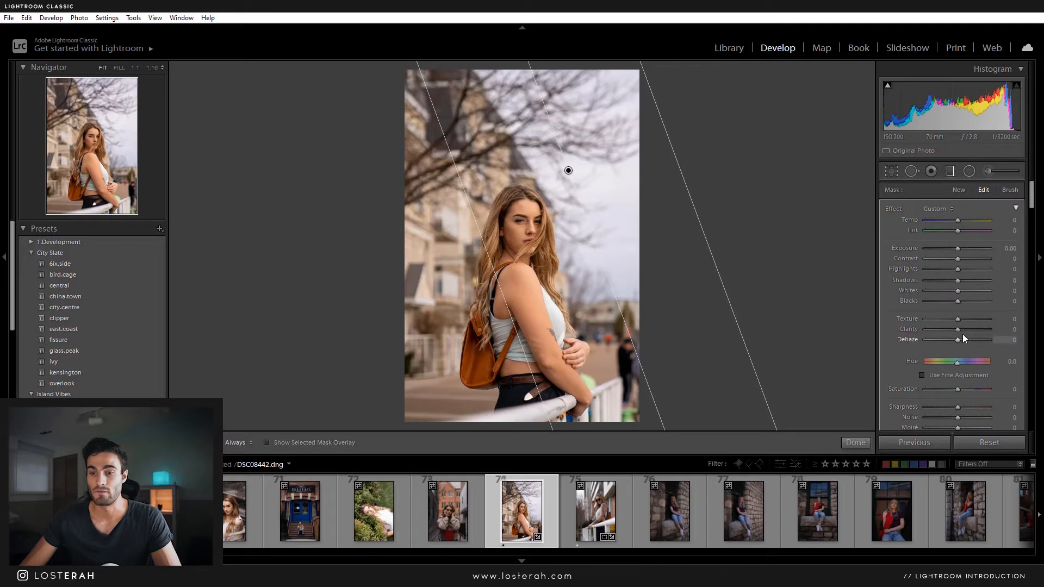
{"action": "left_click_drag", "start_coordinate": [957, 329], "coordinate": [950, 331]}
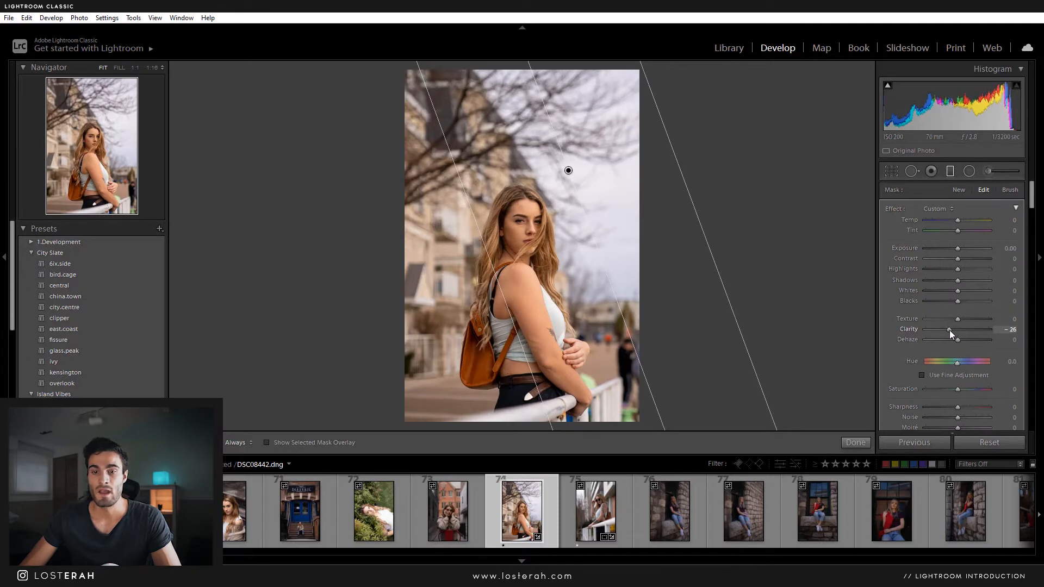
{"action": "left_click_drag", "start_coordinate": [958, 248], "coordinate": [965, 248]}
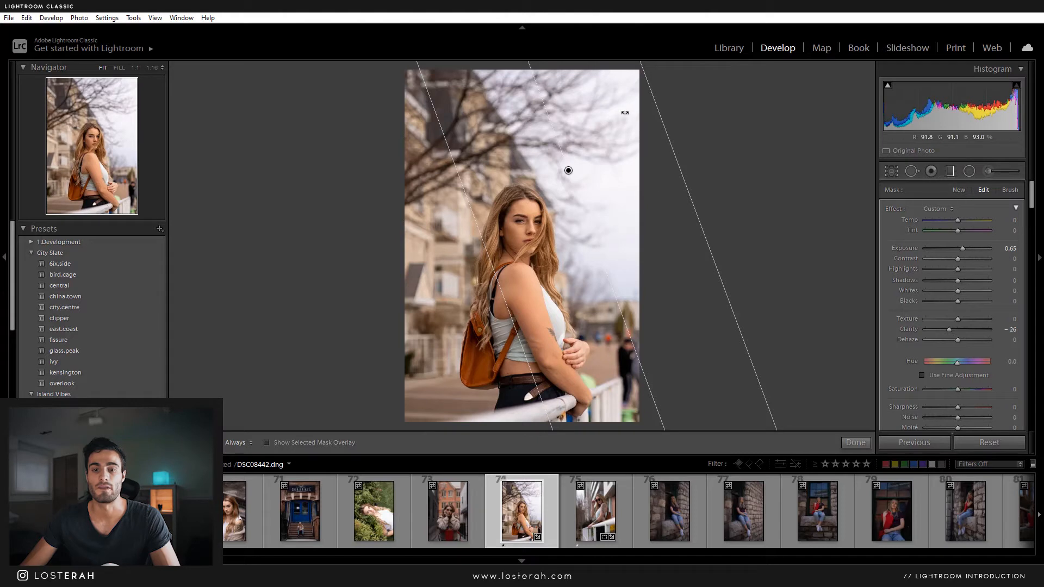
Step: Delete the graduated filter from the portrait and return to the Basic adjustments
{"action": "right_click", "coordinate": [569, 172]}
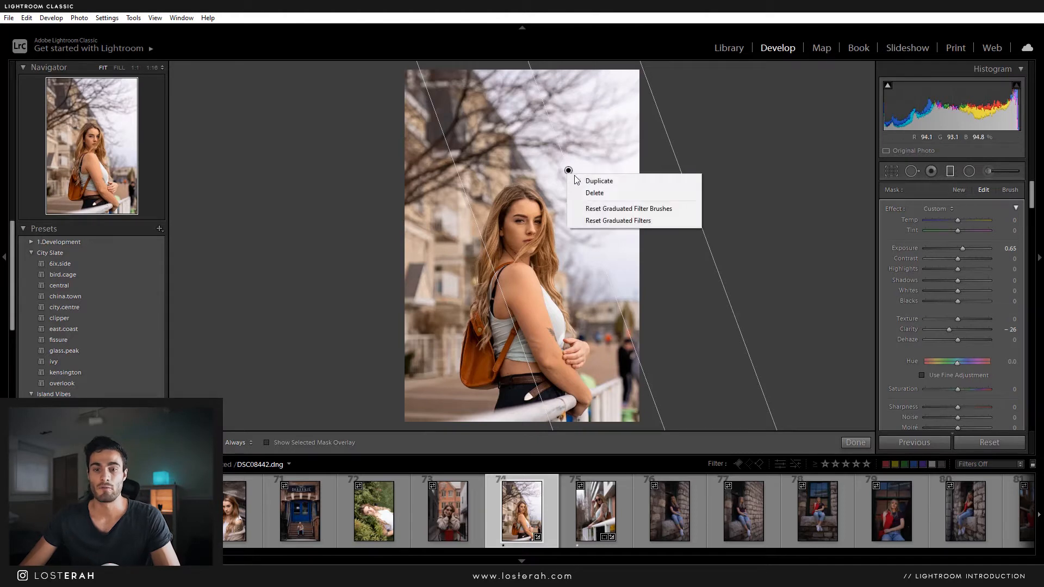
{"action": "left_click", "coordinate": [606, 194]}
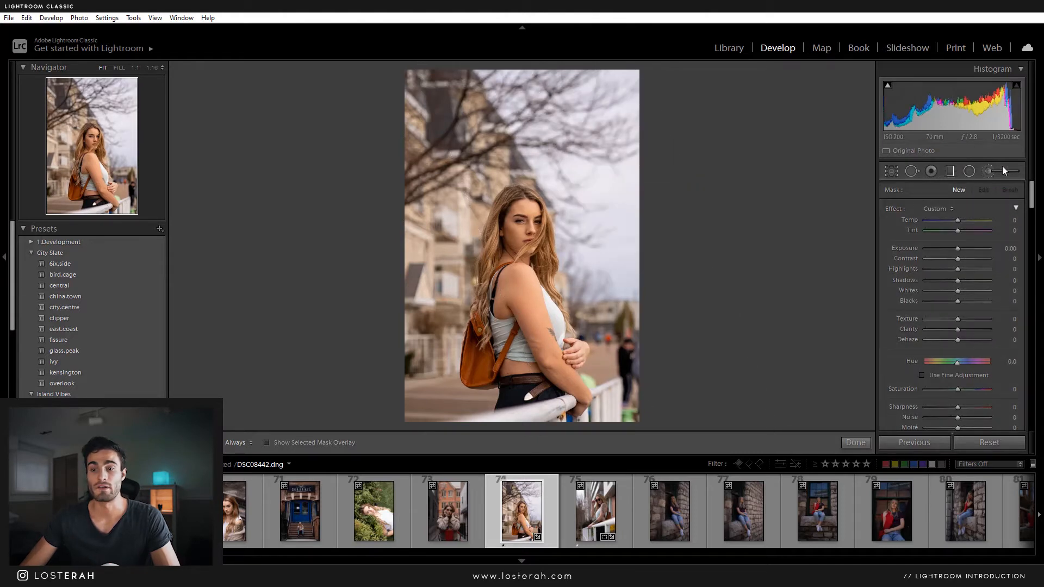
{"action": "left_click", "coordinate": [949, 171]}
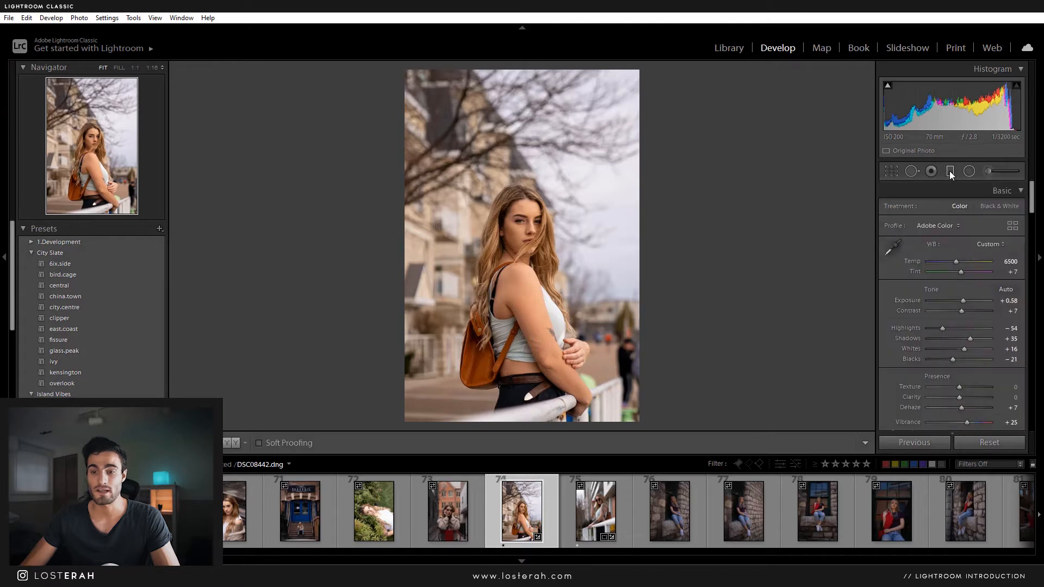
Step: Shape the point tone curve into an S with lowered shadows, midtones at 123/122 and highlights raised to about 178/199
{"action": "scroll", "coordinate": [894, 292], "scroll_direction": "down", "scroll_amount": 2}
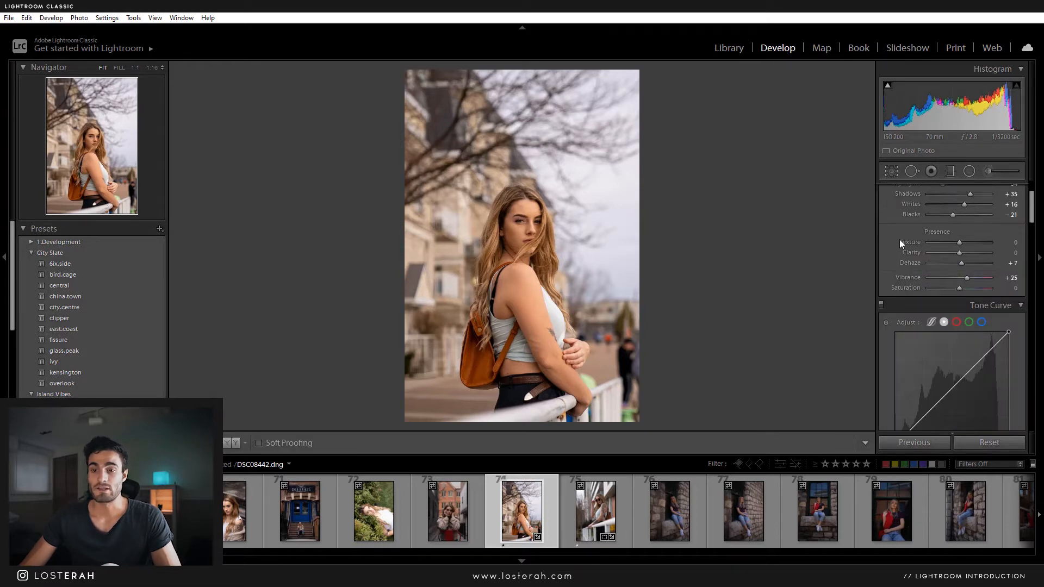
{"action": "scroll", "coordinate": [902, 247], "scroll_direction": "up", "scroll_amount": 3}
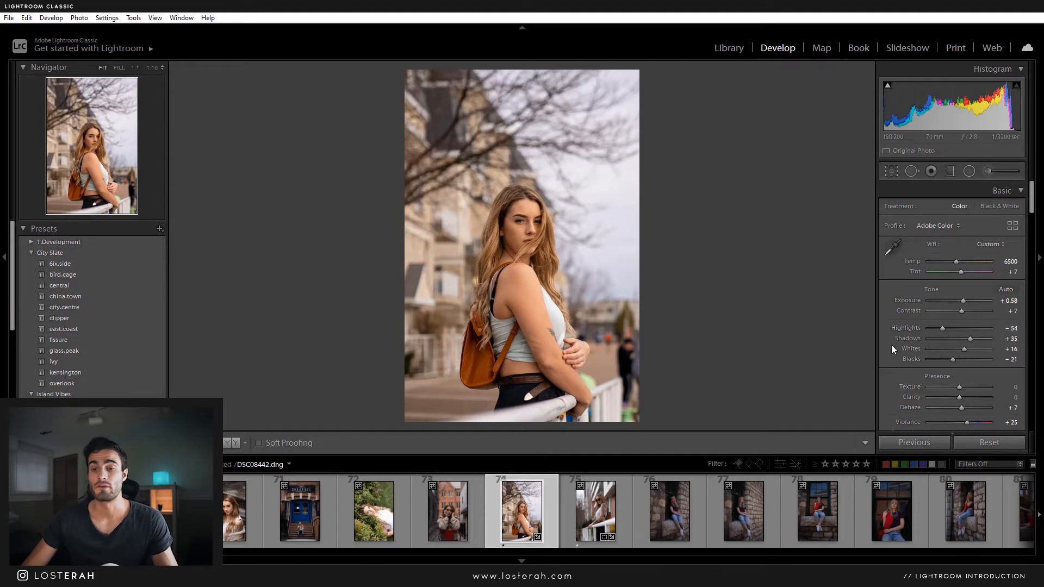
{"action": "scroll", "coordinate": [890, 347], "scroll_direction": "down", "scroll_amount": 4}
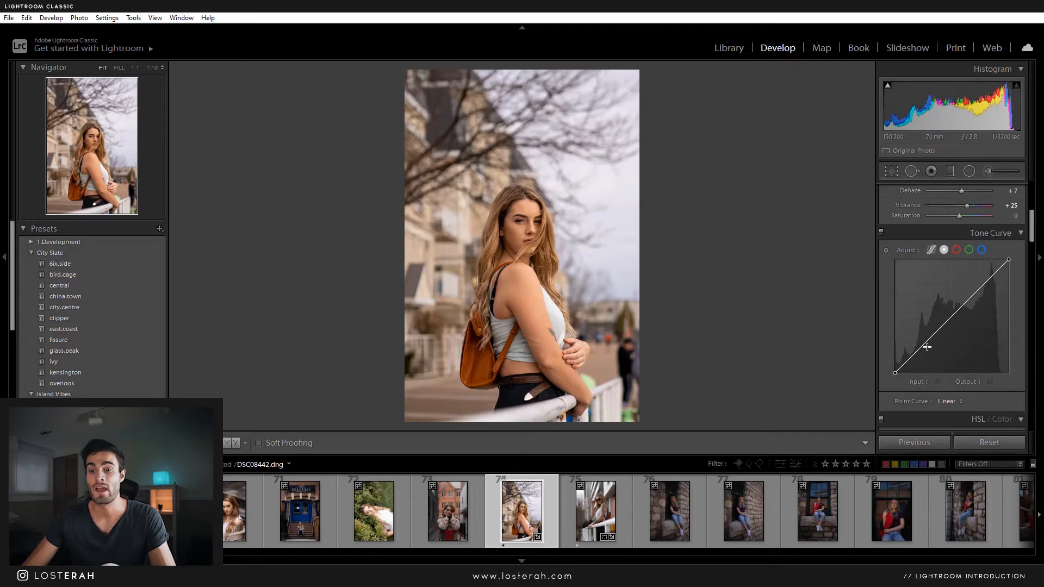
{"action": "left_click_drag", "start_coordinate": [926, 343], "coordinate": [927, 350]}
{"action": "left_click_drag", "start_coordinate": [975, 307], "coordinate": [951, 319]}
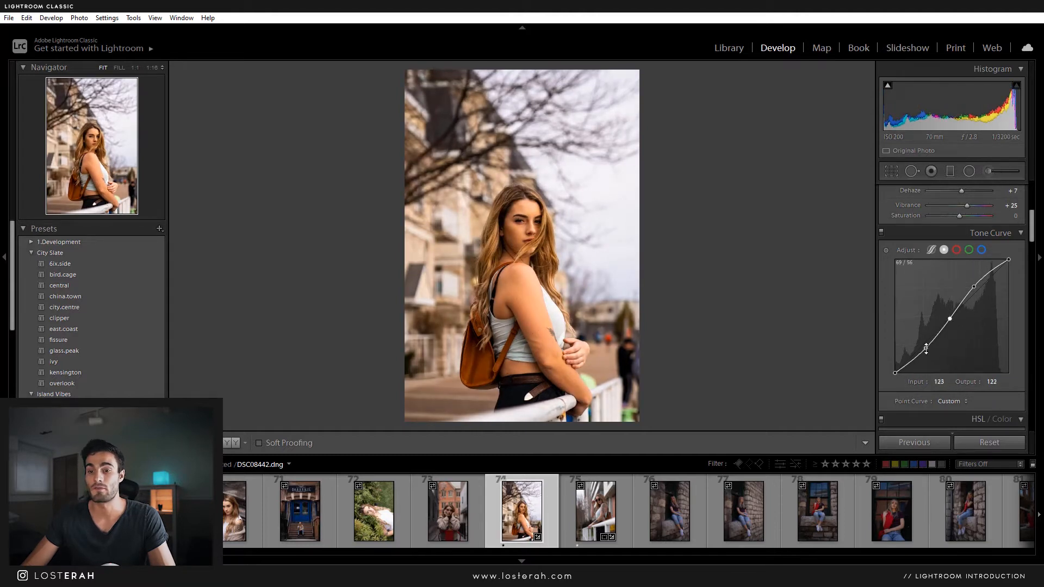
{"action": "left_click_drag", "start_coordinate": [926, 352], "coordinate": [926, 354]}
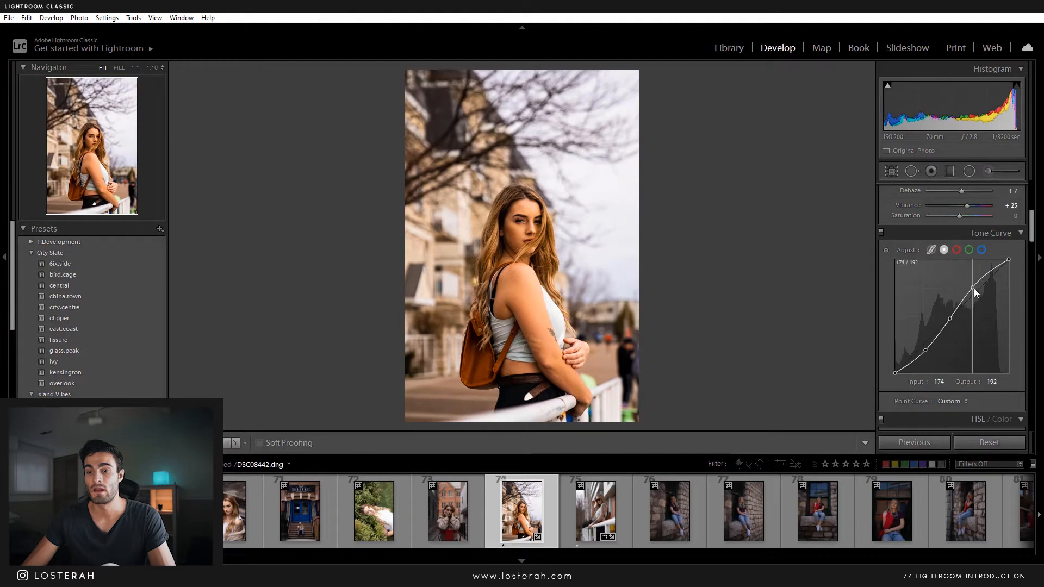
Step: Reset the portrait's Dehaze to 0
{"action": "scroll", "coordinate": [886, 314], "scroll_direction": "up", "scroll_amount": 4}
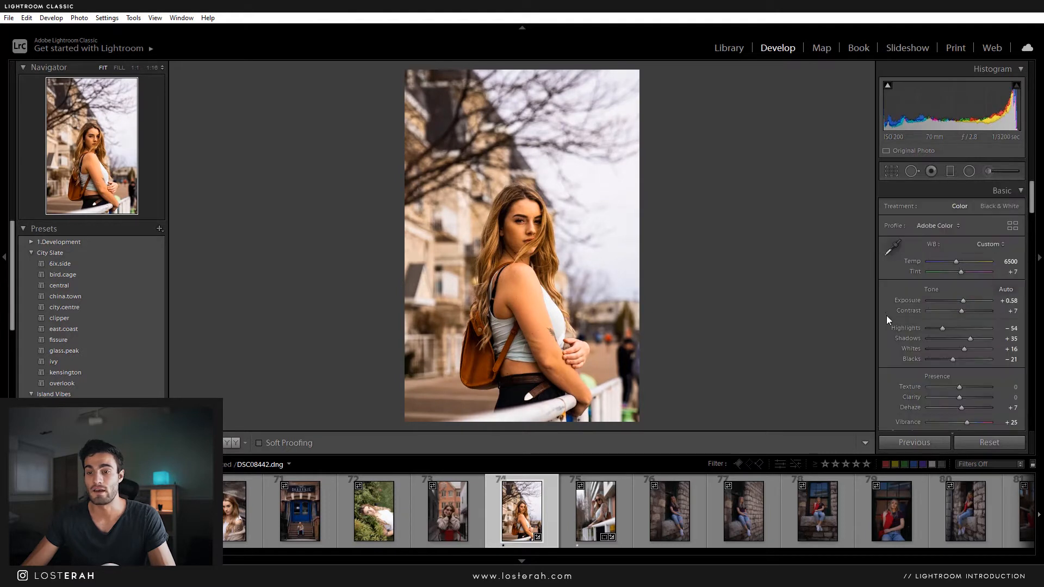
{"action": "scroll", "coordinate": [907, 366], "scroll_direction": "down", "scroll_amount": 2}
{"action": "scroll", "coordinate": [946, 288], "scroll_direction": "up", "scroll_amount": 2}
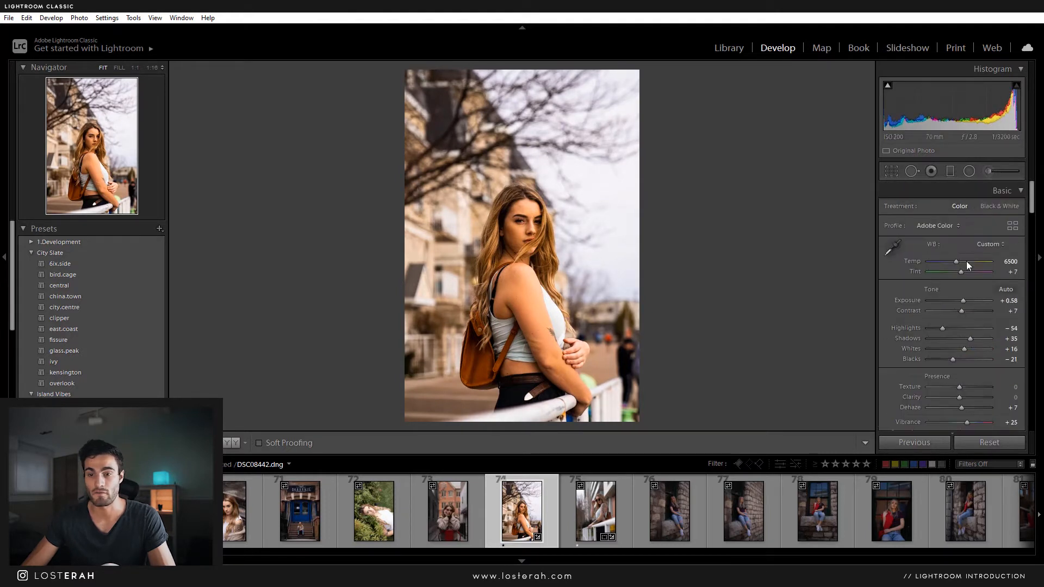
{"action": "double_click", "coordinate": [961, 406]}
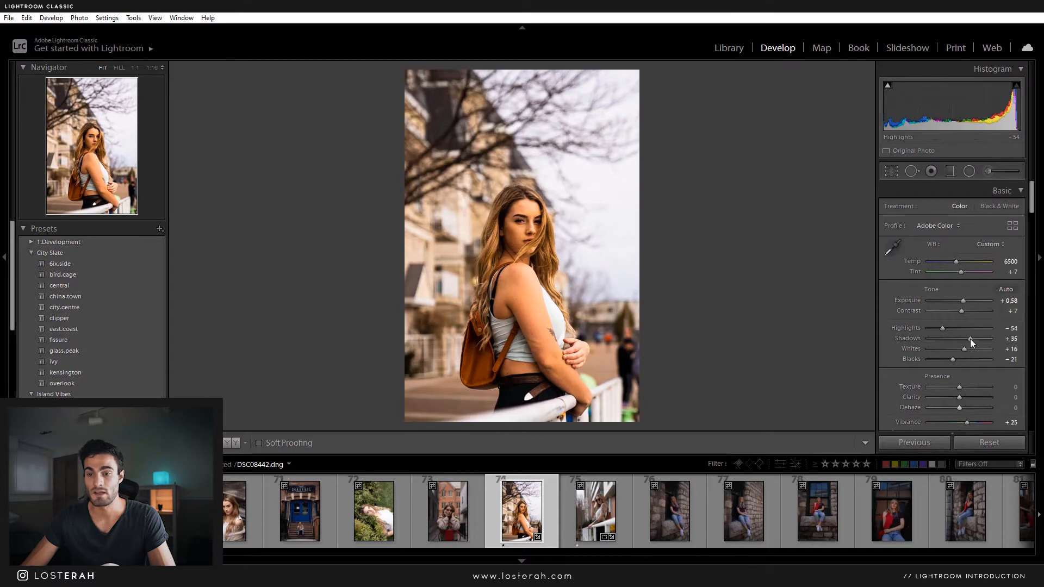
Step: Compare the portrait with the tone curve adjustment switched off and on again
{"action": "scroll", "coordinate": [899, 362], "scroll_direction": "down", "scroll_amount": 3}
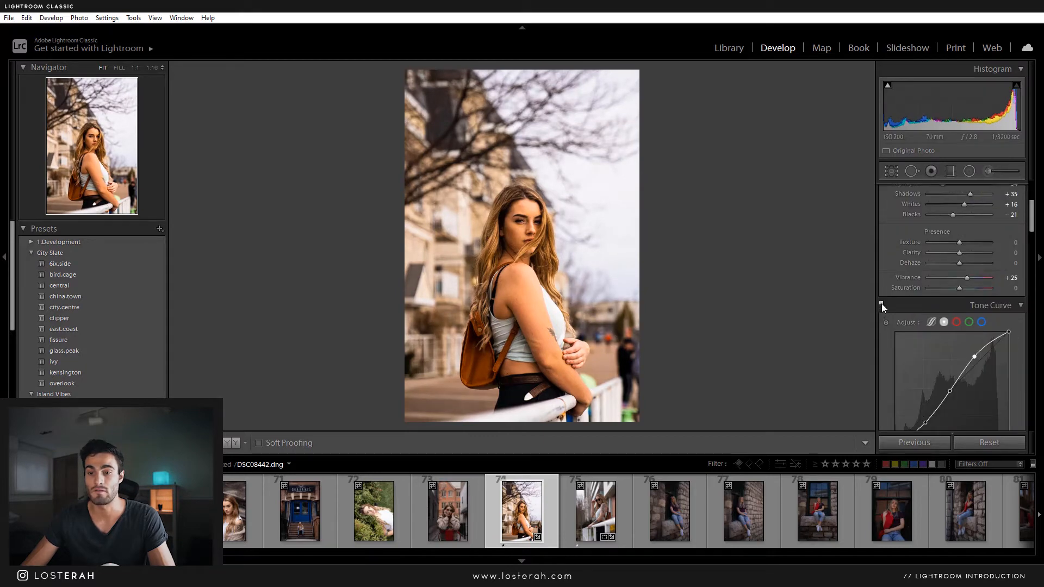
{"action": "left_click", "coordinate": [881, 304]}
{"action": "left_click", "coordinate": [881, 304]}
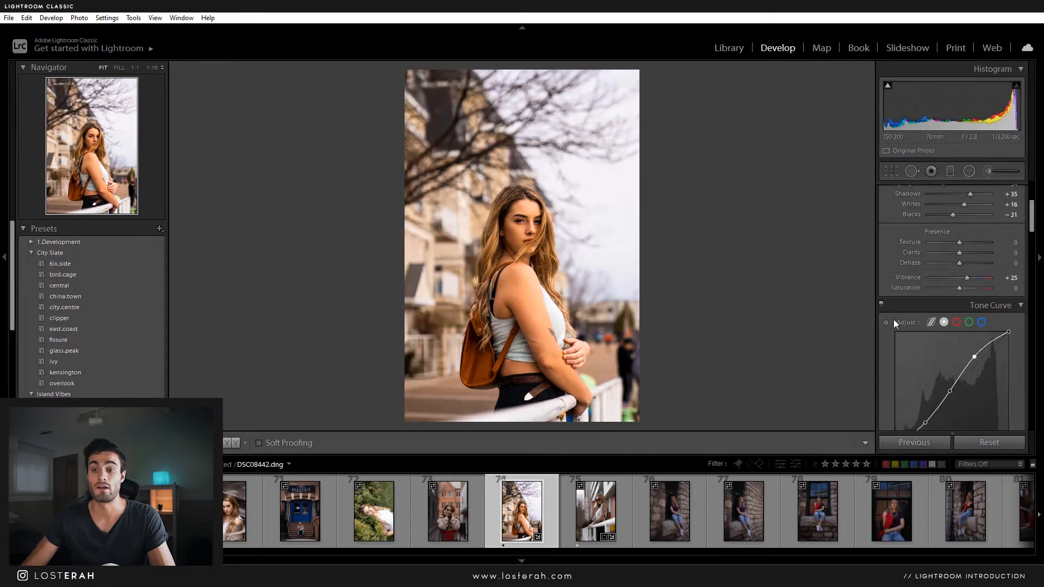
Step: Lift the tone curve's black point to output 13 and, with the face viewed at 1:1, to output 54
{"action": "scroll", "coordinate": [894, 318], "scroll_direction": "down", "scroll_amount": 3}
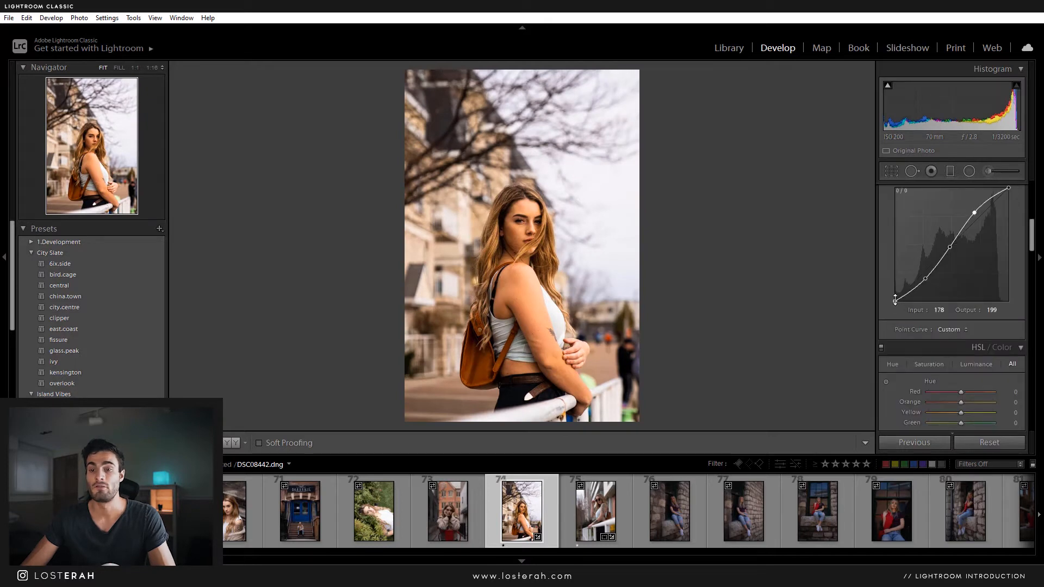
{"action": "mouse_move", "coordinate": [892, 299]}
{"action": "left_mouse_down"}
{"action": "mouse_move", "coordinate": [879, 285]}
{"action": "mouse_move", "coordinate": [880, 298]}
{"action": "left_mouse_up"}
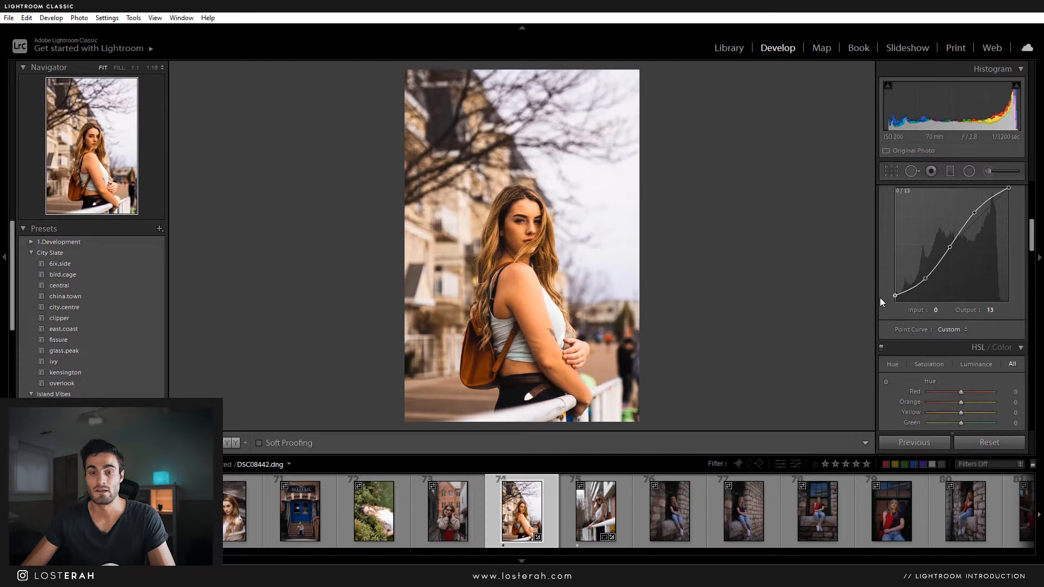
{"action": "left_click", "coordinate": [496, 218]}
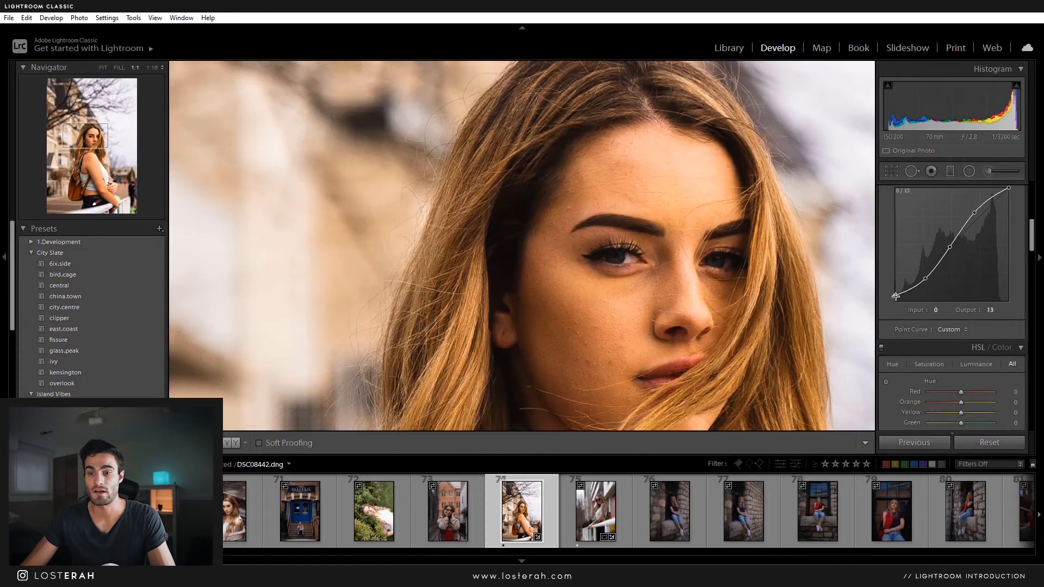
{"action": "left_click_drag", "start_coordinate": [887, 285], "coordinate": [883, 279]}
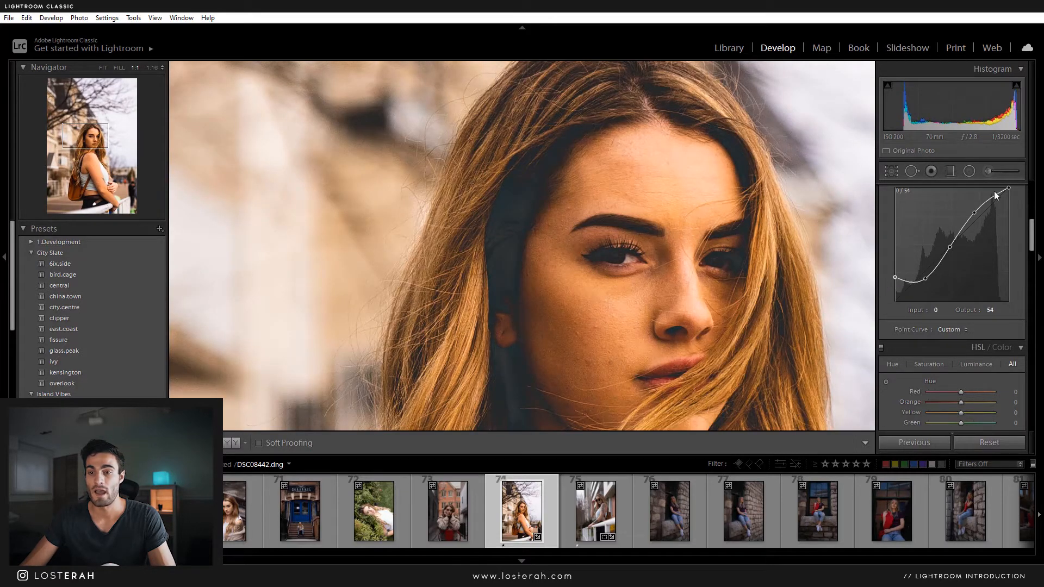
Step: Lower the tone curve's white point to output 236 and set its black point to output 25
{"action": "left_click", "coordinate": [649, 273]}
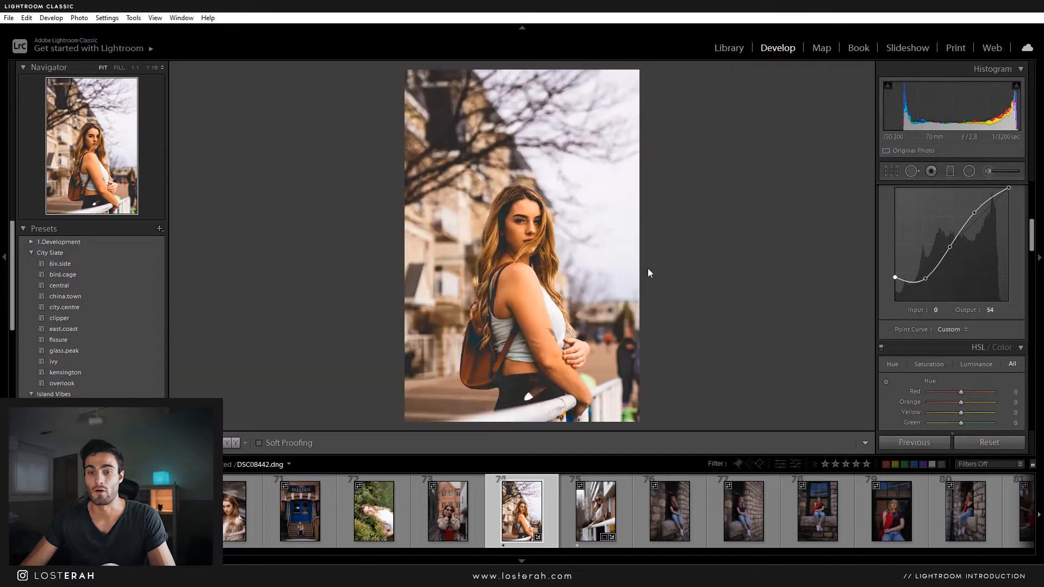
{"action": "left_click_drag", "start_coordinate": [1012, 193], "coordinate": [1013, 197]}
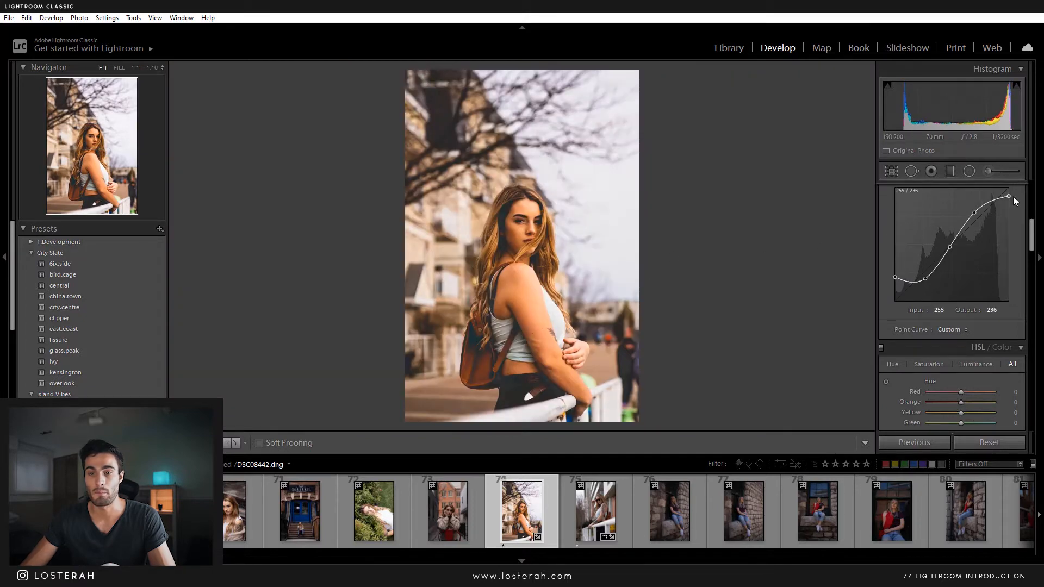
{"action": "left_click_drag", "start_coordinate": [896, 277], "coordinate": [892, 288]}
Step: Review the red, green and blue channel tone curves and return to the combined point curve
{"action": "scroll", "coordinate": [886, 282], "scroll_direction": "up", "scroll_amount": 2}
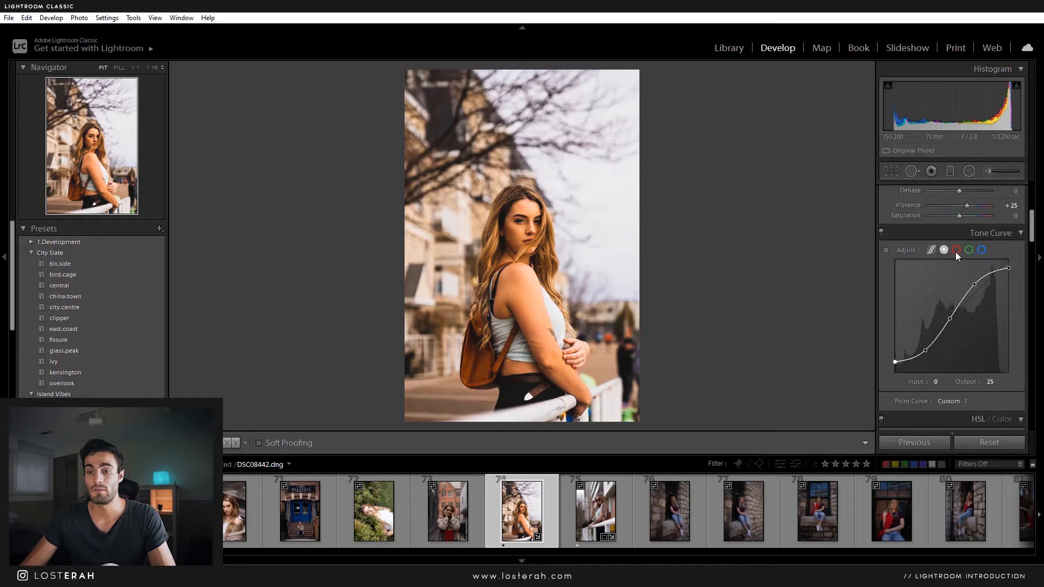
{"action": "left_click", "coordinate": [956, 250]}
{"action": "left_click", "coordinate": [969, 250]}
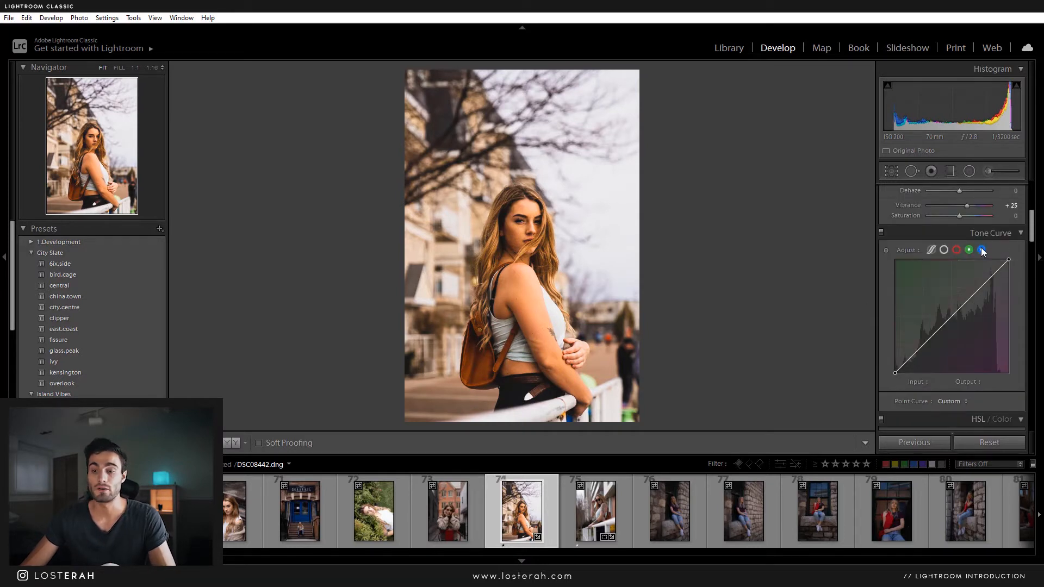
{"action": "left_click", "coordinate": [982, 250]}
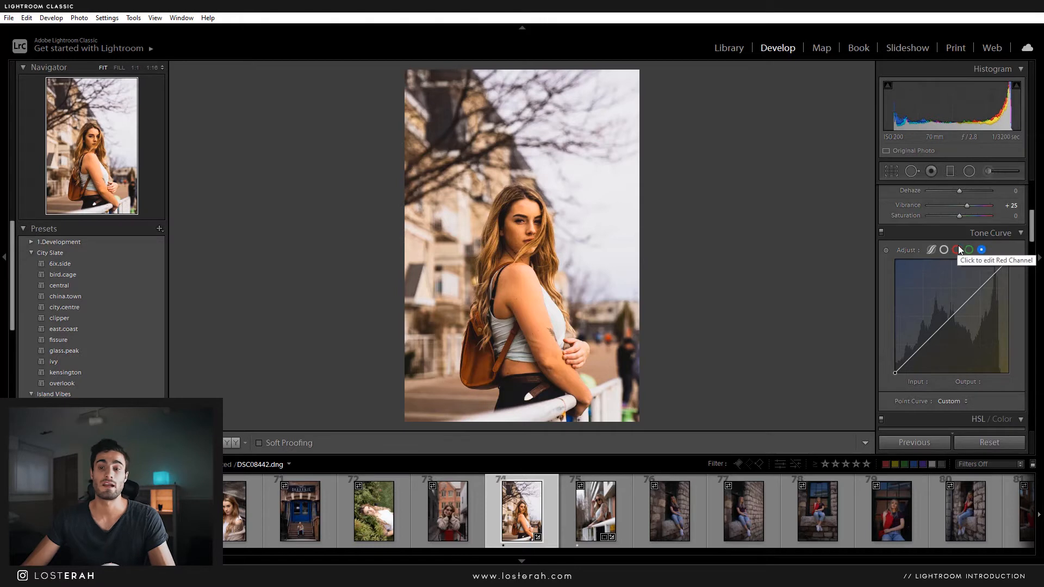
{"action": "left_click", "coordinate": [969, 250]}
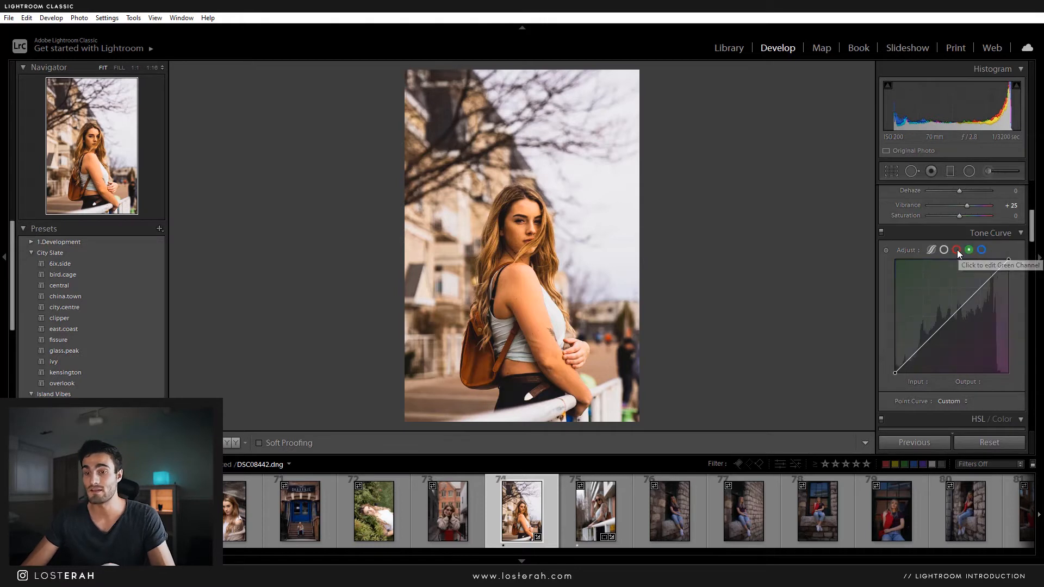
{"action": "left_click", "coordinate": [957, 249]}
{"action": "left_click", "coordinate": [946, 251]}
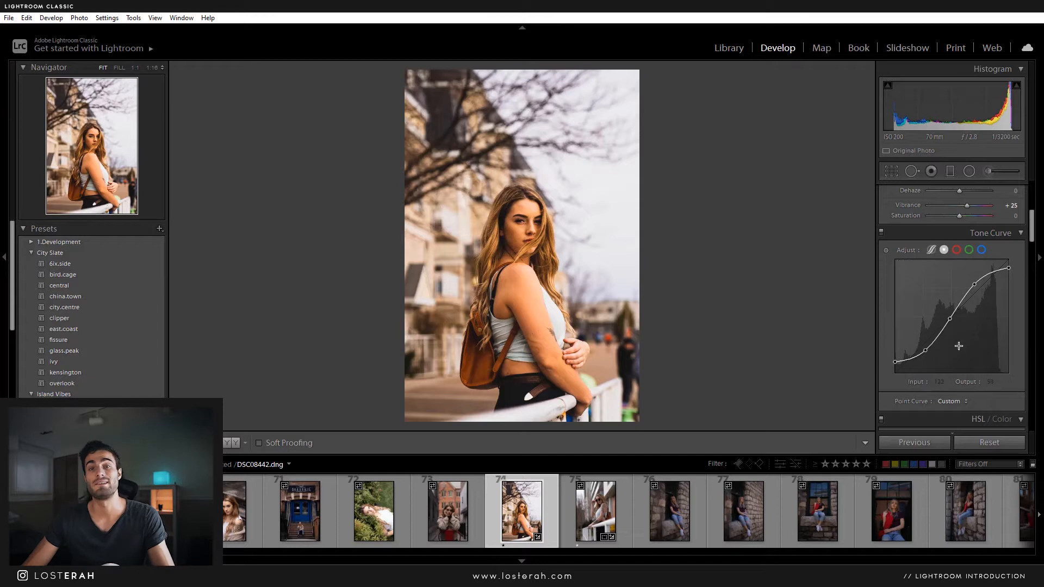
Step: Set the HSL Hue of Red to +18 and Yellow to -43, and undo a trial Green shift of +20
{"action": "scroll", "coordinate": [889, 374], "scroll_direction": "down", "scroll_amount": 5}
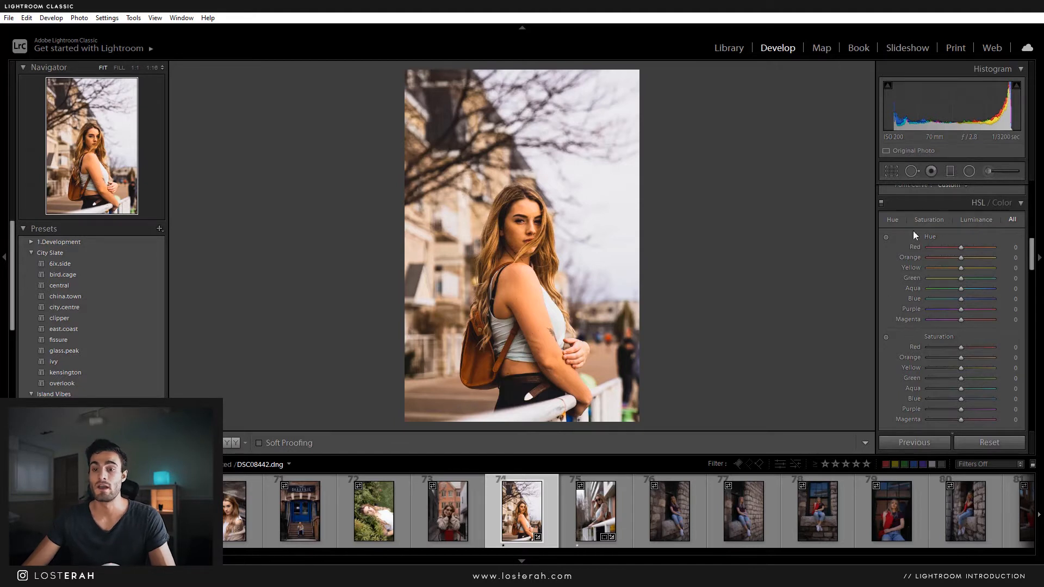
{"action": "scroll", "coordinate": [916, 348], "scroll_direction": "down", "scroll_amount": 3}
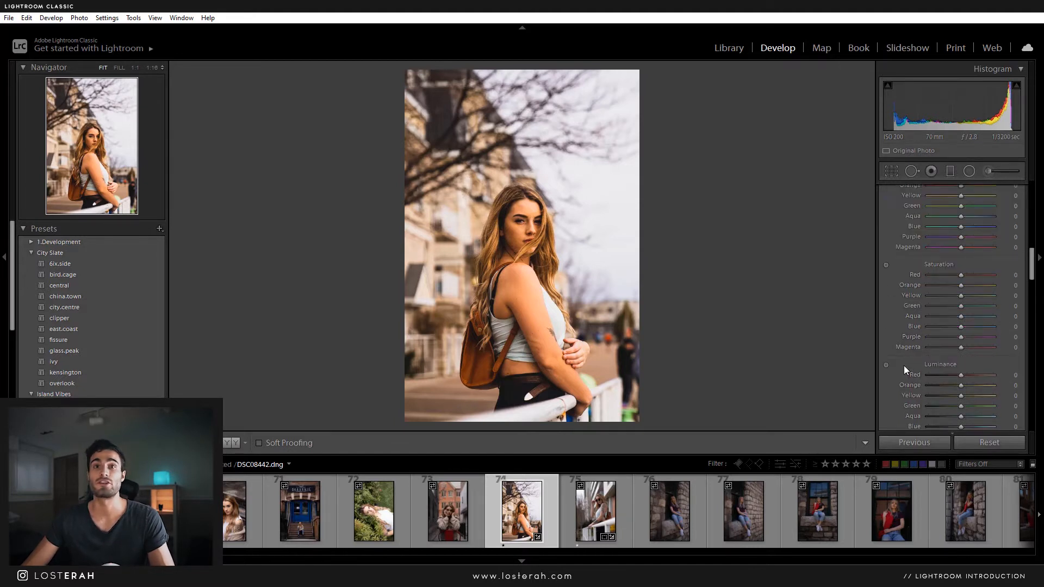
{"action": "scroll", "coordinate": [897, 364], "scroll_direction": "up", "scroll_amount": 3}
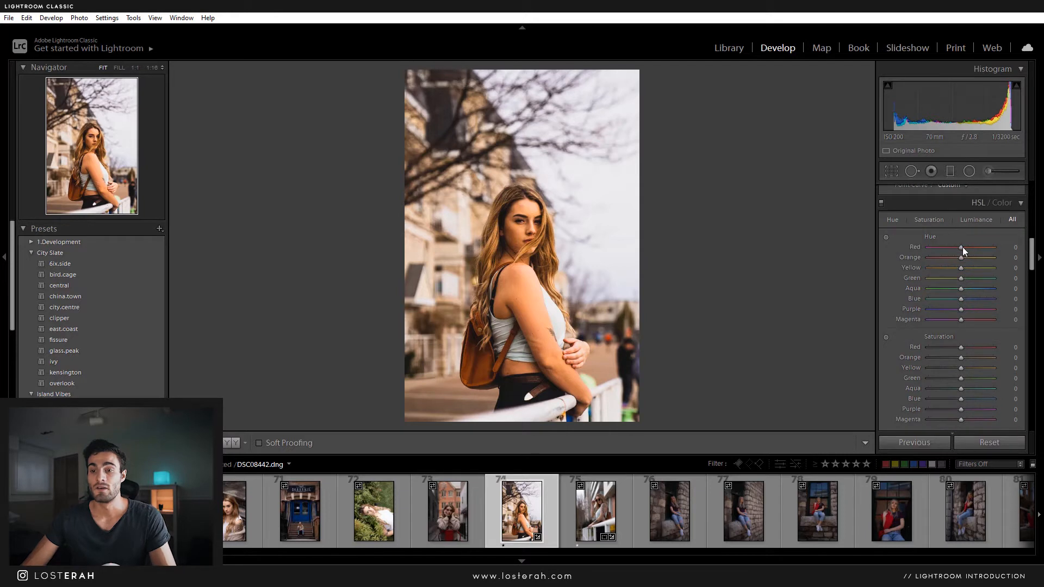
{"action": "left_click_drag", "start_coordinate": [961, 249], "coordinate": [968, 279]}
{"action": "key", "text": "ctrl+z"}
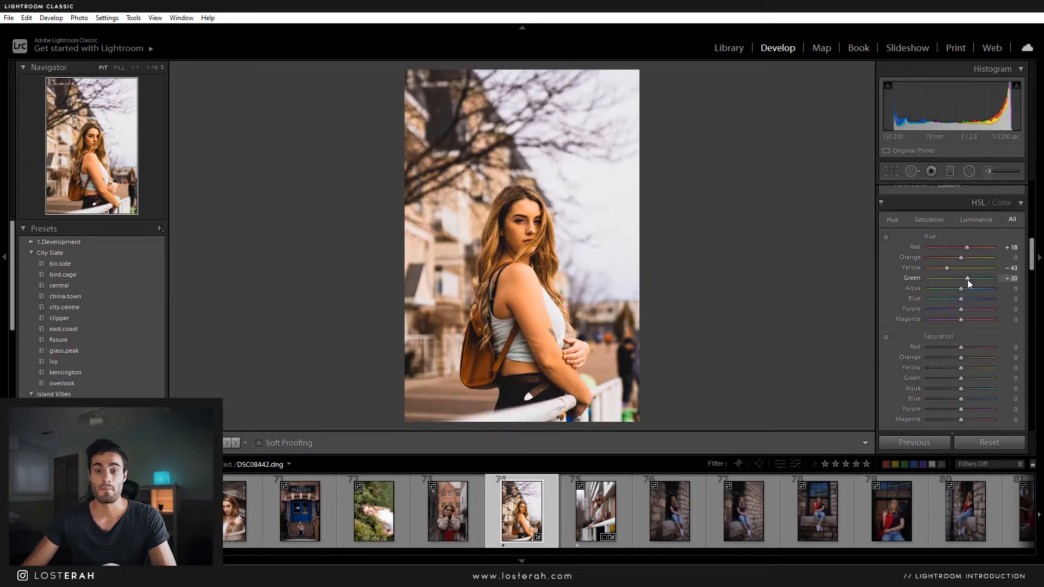
{"action": "key", "text": "ctrl+z"}
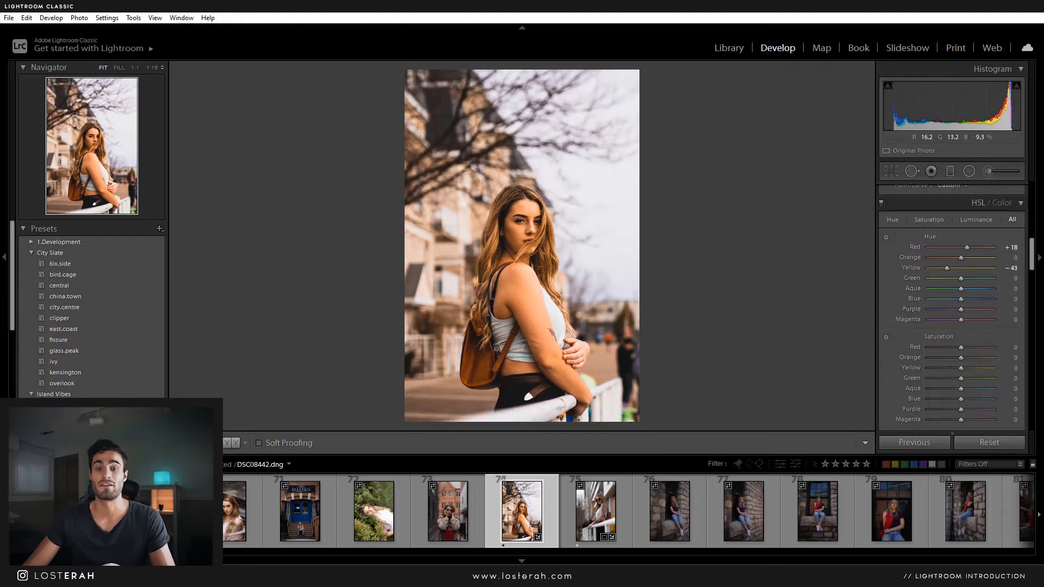
Step: Cool the portrait's white balance to a Temp of 5700
{"action": "scroll", "coordinate": [894, 300], "scroll_direction": "up", "scroll_amount": 2}
{"action": "scroll", "coordinate": [917, 272], "scroll_direction": "up", "scroll_amount": 10}
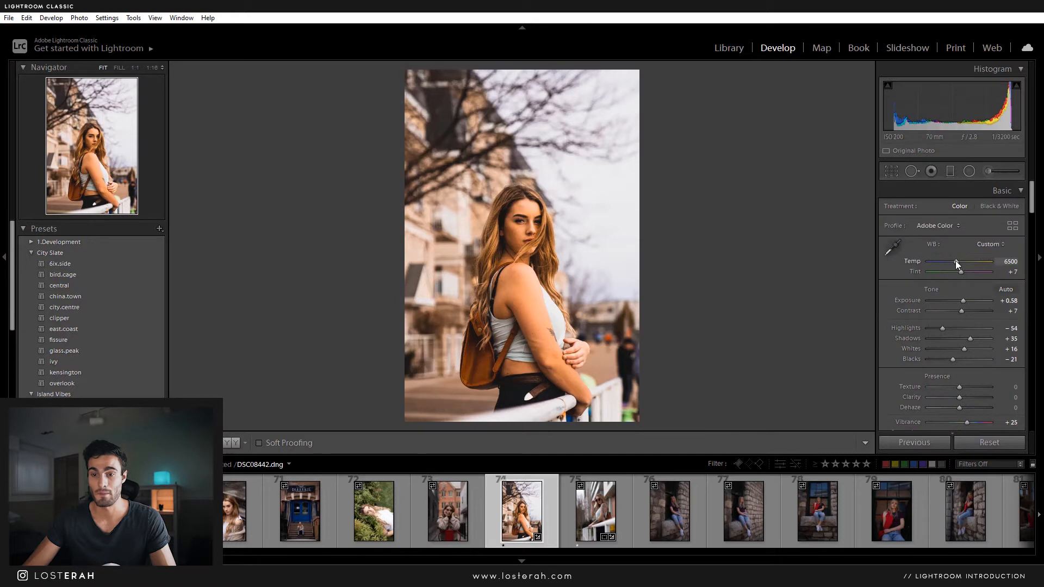
{"action": "left_click_drag", "start_coordinate": [955, 260], "coordinate": [950, 259]}
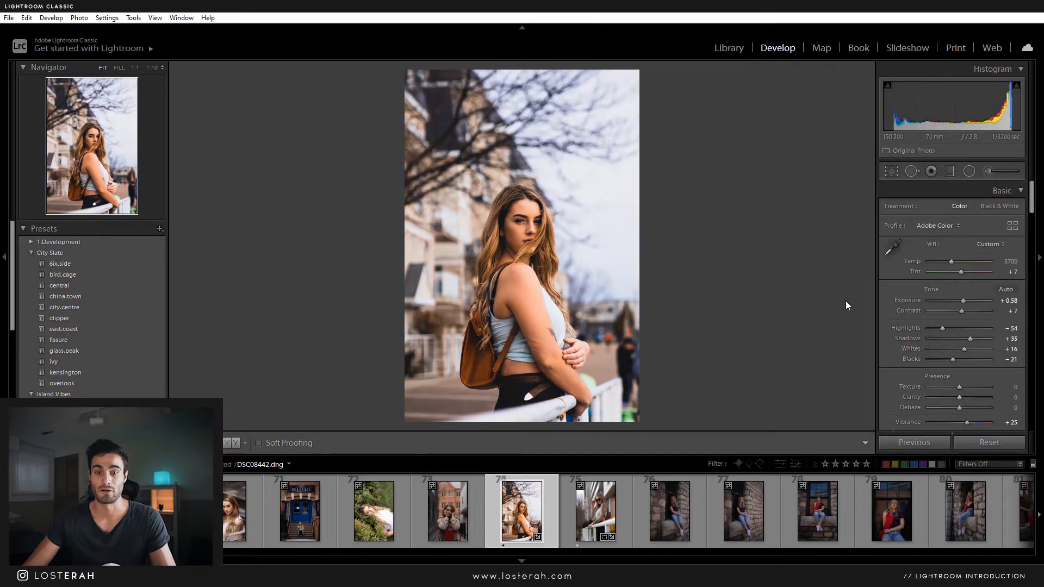
Step: Raise the portrait's Shadows to +70 and compare the before and after versions side by side
{"action": "left_click_drag", "start_coordinate": [972, 338], "coordinate": [984, 337]}
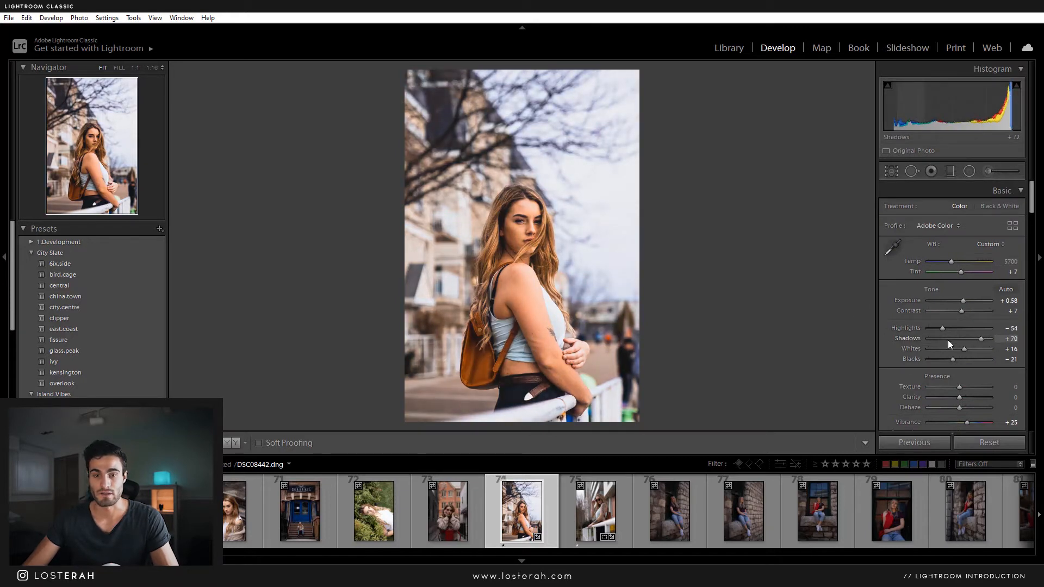
{"action": "scroll", "coordinate": [916, 351], "scroll_direction": "down", "scroll_amount": 5}
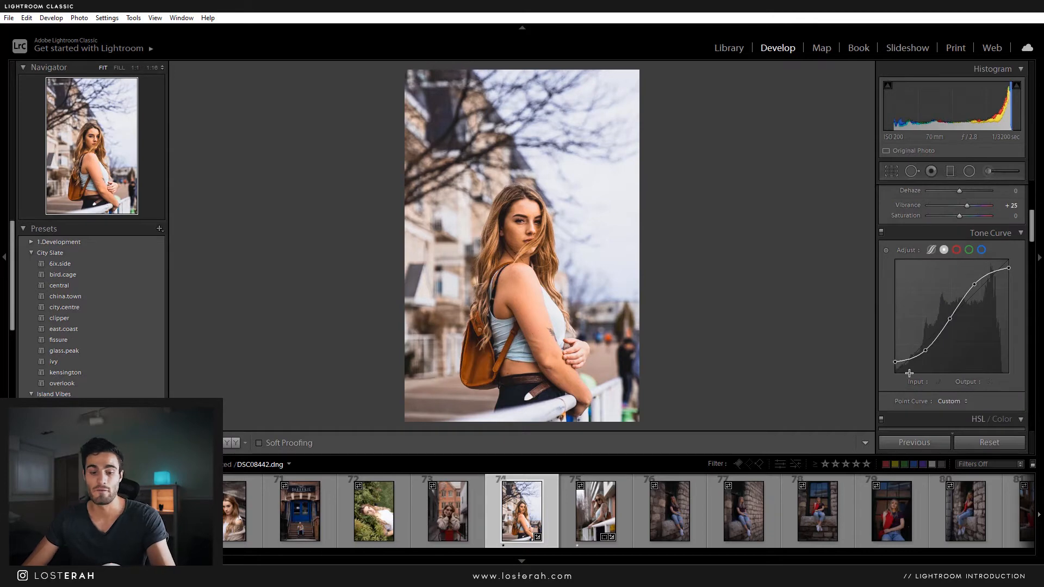
{"action": "key", "text": "y"}
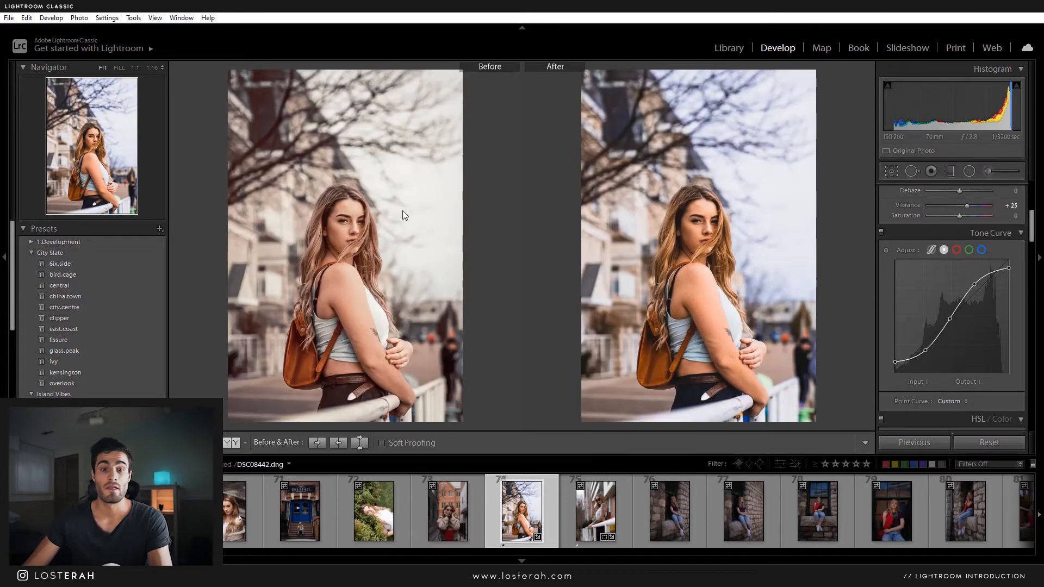
Step: Try copying the Before settings to the After version, and undo both that copy and the last Shadows change
{"action": "left_click", "coordinate": [316, 443]}
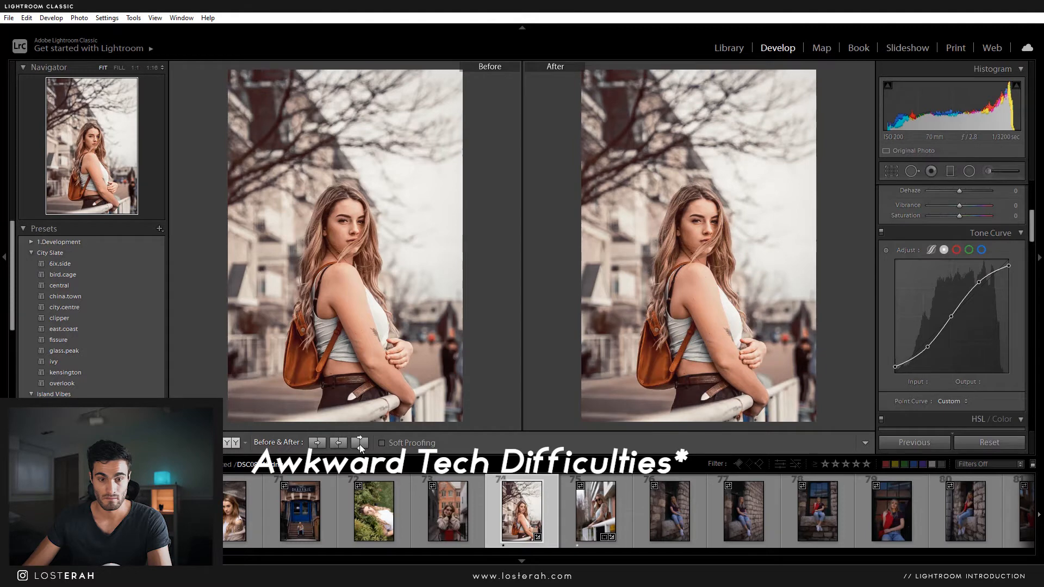
{"action": "key", "text": "y"}
{"action": "key", "text": "ctrl+z"}
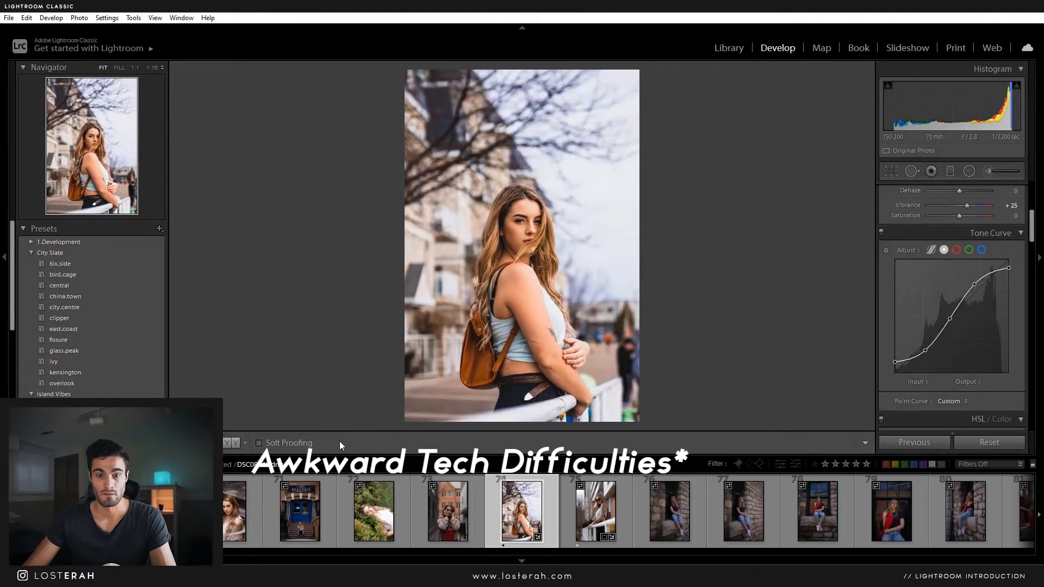
{"action": "key", "text": "ctrl+z"}
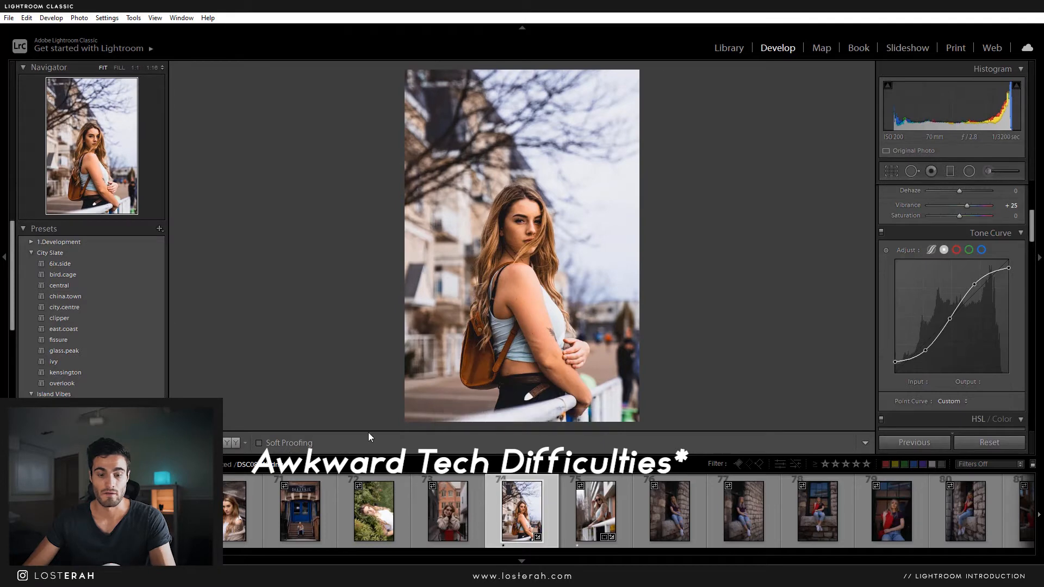
Step: Compare the edited portrait with its before version, side by side and in the full-size Before view
{"action": "key", "text": "y"}
{"action": "key", "text": "y"}
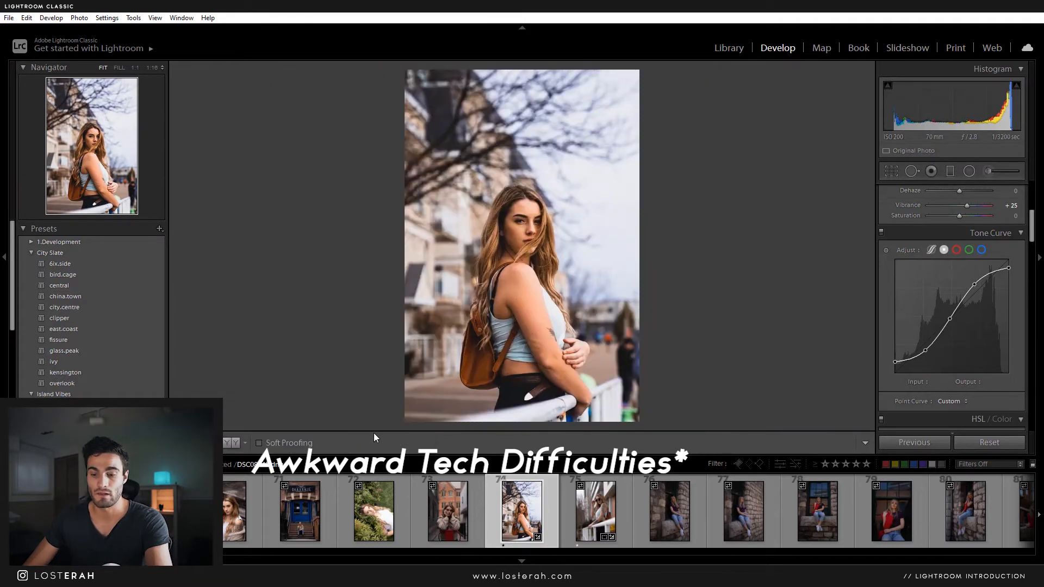
{"action": "key", "text": "backslash"}
{"action": "key", "text": "backslash"}
{"action": "key", "text": "backslash"}
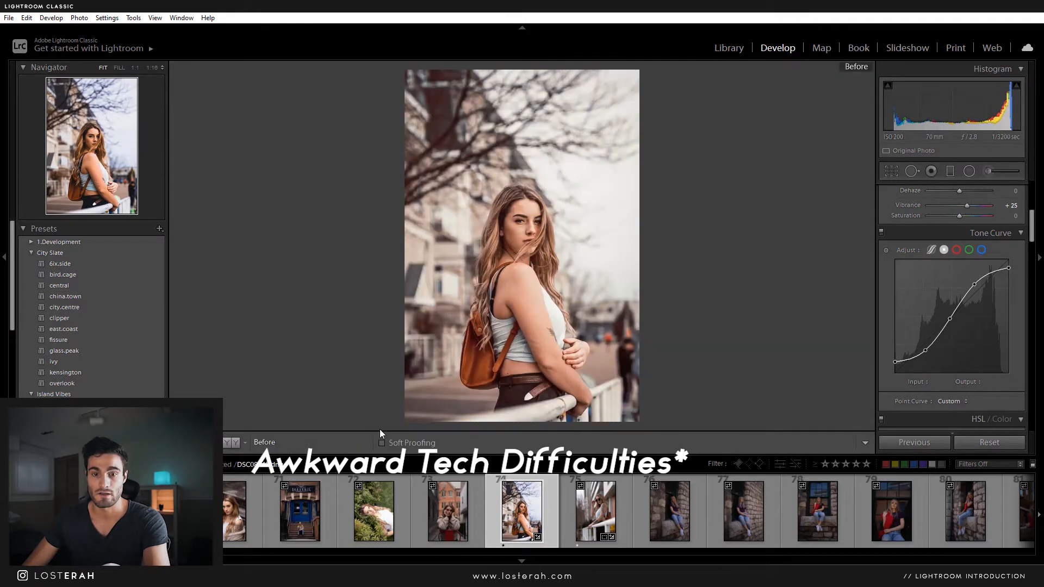
{"action": "key", "text": "backslash"}
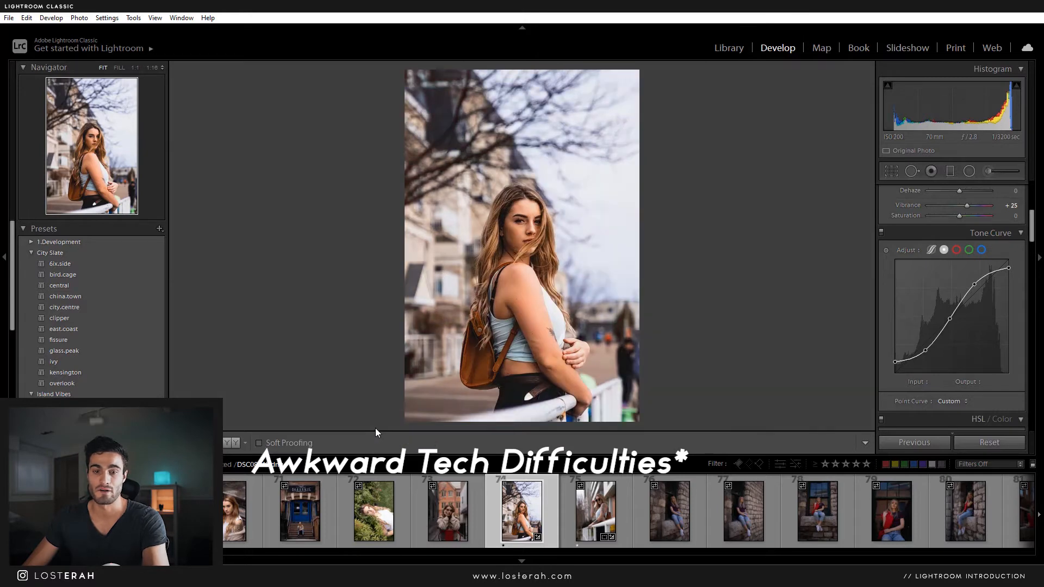
Step: Open the neighbouring photo of the woman in sunglasses and check its before and after versions in a comparison view
{"action": "left_click", "coordinate": [596, 511]}
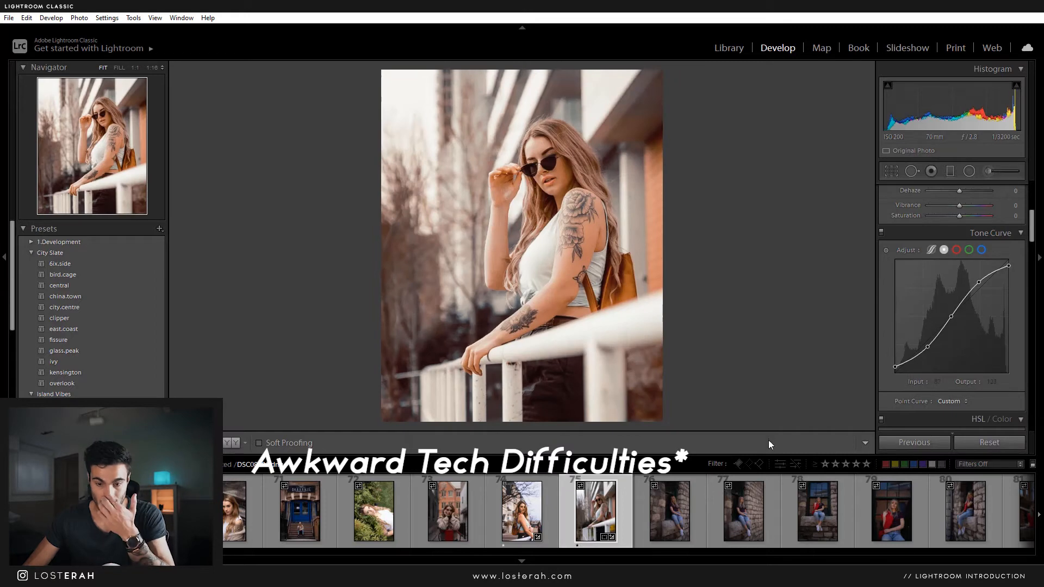
{"action": "key", "text": "shift+y"}
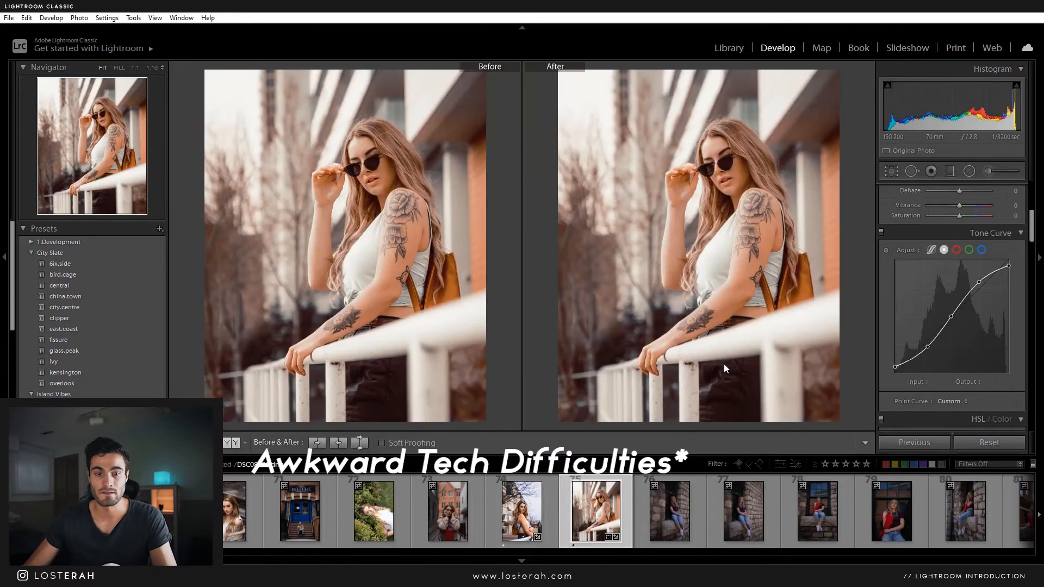
{"action": "key", "text": "d"}
Step: Set Exposure to +1.75 on the photo of the blue restaurant doors and show before and after side by side
{"action": "left_click", "coordinate": [299, 512]}
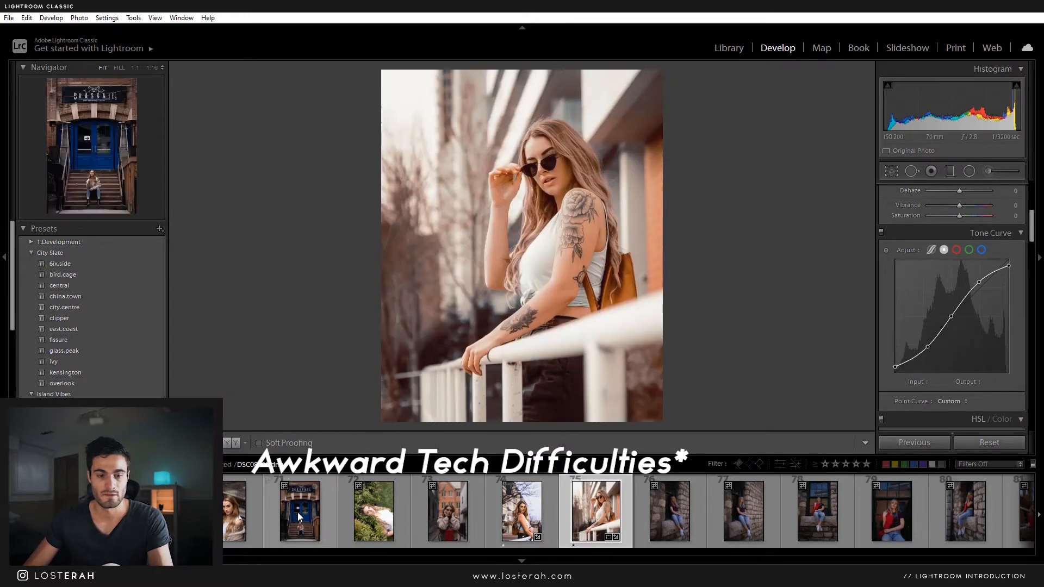
{"action": "scroll", "coordinate": [945, 236], "scroll_direction": "up", "scroll_amount": 5}
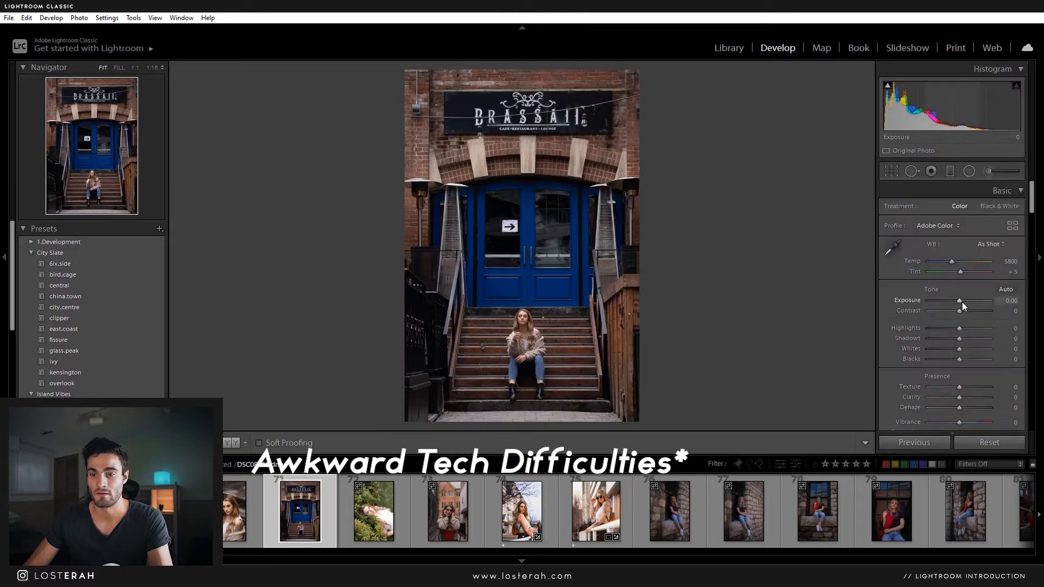
{"action": "left_click_drag", "start_coordinate": [961, 300], "coordinate": [970, 299]}
{"action": "key", "text": "shift+y"}
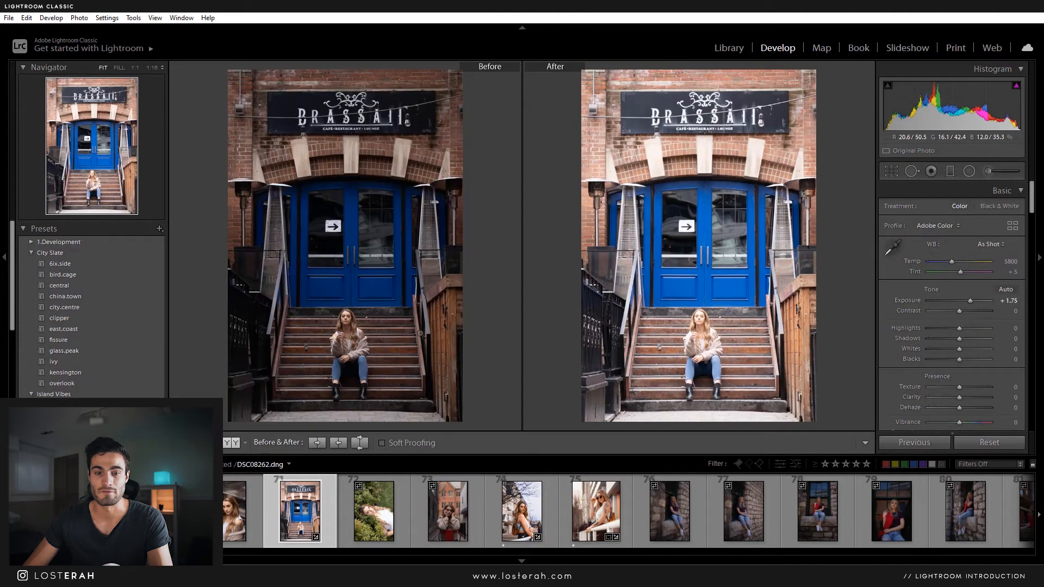
Step: On DSC08442.dng, set the HSL Saturation of Red to -58, Orange -15, Yellow -45, Green -58, Aqua -60, Blue -60, Purple -45 and Magenta -63
{"action": "left_click", "coordinate": [522, 511]}
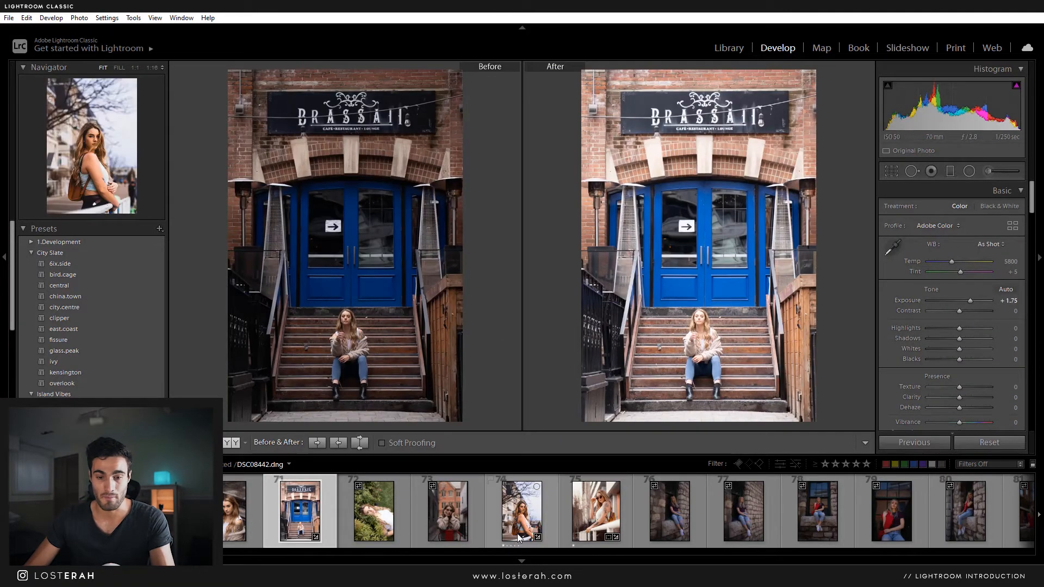
{"action": "key", "text": "y"}
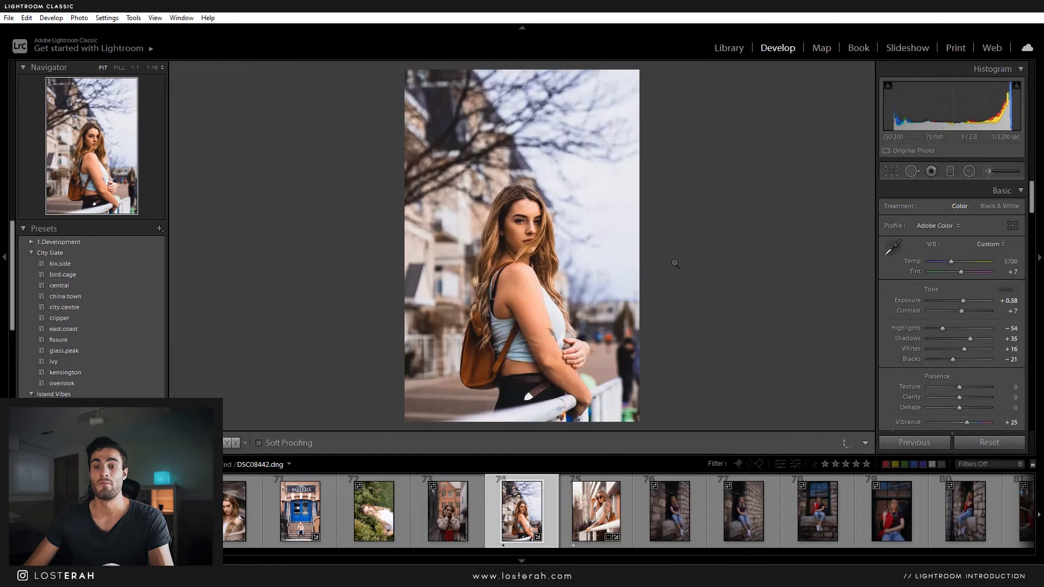
{"action": "scroll", "coordinate": [906, 287], "scroll_direction": "down", "scroll_amount": 5}
{"action": "scroll", "coordinate": [907, 287], "scroll_direction": "down", "scroll_amount": 3}
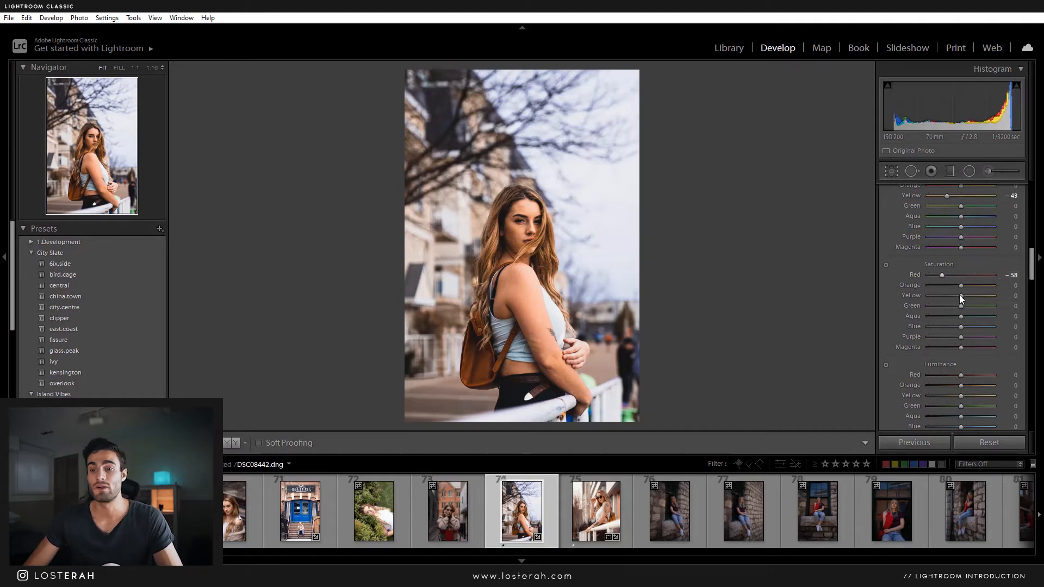
{"action": "left_click_drag", "start_coordinate": [960, 295], "coordinate": [947, 295]}
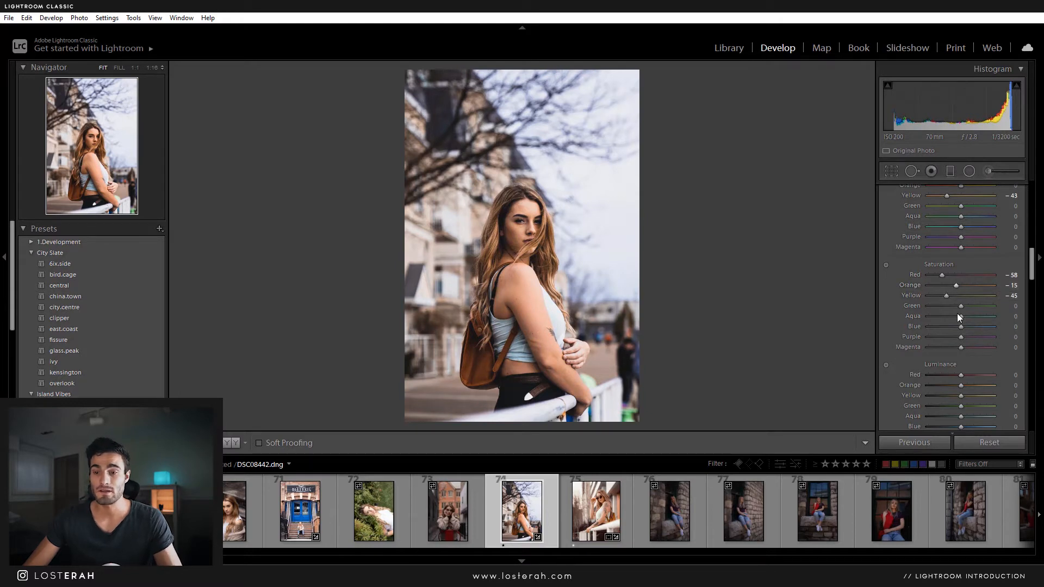
{"action": "left_click_drag", "start_coordinate": [960, 306], "coordinate": [947, 337]}
{"action": "left_click_drag", "start_coordinate": [961, 347], "coordinate": [941, 347]}
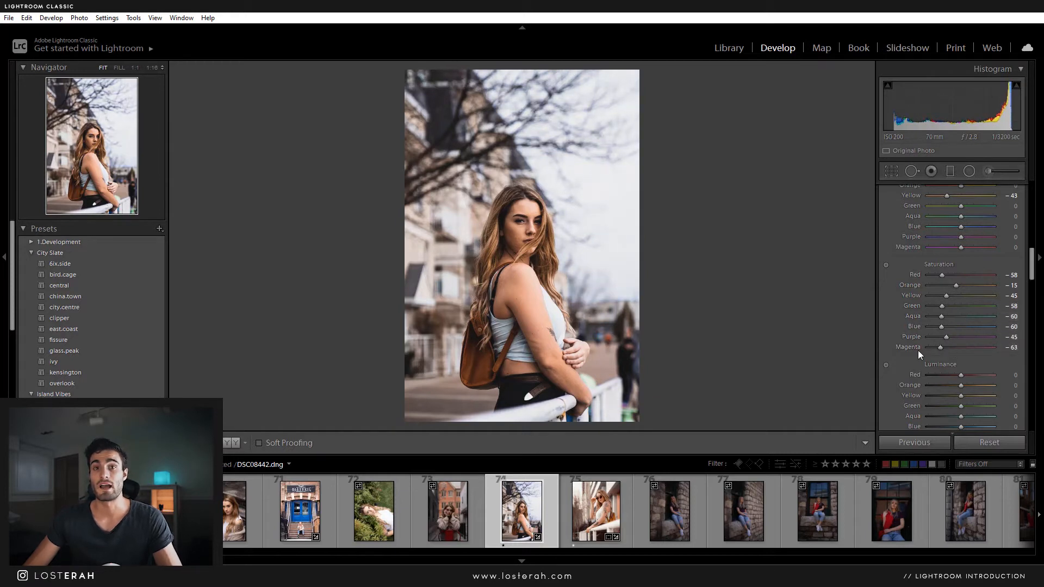
Step: Set the portrait's overall Vibrance to +23 and Saturation to -35
{"action": "scroll", "coordinate": [902, 353], "scroll_direction": "up", "scroll_amount": 10}
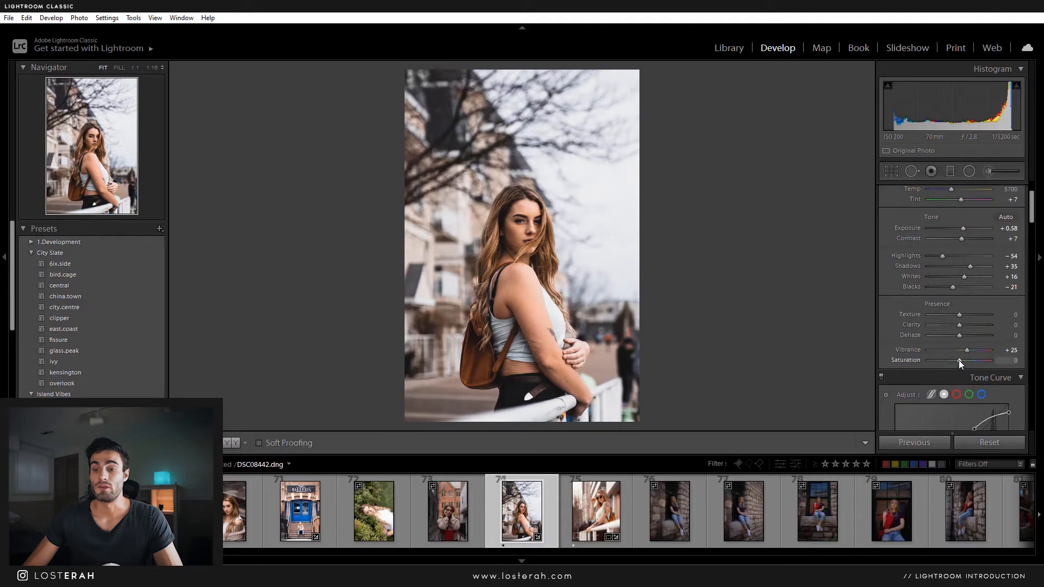
{"action": "left_click_drag", "start_coordinate": [968, 350], "coordinate": [967, 351]}
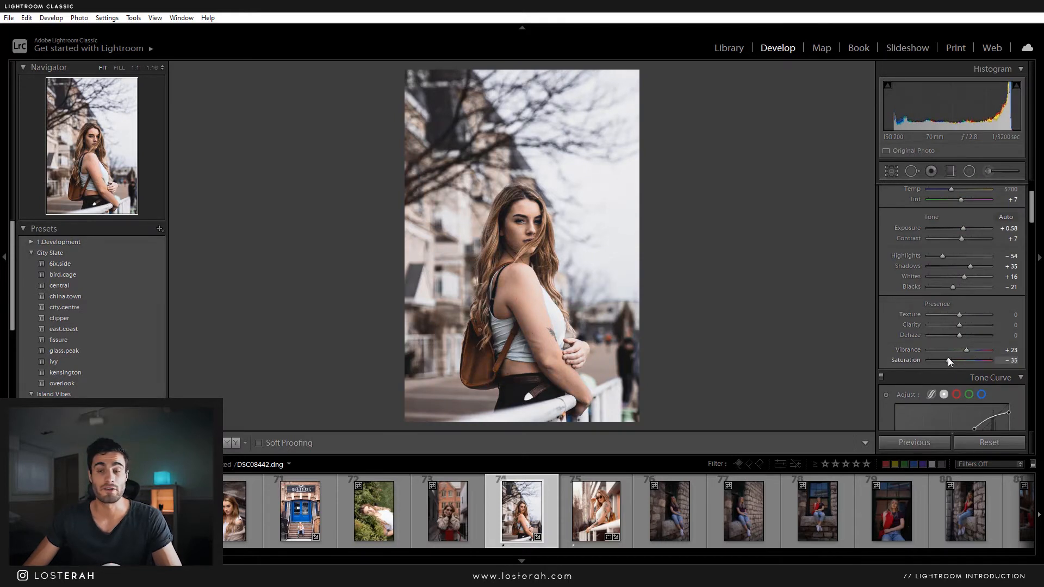
Step: Undo the overall Saturation change and adjust HSL Saturation directly on the woman's skin to Red -56 and Orange -1
{"action": "key", "text": "ctrl+z"}
{"action": "scroll", "coordinate": [896, 364], "scroll_direction": "down", "scroll_amount": 8}
{"action": "scroll", "coordinate": [899, 339], "scroll_direction": "down", "scroll_amount": 3}
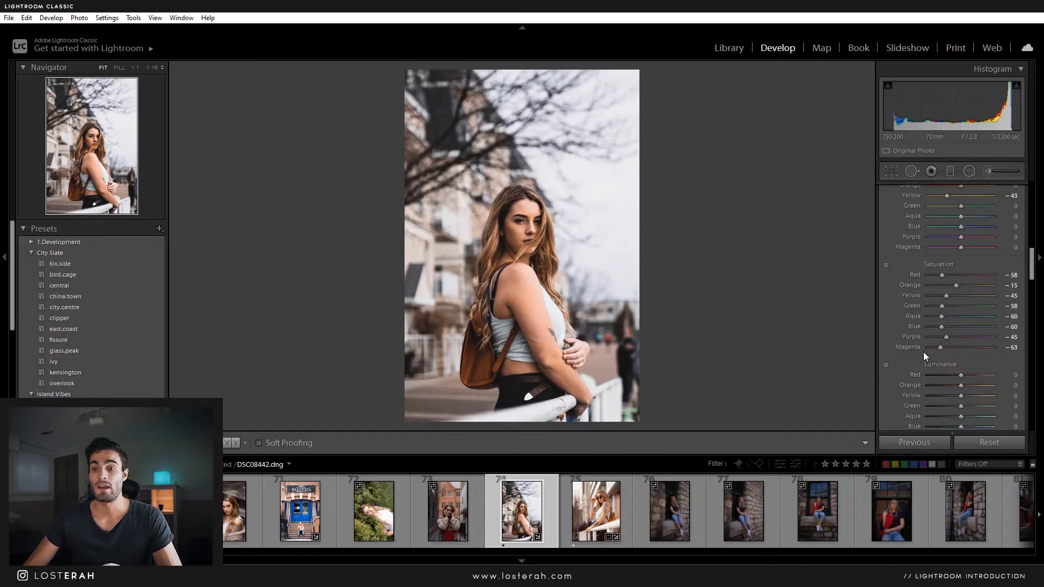
{"action": "left_click", "coordinate": [886, 265]}
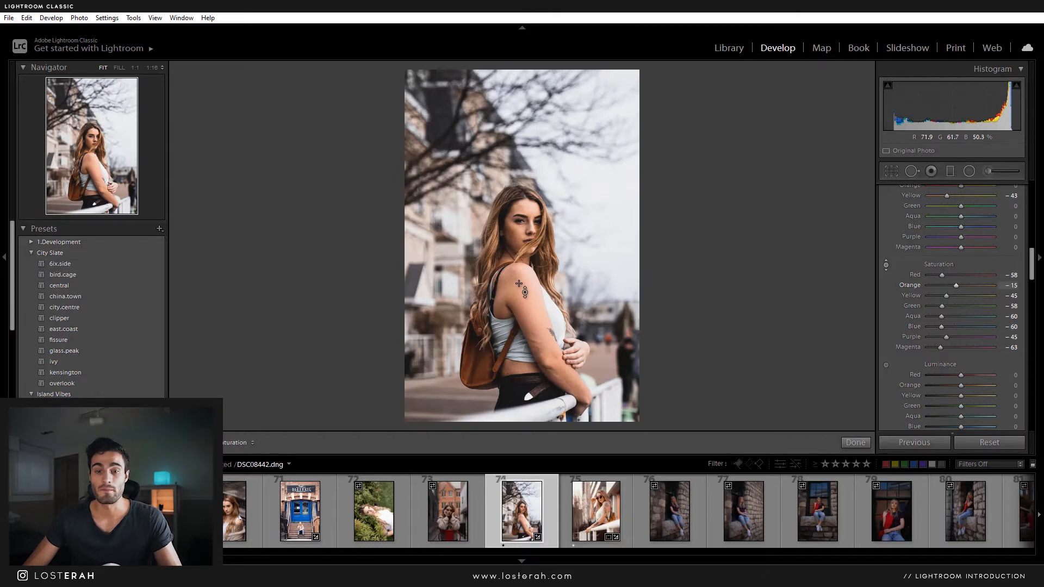
{"action": "mouse_move", "coordinate": [520, 285]}
{"action": "left_mouse_down"}
{"action": "mouse_move", "coordinate": [520, 272]}
{"action": "mouse_move", "coordinate": [520, 294]}
{"action": "left_mouse_up"}
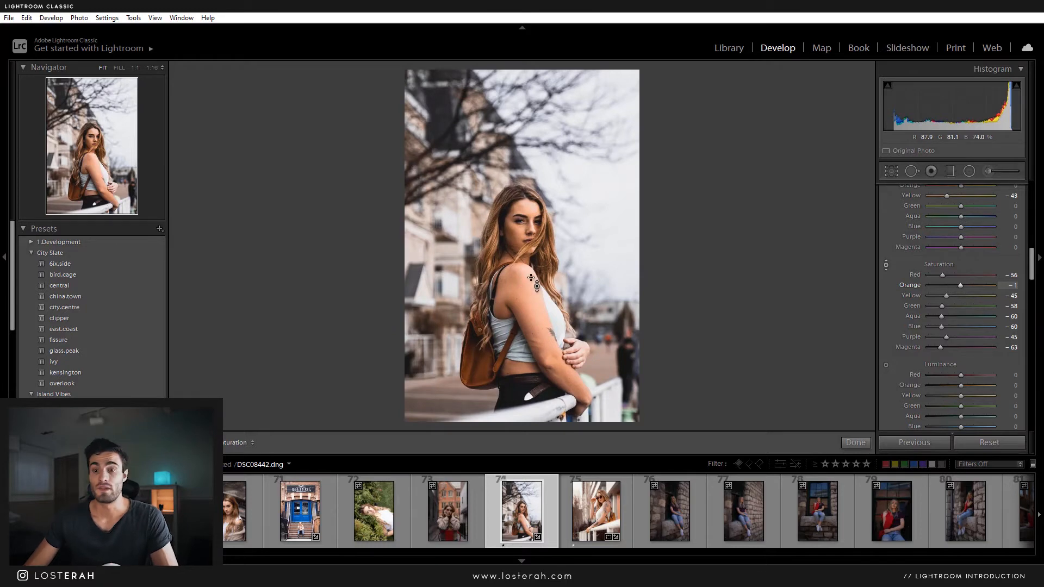
Step: Set the portrait's HSL Luminance to Red -8, Orange -28, Yellow -42, Green -13 and Blue -57
{"action": "scroll", "coordinate": [893, 350], "scroll_direction": "down", "scroll_amount": 3}
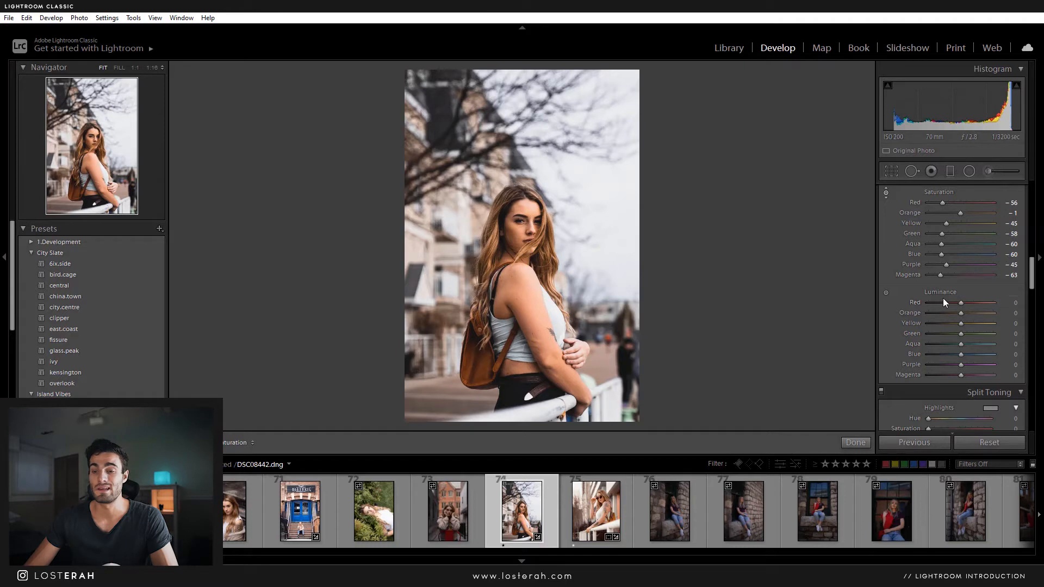
{"action": "left_click_drag", "start_coordinate": [963, 302], "coordinate": [961, 302]}
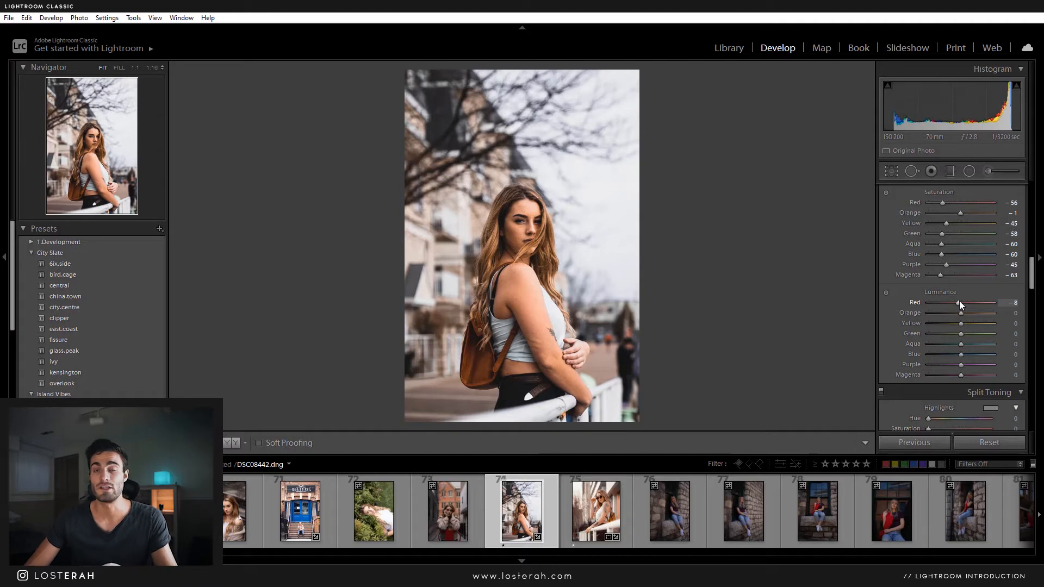
{"action": "left_click_drag", "start_coordinate": [961, 314], "coordinate": [939, 315]}
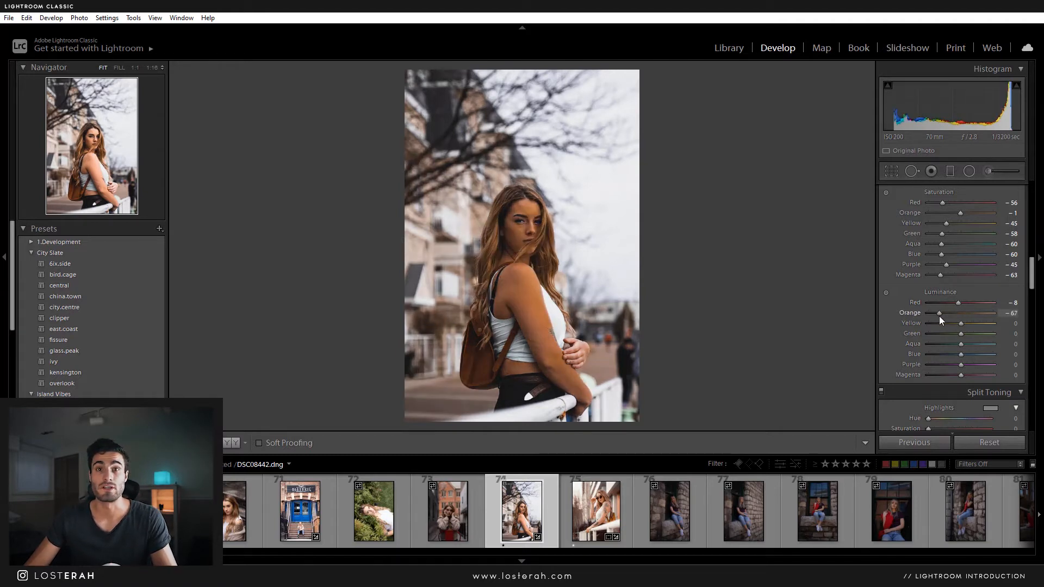
{"action": "mouse_move", "coordinate": [939, 315]}
{"action": "left_mouse_down"}
{"action": "mouse_move", "coordinate": [977, 313]}
{"action": "mouse_move", "coordinate": [951, 312]}
{"action": "left_mouse_up"}
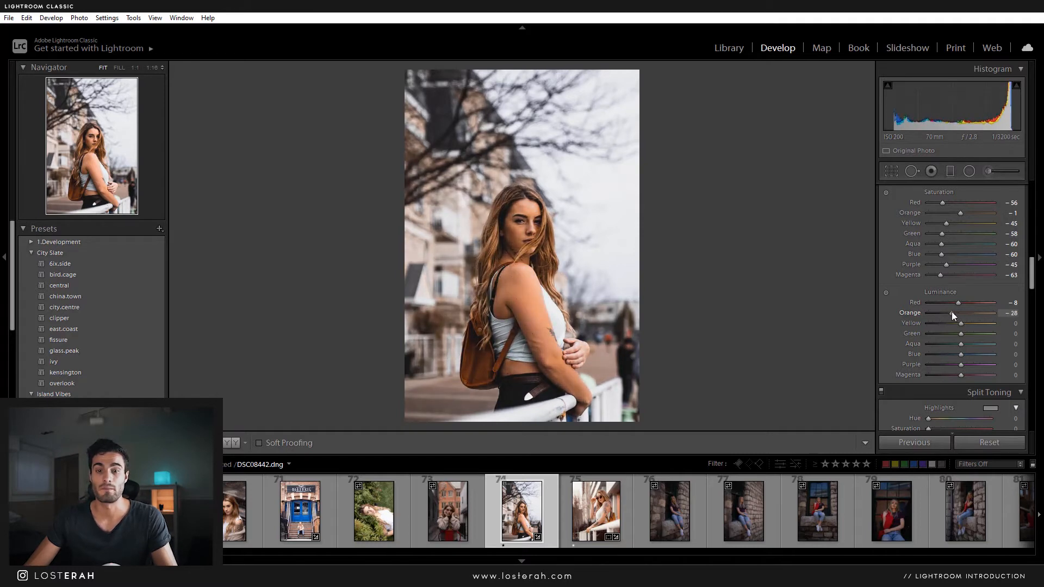
{"action": "mouse_move", "coordinate": [961, 325]}
{"action": "left_mouse_down"}
{"action": "mouse_move", "coordinate": [951, 325]}
{"action": "mouse_move", "coordinate": [957, 334]}
{"action": "left_mouse_up"}
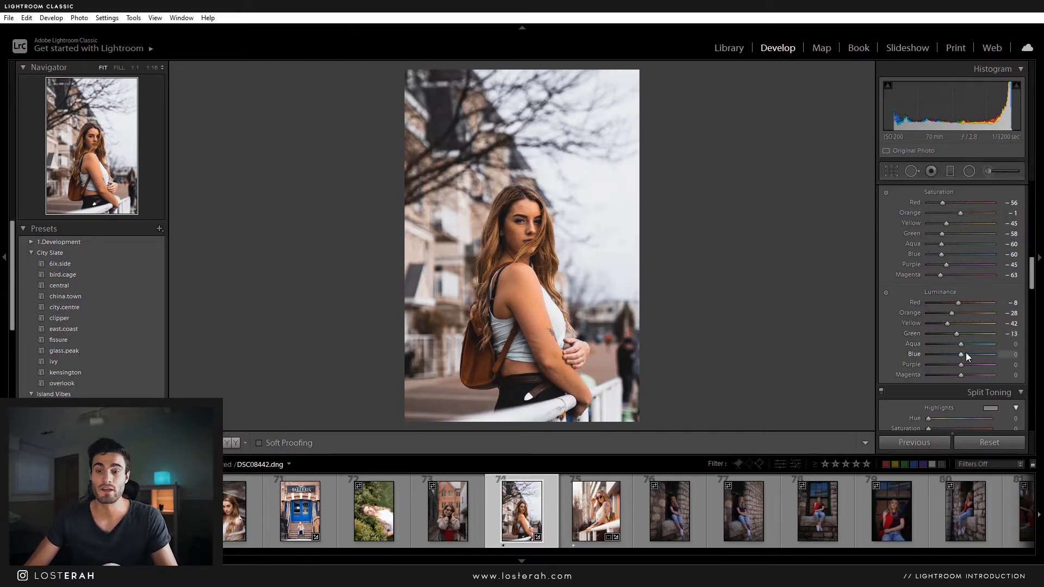
{"action": "left_click_drag", "start_coordinate": [962, 356], "coordinate": [945, 355]}
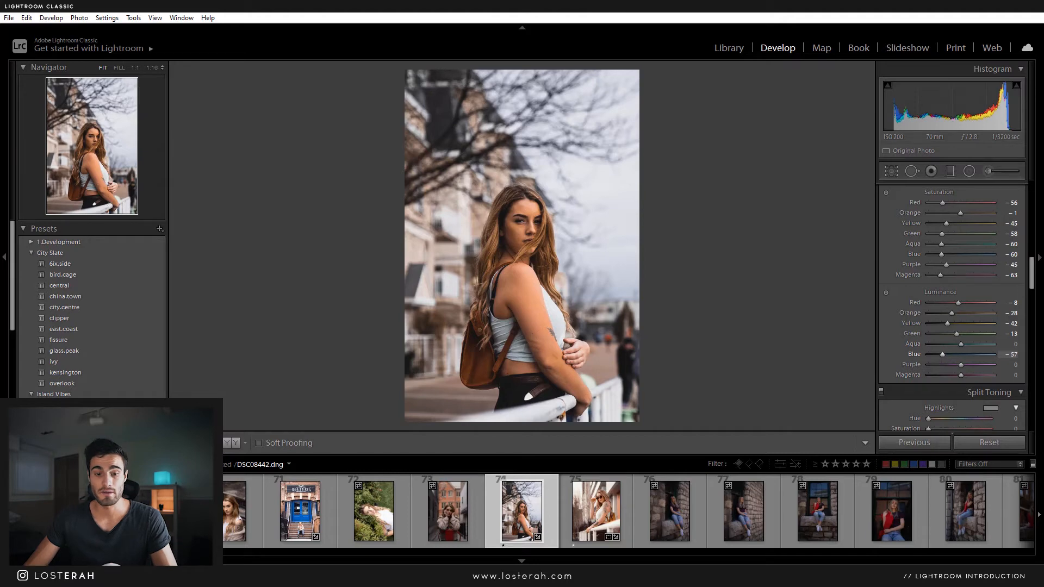
Step: Open _DSC5292.dng of the man above the skyline and set HSL Luminance of Aqua to -72 and Blue to -52
{"action": "scroll", "coordinate": [447, 541], "scroll_direction": "up", "scroll_amount": 10}
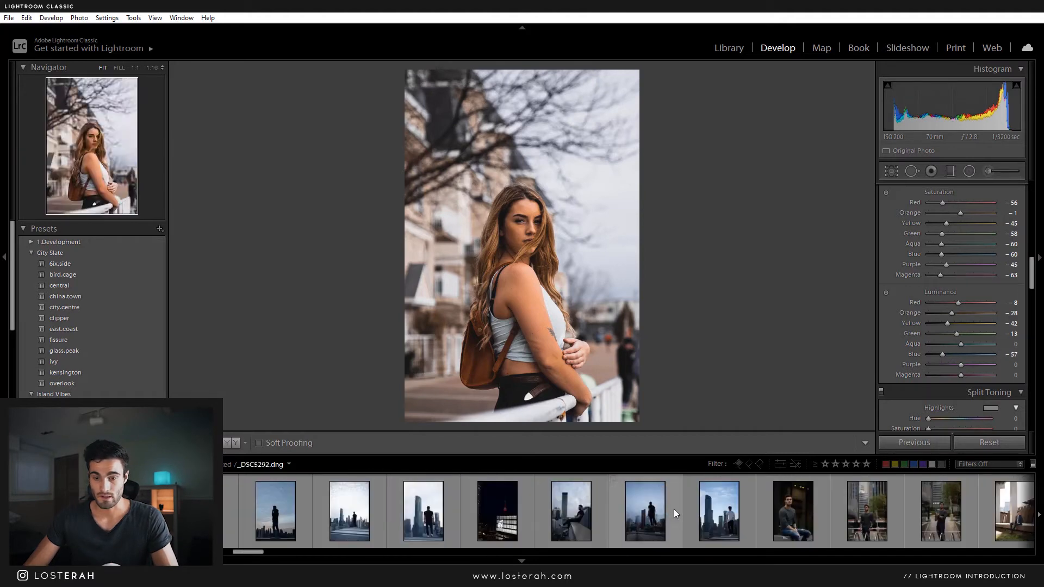
{"action": "left_click", "coordinate": [642, 513]}
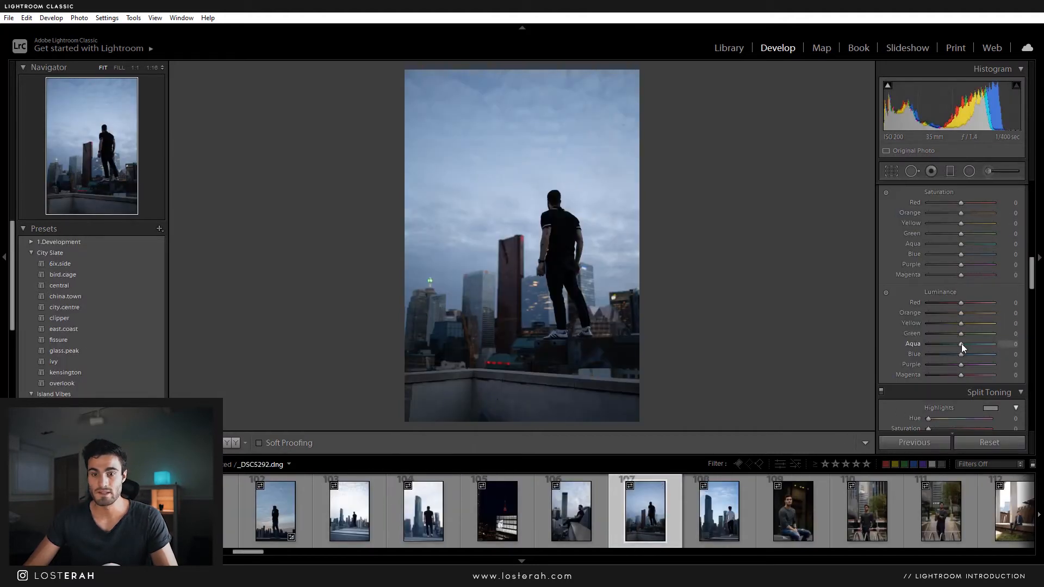
{"action": "mouse_move", "coordinate": [961, 343]}
{"action": "left_mouse_down"}
{"action": "mouse_move", "coordinate": [938, 344]}
{"action": "mouse_move", "coordinate": [960, 353]}
{"action": "mouse_move", "coordinate": [945, 354]}
{"action": "left_mouse_up"}
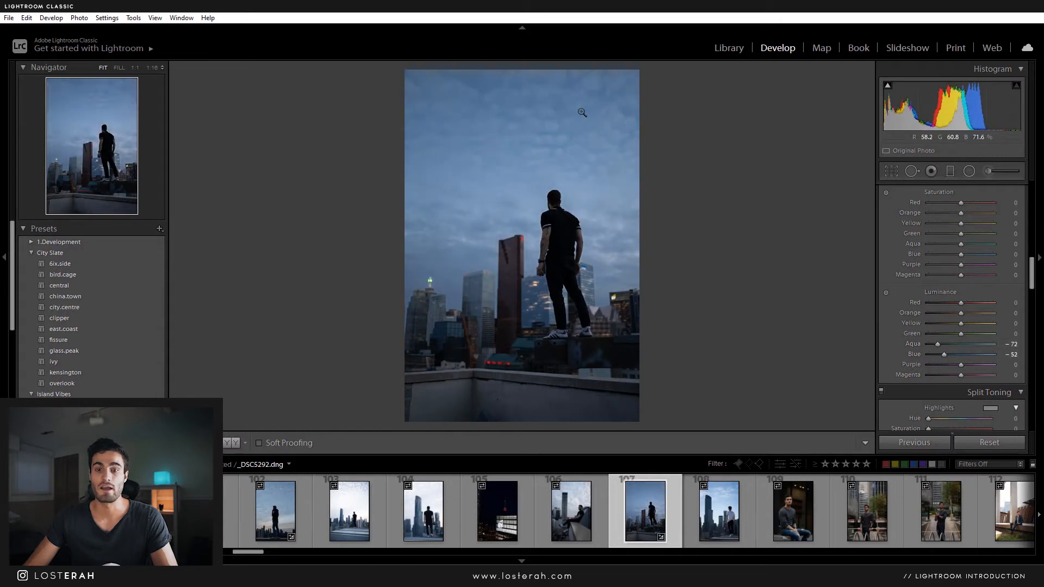
Step: Set Highlights to -68, Shadows to +60 and Exposure to +1.14 on the skyline photo
{"action": "scroll", "coordinate": [936, 223], "scroll_direction": "up", "scroll_amount": 5}
{"action": "scroll", "coordinate": [896, 235], "scroll_direction": "up", "scroll_amount": 5}
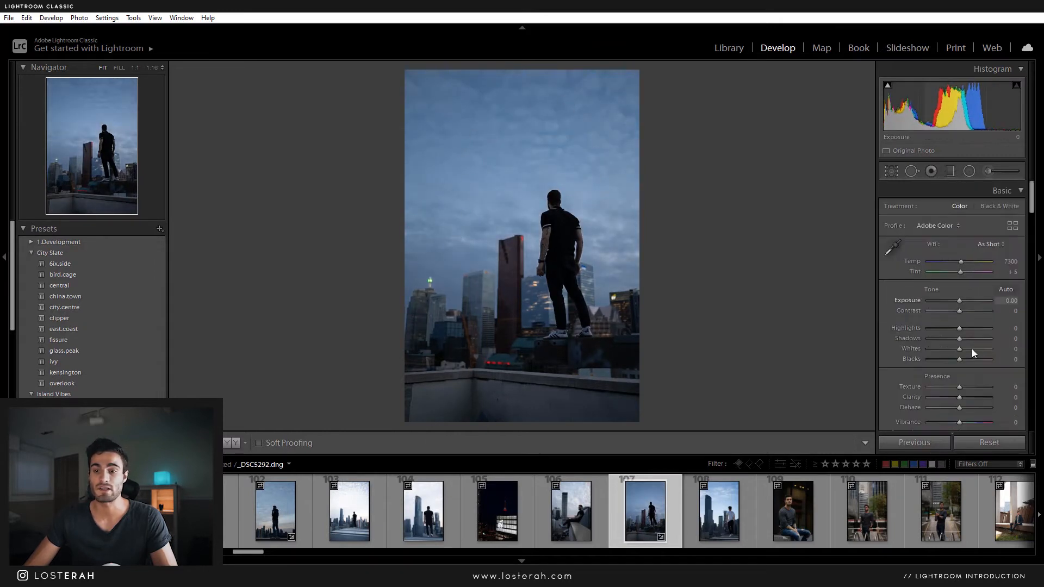
{"action": "left_click_drag", "start_coordinate": [959, 329], "coordinate": [978, 338]}
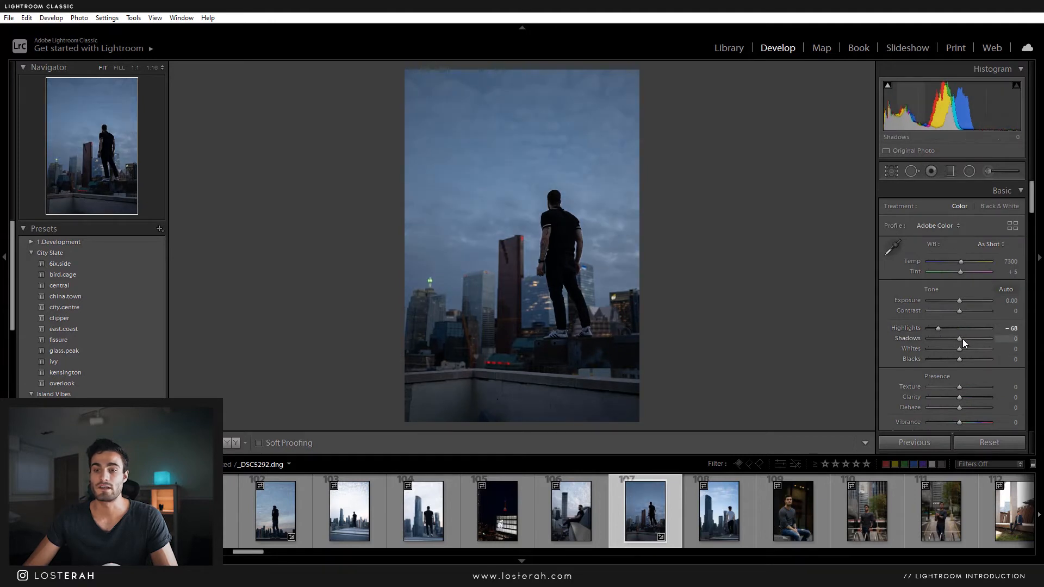
{"action": "left_click_drag", "start_coordinate": [959, 300], "coordinate": [967, 302]}
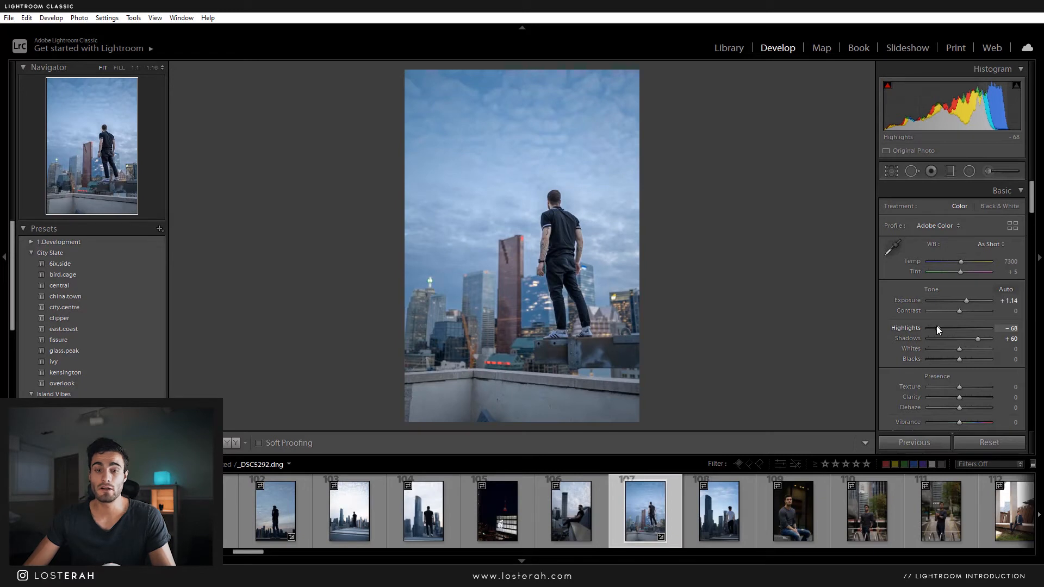
{"action": "scroll", "coordinate": [911, 330], "scroll_direction": "down", "scroll_amount": 10}
{"action": "scroll", "coordinate": [911, 331], "scroll_direction": "down", "scroll_amount": 2}
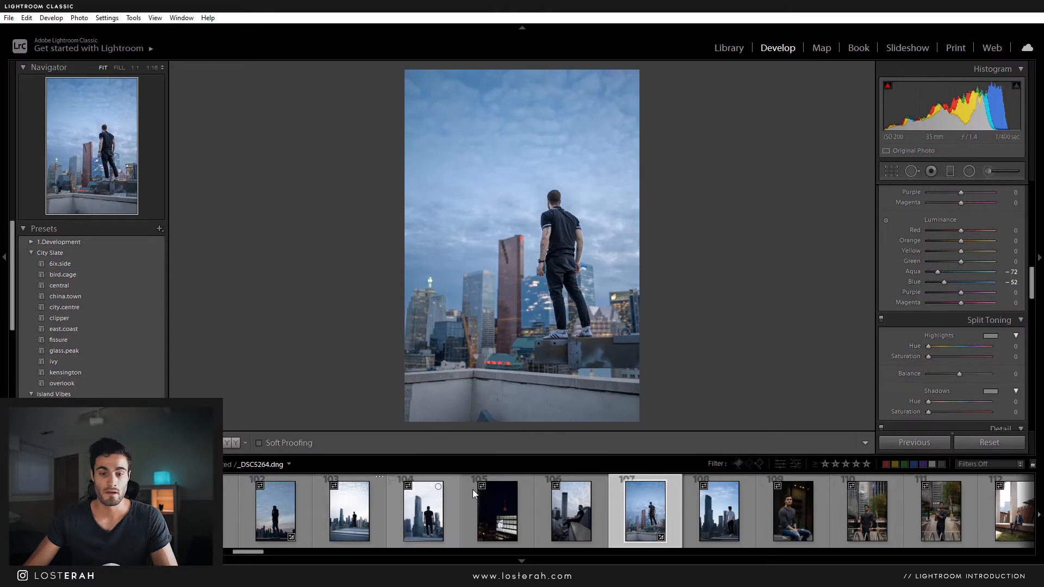
Step: Return to the portrait DSC08442.dng and set its HSL Orange Saturation to -30
{"action": "scroll", "coordinate": [484, 533], "scroll_direction": "up", "scroll_amount": 4}
{"action": "scroll", "coordinate": [484, 533], "scroll_direction": "up", "scroll_amount": 8}
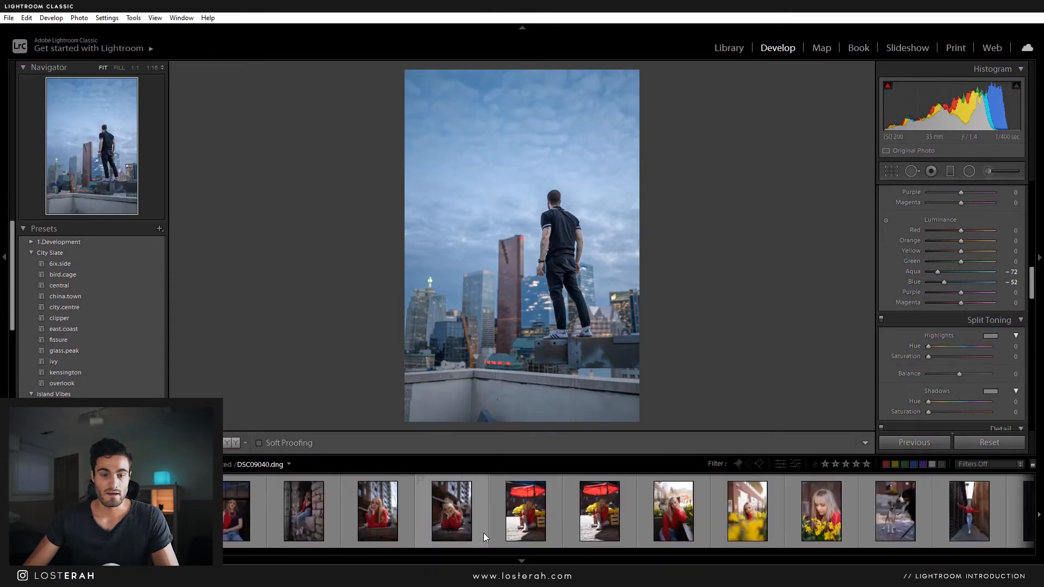
{"action": "left_click", "coordinate": [857, 512]}
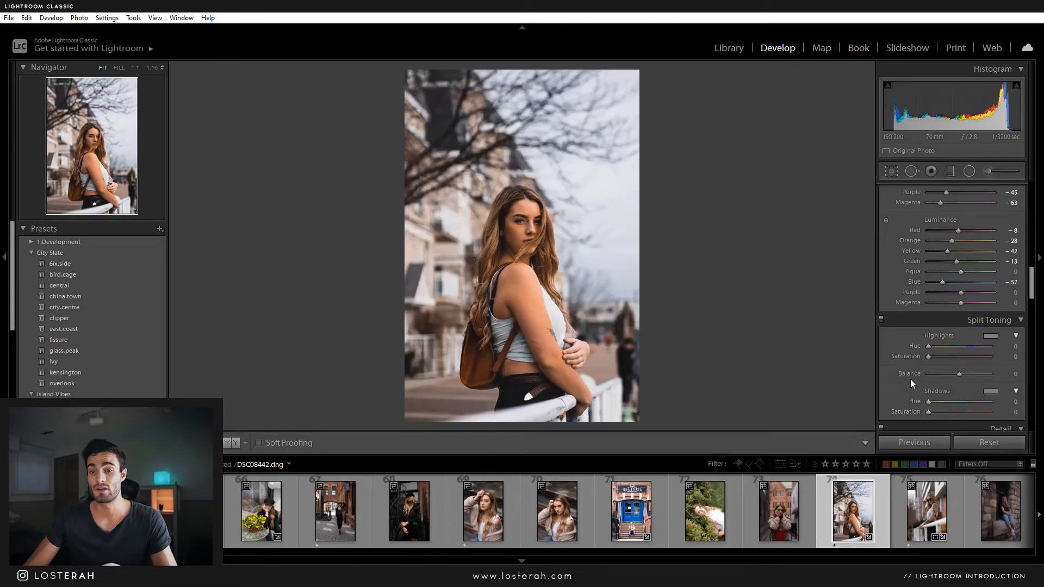
{"action": "scroll", "coordinate": [903, 379], "scroll_direction": "up", "scroll_amount": 3}
{"action": "scroll", "coordinate": [890, 362], "scroll_direction": "down", "scroll_amount": 6}
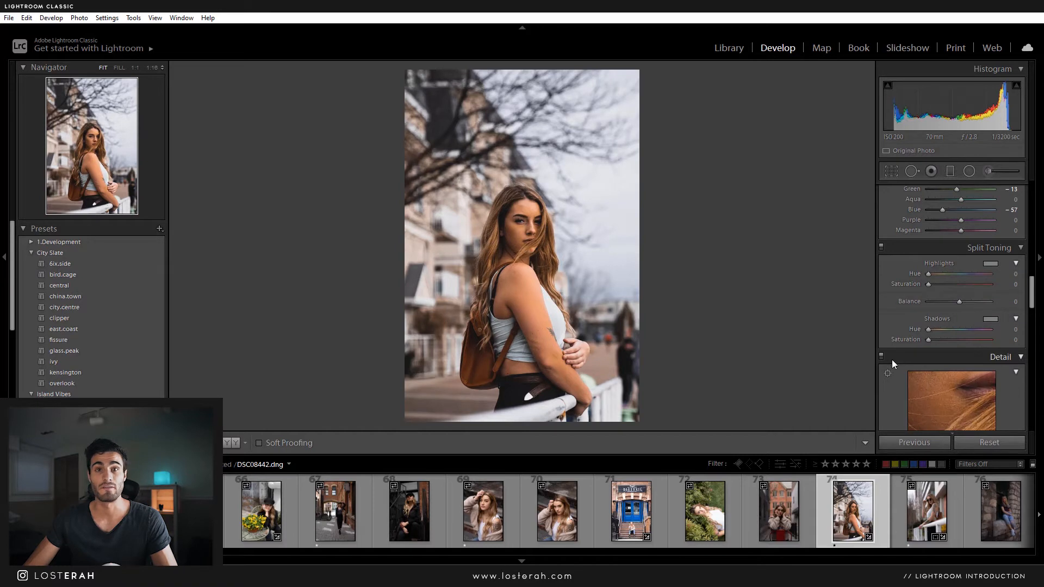
{"action": "scroll", "coordinate": [893, 311], "scroll_direction": "up", "scroll_amount": 3}
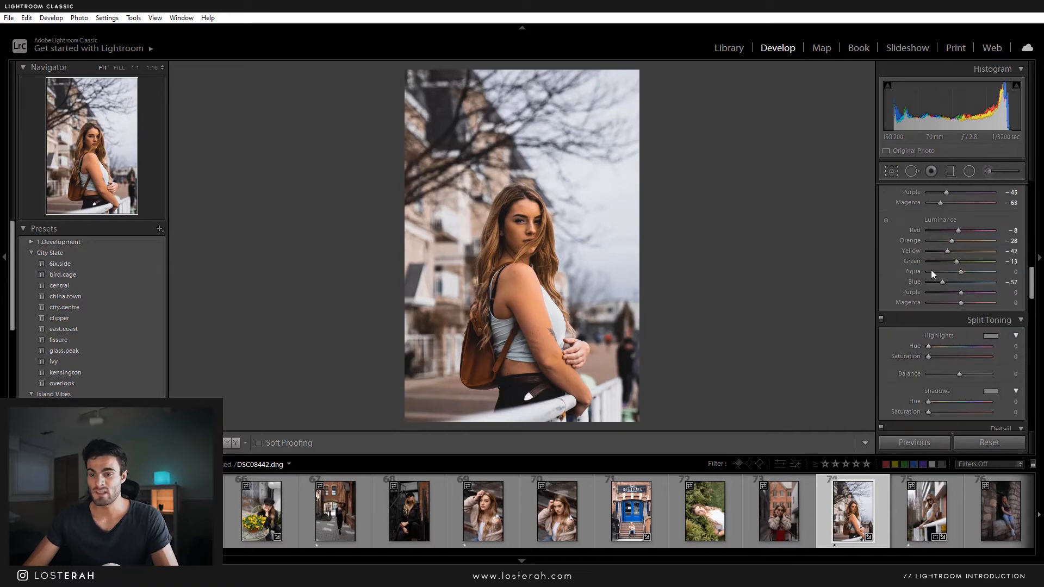
{"action": "scroll", "coordinate": [949, 232], "scroll_direction": "up", "scroll_amount": 3}
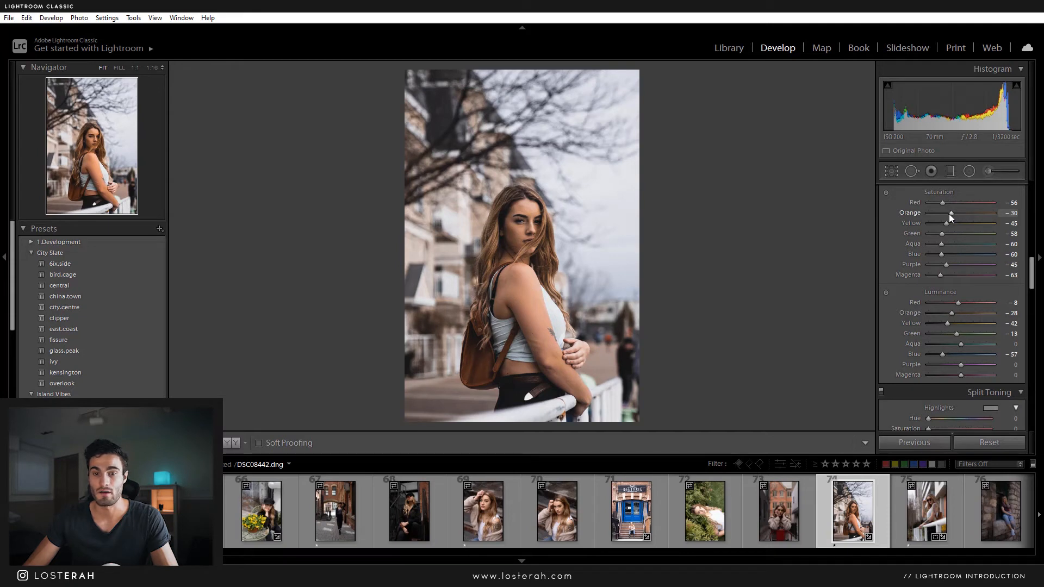
Step: Raise the portrait's Shadows to +65 in the Basic adjustments
{"action": "scroll", "coordinate": [896, 304], "scroll_direction": "up", "scroll_amount": 15}
{"action": "scroll", "coordinate": [896, 304], "scroll_direction": "up", "scroll_amount": 3}
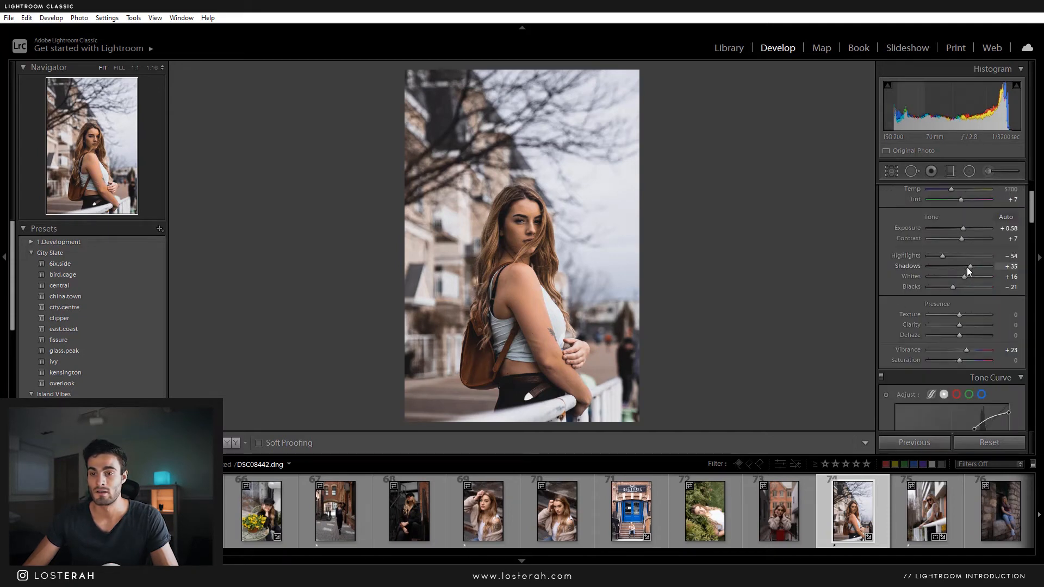
{"action": "left_click_drag", "start_coordinate": [967, 267], "coordinate": [981, 267]}
Step: Split-tone the portrait with Highlights Hue 16, Saturation 9 and Shadows Hue 205, Saturation 17, and toggle the effect off and on
{"action": "scroll", "coordinate": [895, 316], "scroll_direction": "down", "scroll_amount": 14}
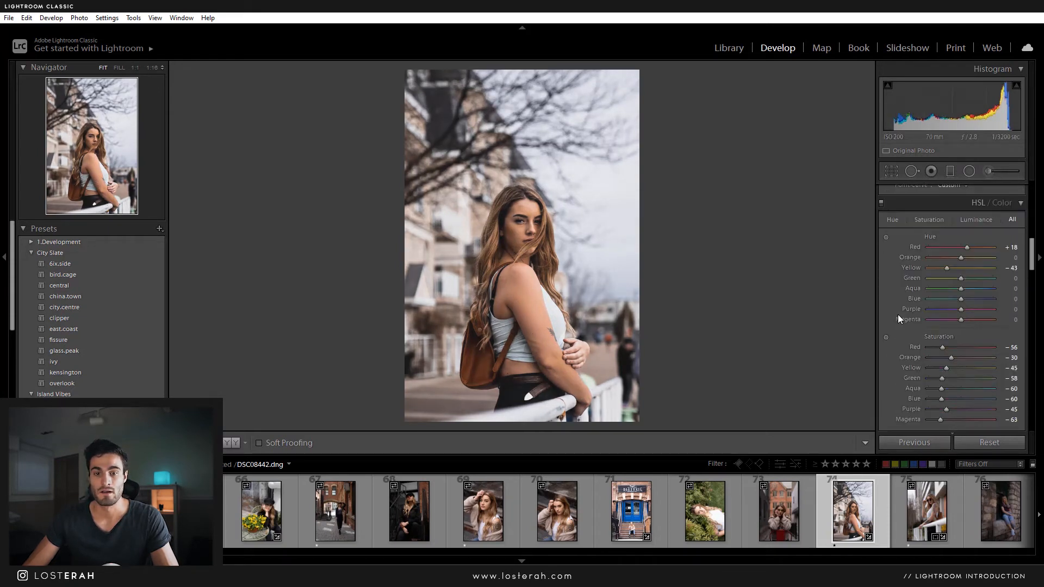
{"action": "scroll", "coordinate": [899, 314], "scroll_direction": "down", "scroll_amount": 12}
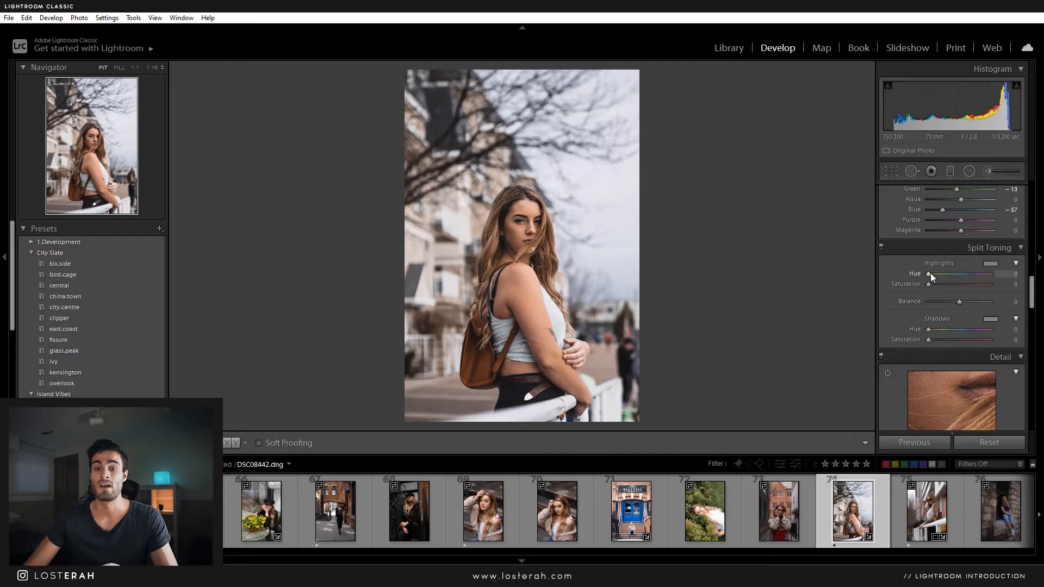
{"action": "left_click_drag", "start_coordinate": [929, 272], "coordinate": [935, 285]}
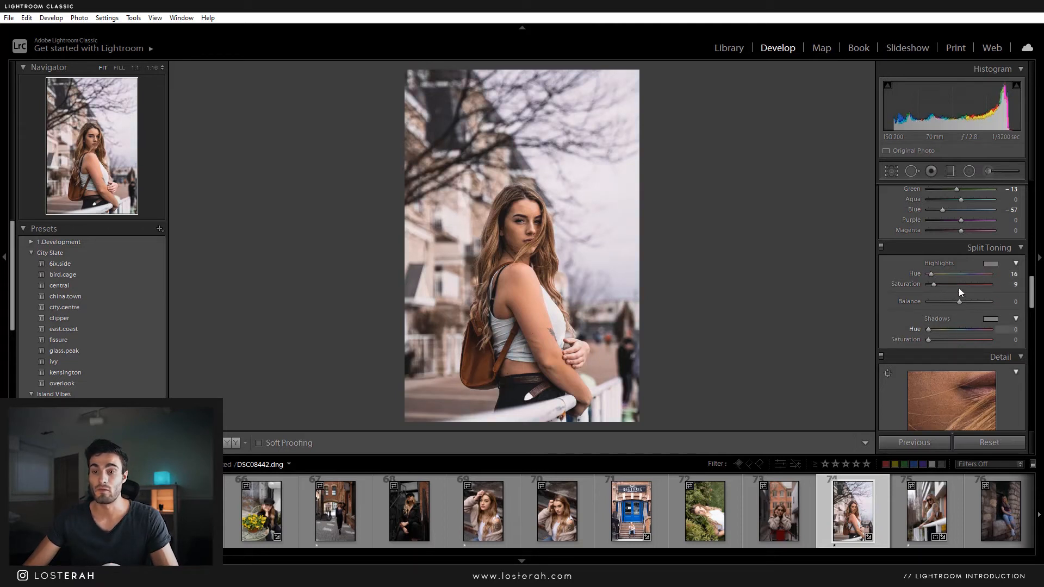
{"action": "mouse_move", "coordinate": [929, 329]}
{"action": "left_mouse_down"}
{"action": "mouse_move", "coordinate": [965, 328]}
{"action": "mouse_move", "coordinate": [940, 341]}
{"action": "left_mouse_up"}
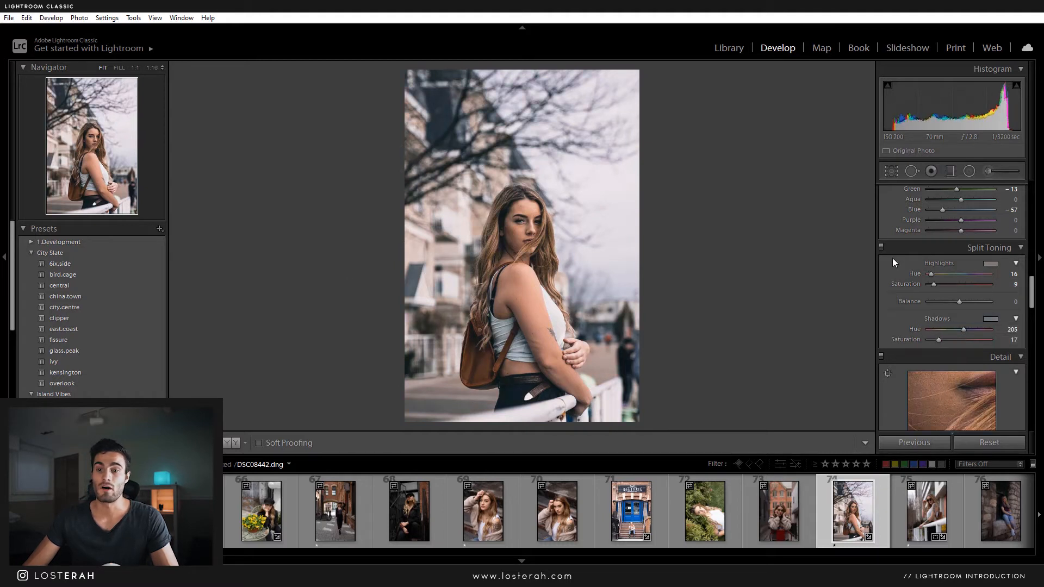
{"action": "left_click", "coordinate": [881, 248]}
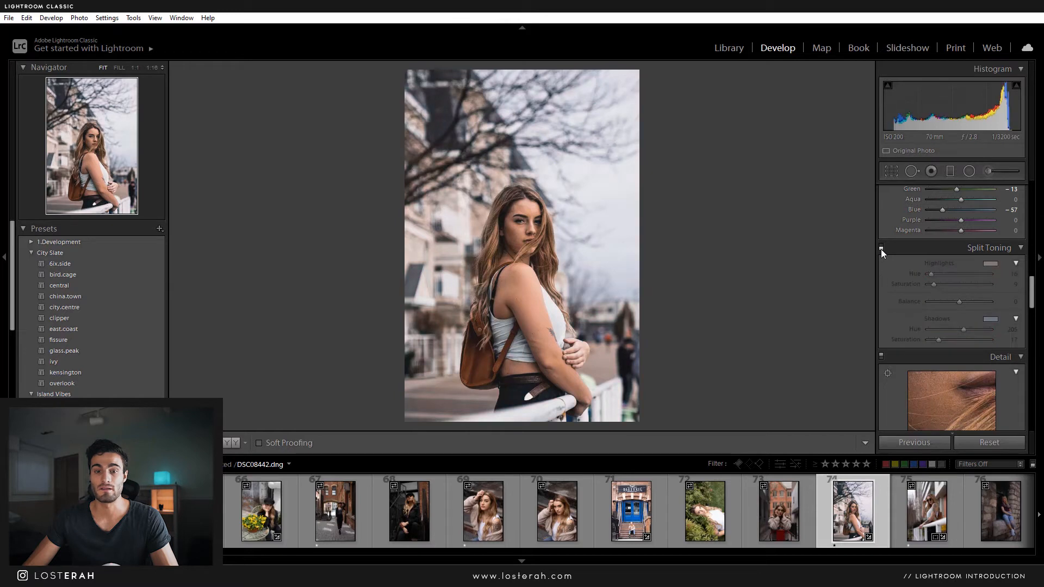
{"action": "left_click", "coordinate": [882, 247]}
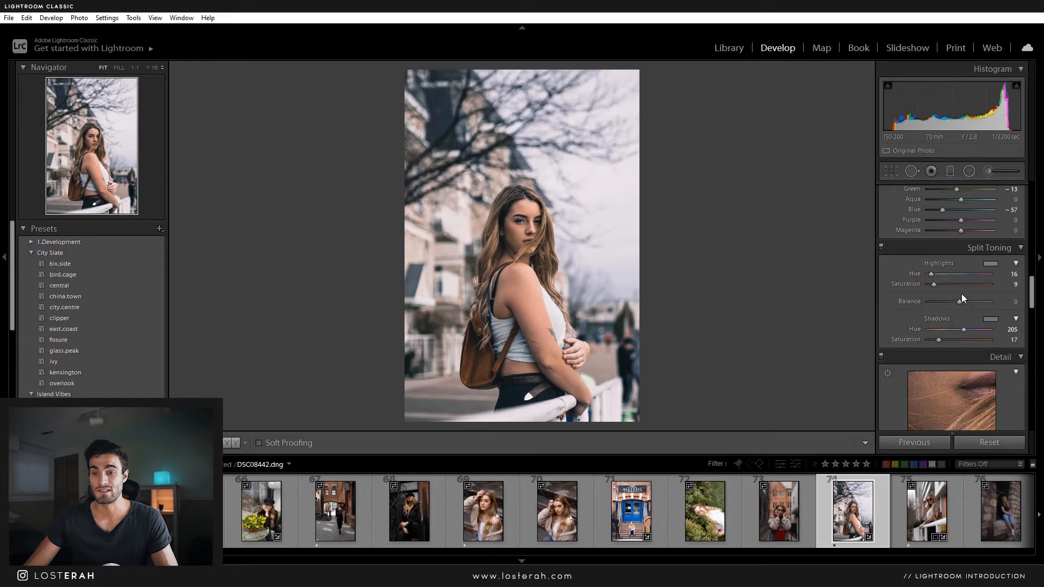
Step: Try a Split Toning Balance of -56, undo it, and set Highlights Saturation to 11 and Shadows Saturation to 10
{"action": "mouse_move", "coordinate": [960, 301]}
{"action": "left_mouse_down"}
{"action": "mouse_move", "coordinate": [981, 304]}
{"action": "mouse_move", "coordinate": [942, 302]}
{"action": "left_mouse_up"}
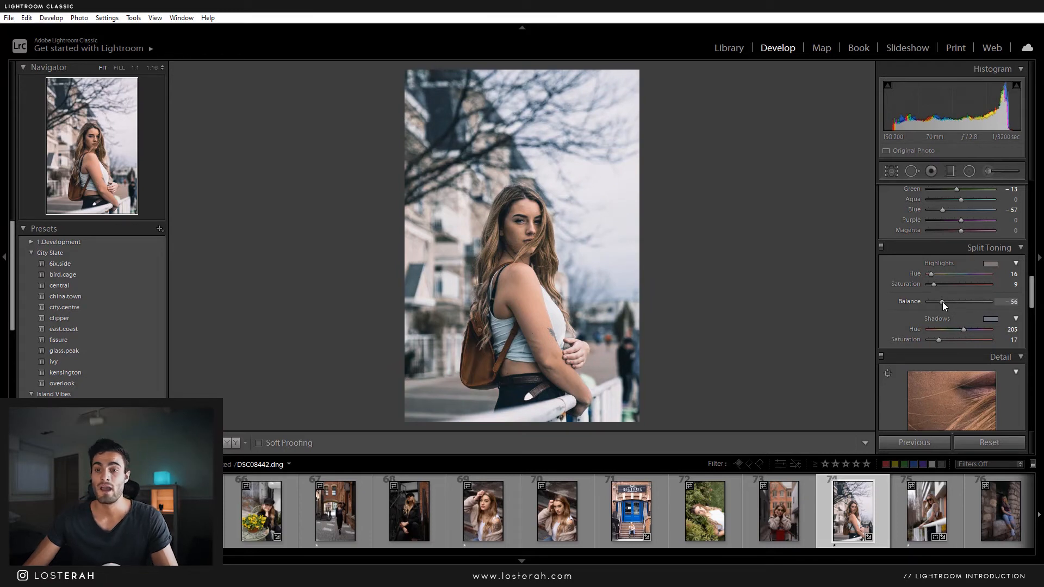
{"action": "key", "text": "ctrl+z"}
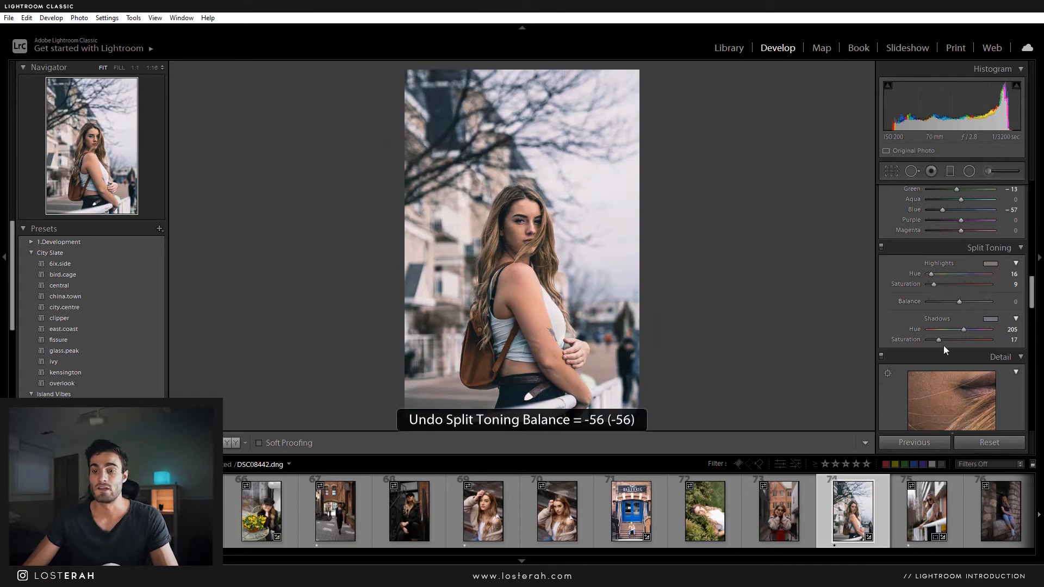
{"action": "mouse_move", "coordinate": [935, 285]}
{"action": "left_mouse_down"}
{"action": "mouse_move", "coordinate": [968, 283]}
{"action": "mouse_move", "coordinate": [935, 285]}
{"action": "left_mouse_up"}
{"action": "left_click_drag", "start_coordinate": [939, 339], "coordinate": [937, 335]}
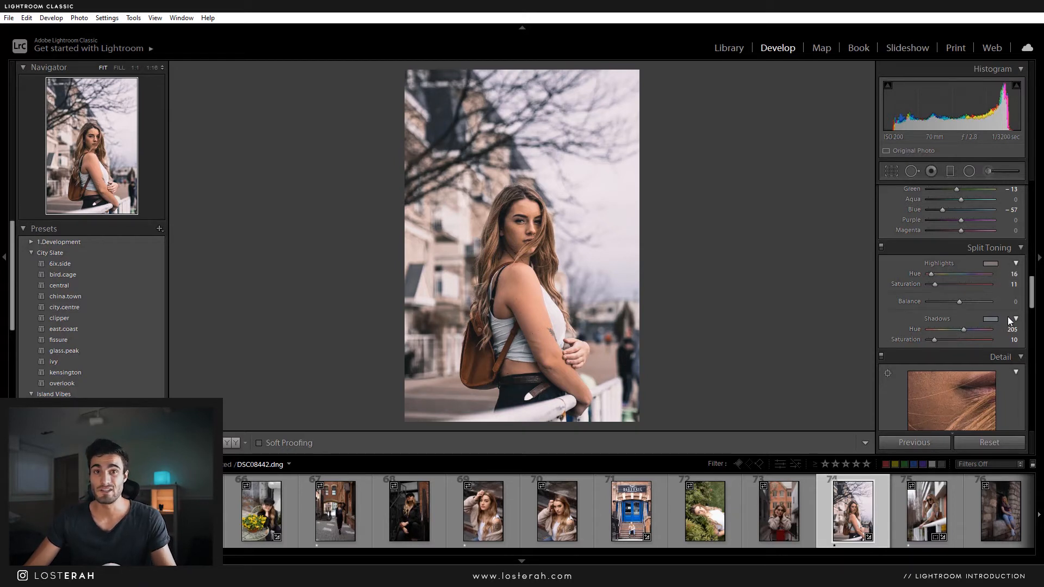
Step: Sharpen the portrait with an Amount of 59 and raise the sharpening Masking
{"action": "scroll", "coordinate": [897, 320], "scroll_direction": "down", "scroll_amount": 2}
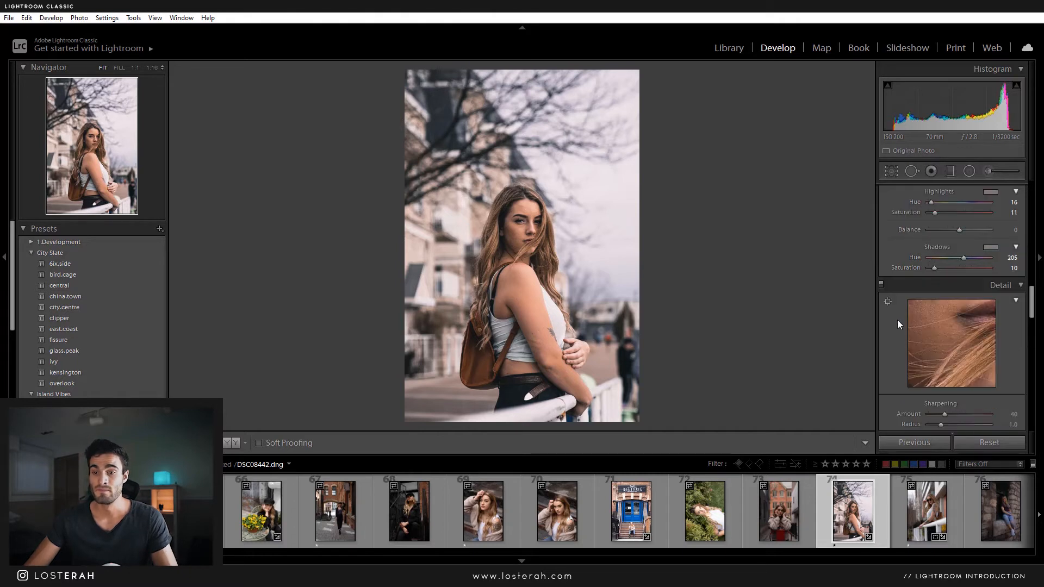
{"action": "scroll", "coordinate": [895, 322], "scroll_direction": "down", "scroll_amount": 3}
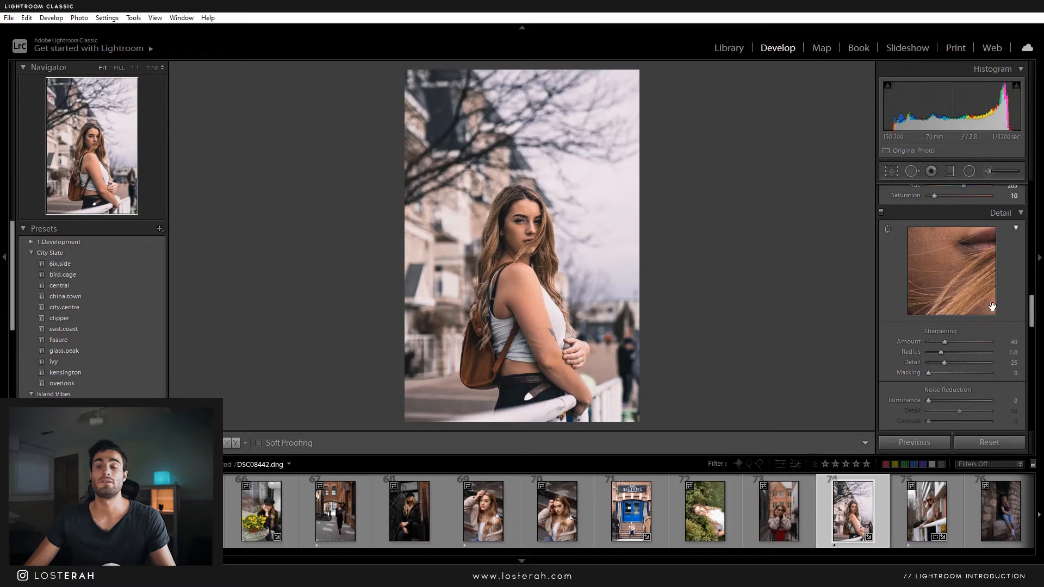
{"action": "scroll", "coordinate": [899, 333], "scroll_direction": "down", "scroll_amount": 2}
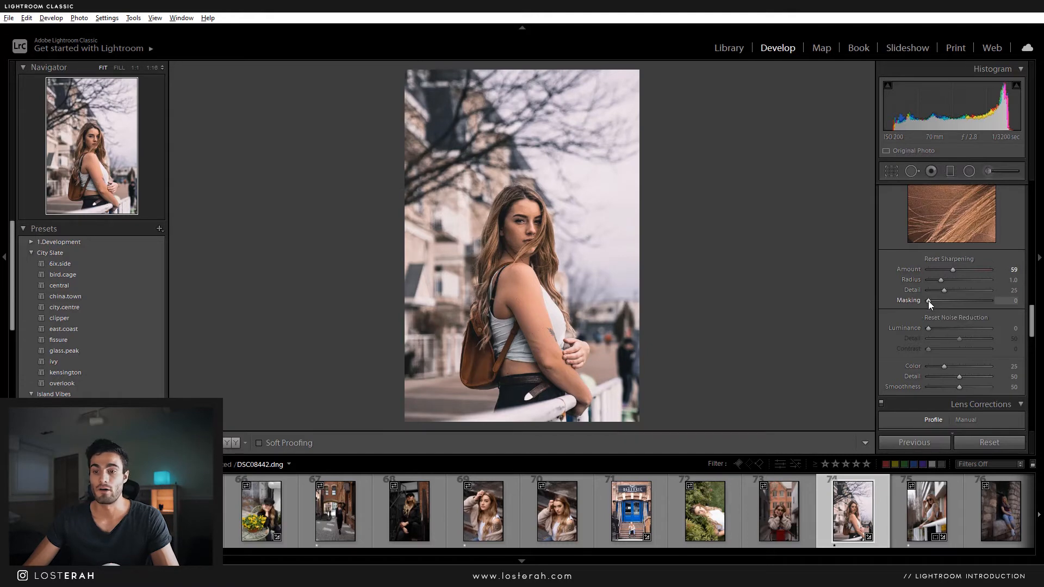
{"action": "left_click_drag", "start_coordinate": [929, 302], "coordinate": [962, 301]}
{"action": "scroll", "coordinate": [892, 315], "scroll_direction": "up", "scroll_amount": 10}
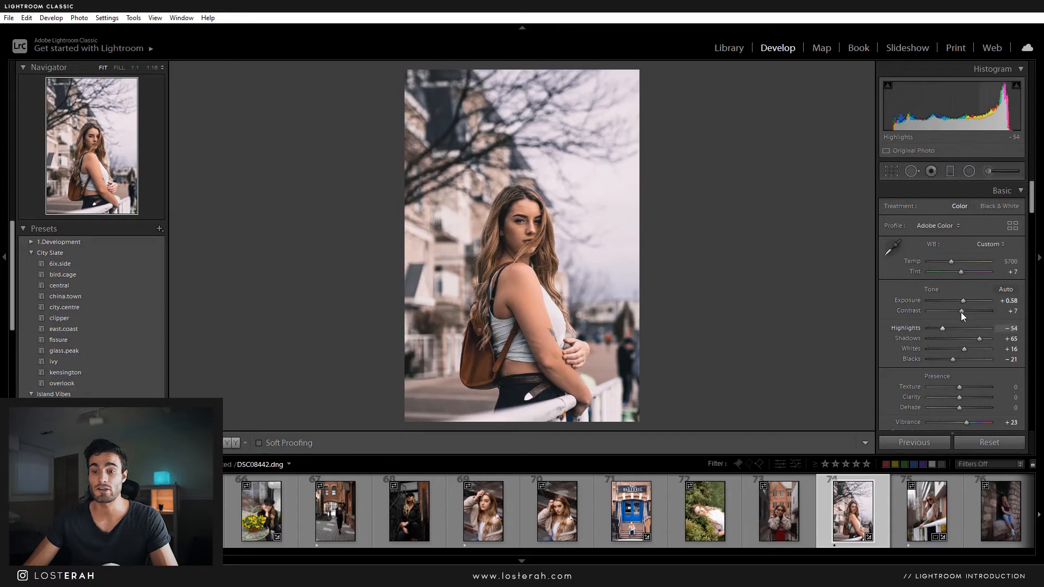
Step: Preview the portrait's Highlights clipping and raise the tone curve's white point to an output of 255
{"action": "key", "text": "alt"}
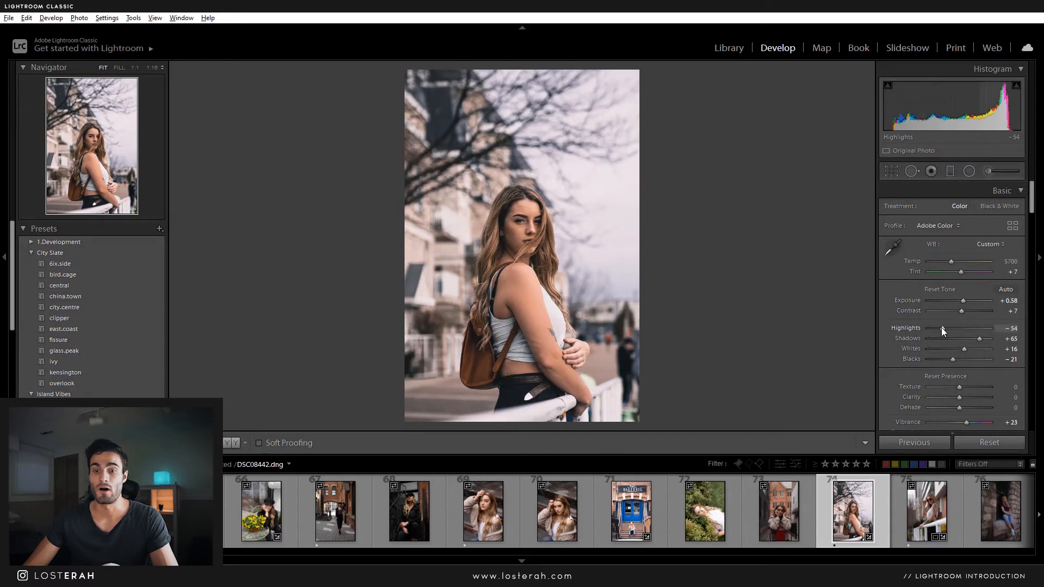
{"action": "left_click_drag", "start_coordinate": [942, 328], "coordinate": [946, 325]}
{"action": "scroll", "coordinate": [883, 338], "scroll_direction": "down", "scroll_amount": 4}
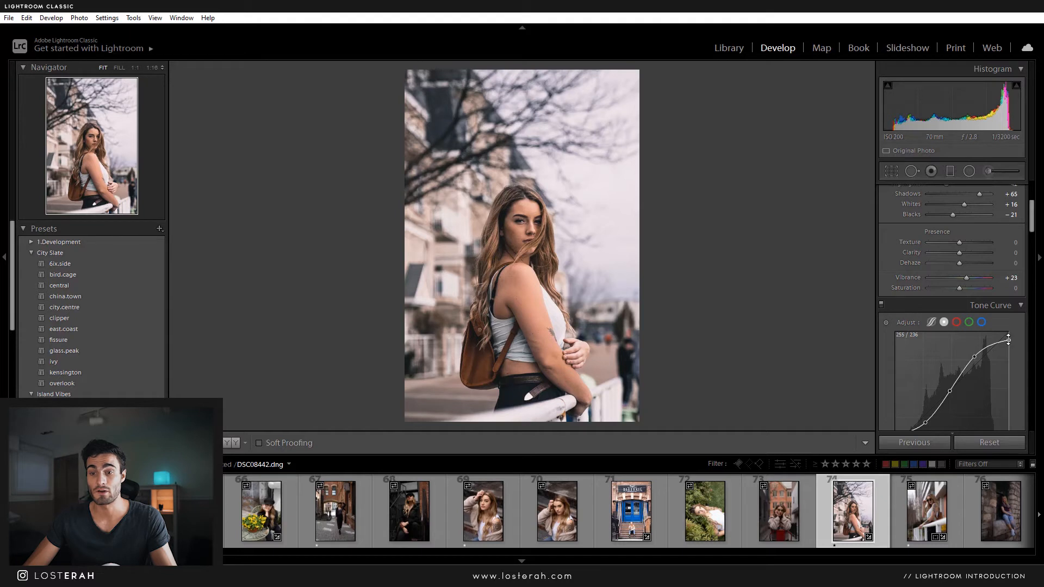
{"action": "left_click_drag", "start_coordinate": [1009, 340], "coordinate": [1009, 331]}
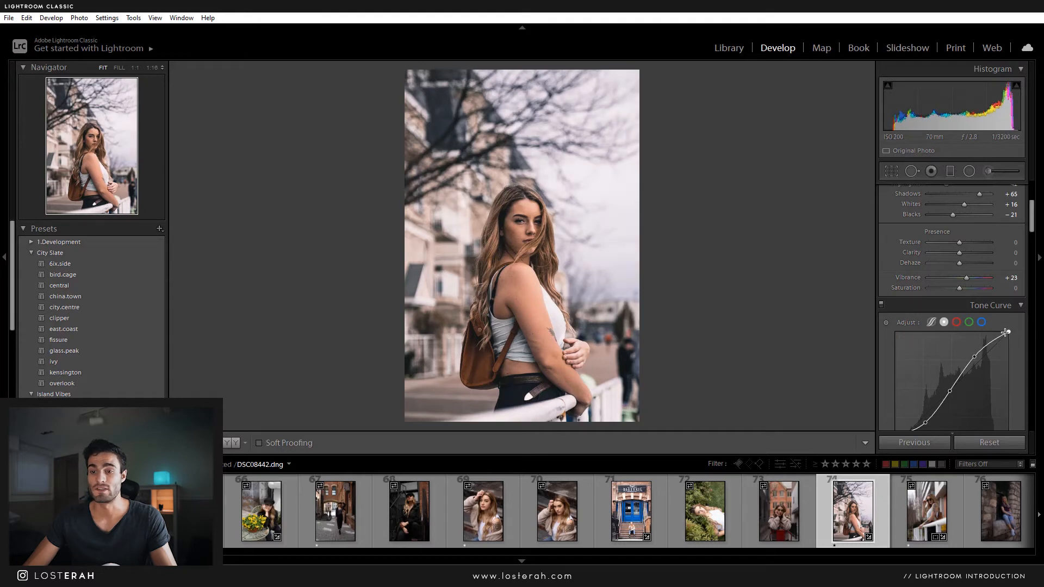
Step: Try Highlights at +67 and Exposure at +2.46 with the clipping preview, and undo both changes
{"action": "scroll", "coordinate": [948, 335], "scroll_direction": "up", "scroll_amount": 3}
{"action": "left_click_drag", "start_coordinate": [947, 325], "coordinate": [976, 301]}
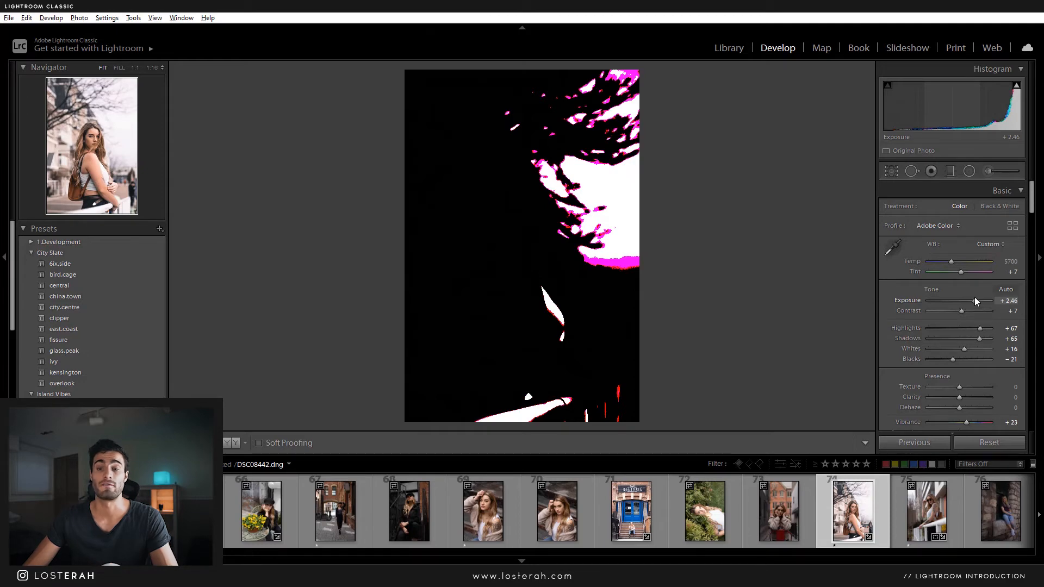
{"action": "left_click_drag", "start_coordinate": [975, 297], "coordinate": [974, 297]}
{"action": "key", "text": "ctrl+z"}
{"action": "key", "text": "ctrl+z"}
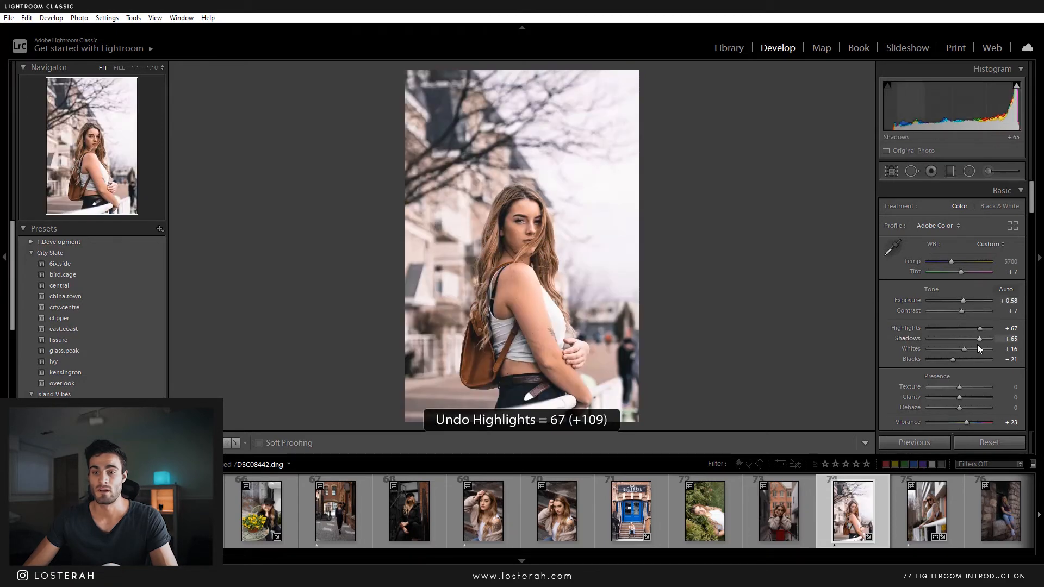
Step: Lower the tone curve's white point to an output of 236
{"action": "scroll", "coordinate": [903, 362], "scroll_direction": "down", "scroll_amount": 5}
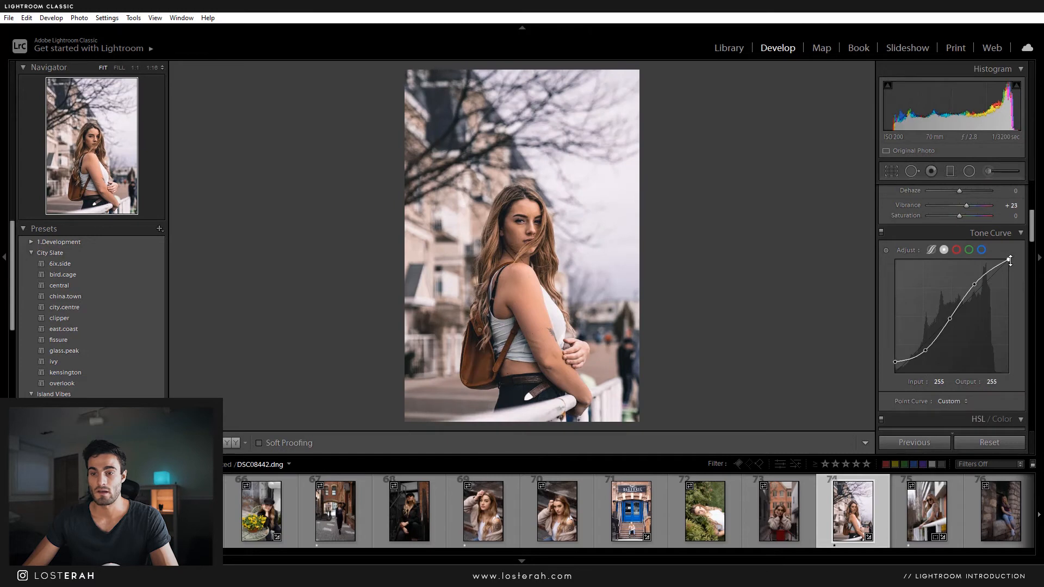
{"action": "left_click_drag", "start_coordinate": [1010, 260], "coordinate": [1010, 269]}
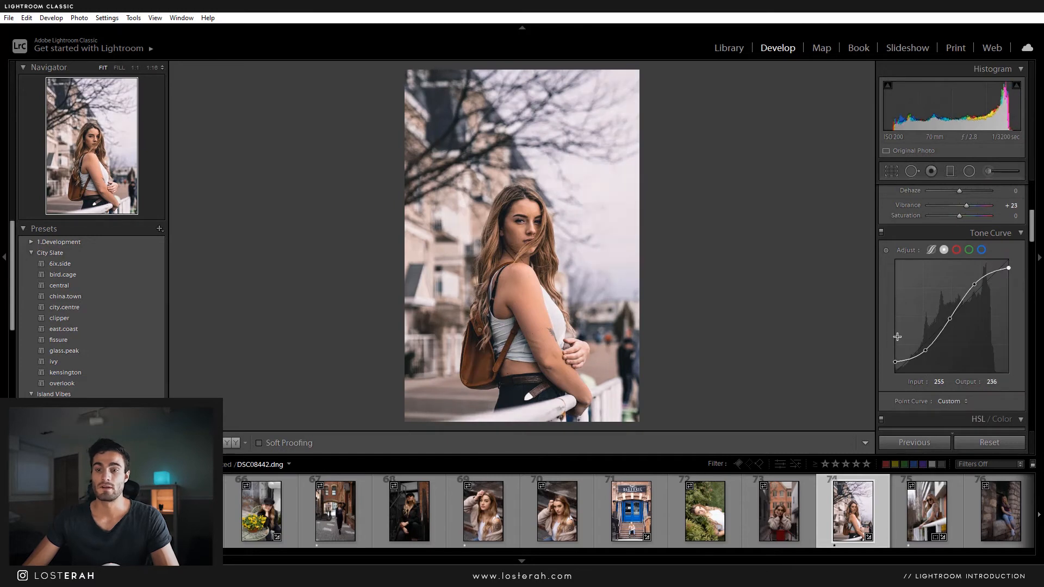
Step: Try a Luminance noise reduction of 12 on the portrait and return it to 0
{"action": "scroll", "coordinate": [897, 337], "scroll_direction": "down", "scroll_amount": 10}
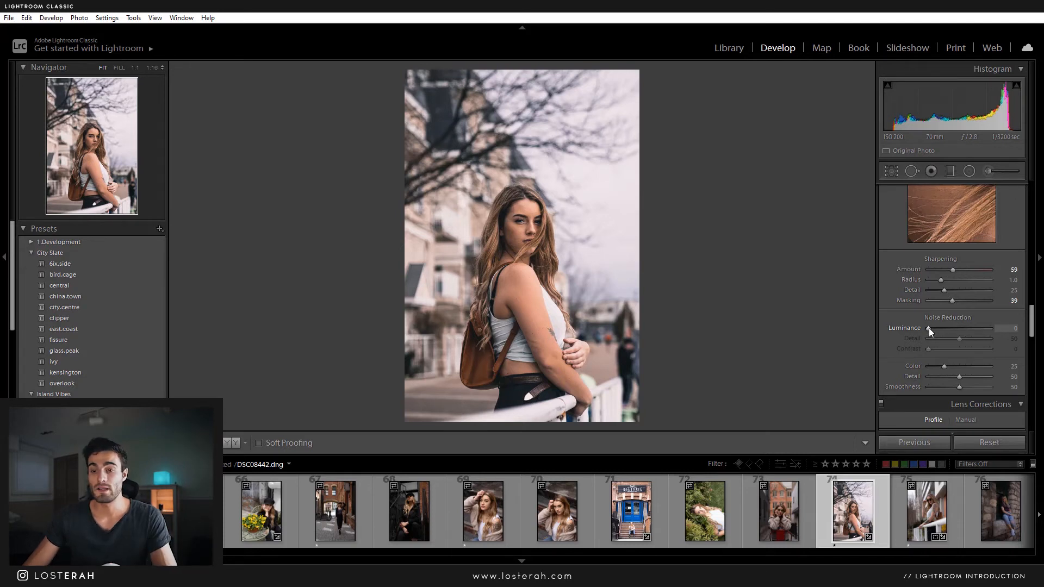
{"action": "left_click_drag", "start_coordinate": [930, 328], "coordinate": [937, 328]}
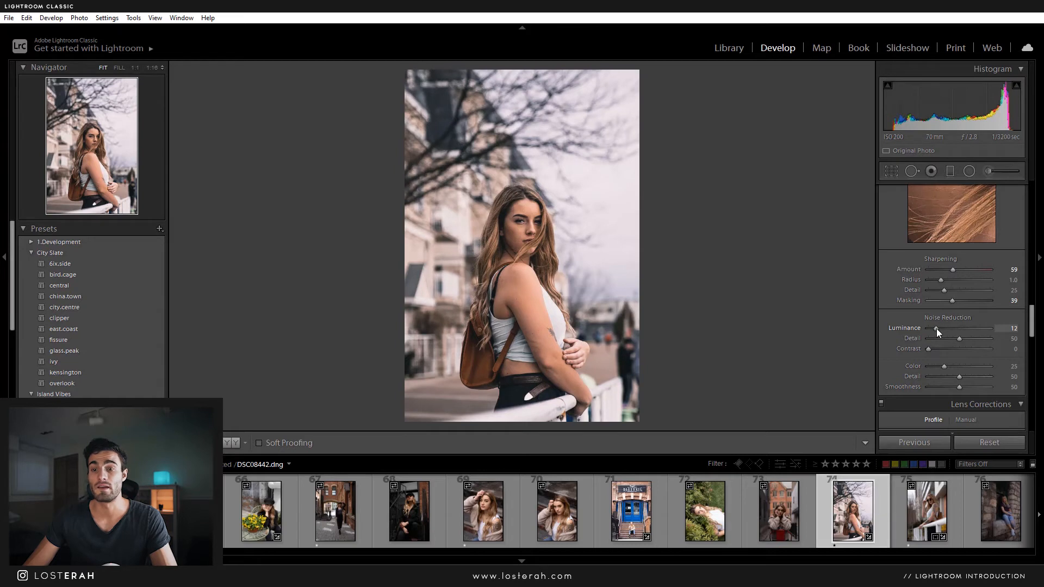
{"action": "left_click_drag", "start_coordinate": [935, 328], "coordinate": [925, 329]}
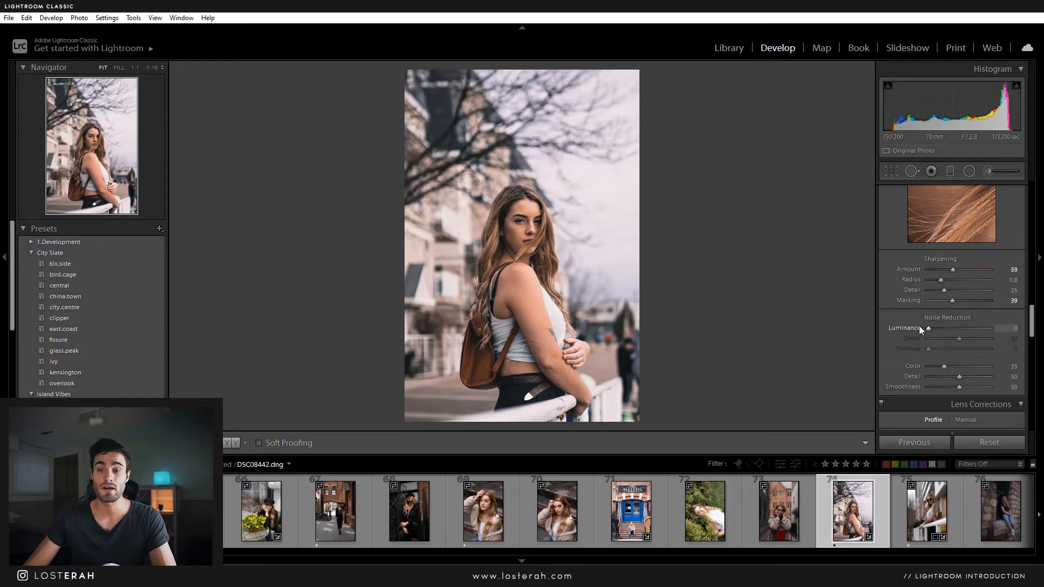
Step: Enable Remove Chromatic Aberration for the portrait and inspect the arm and hand at 1:1
{"action": "scroll", "coordinate": [897, 343], "scroll_direction": "down", "scroll_amount": 3}
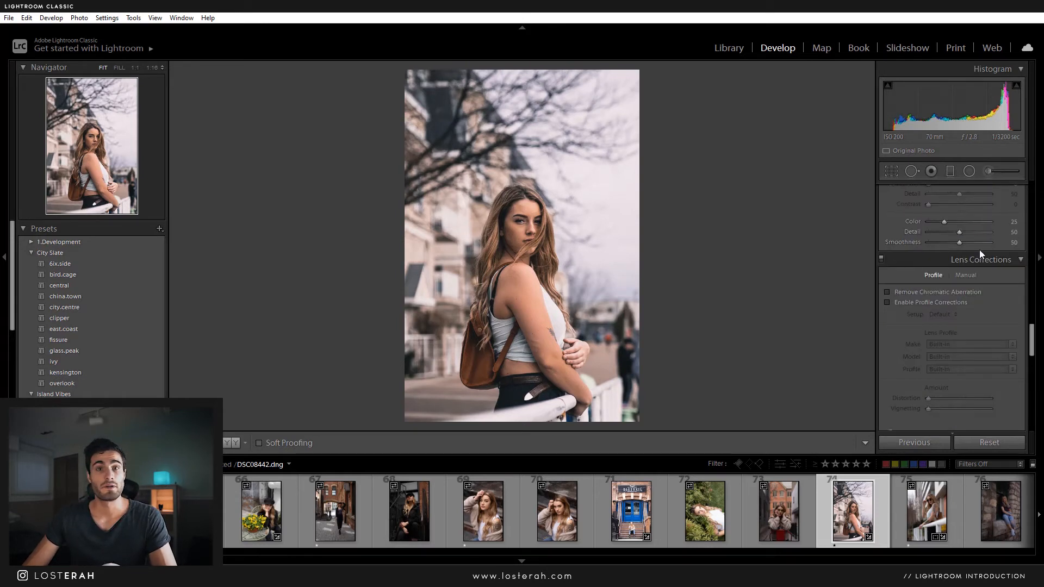
{"action": "left_click", "coordinate": [888, 292]}
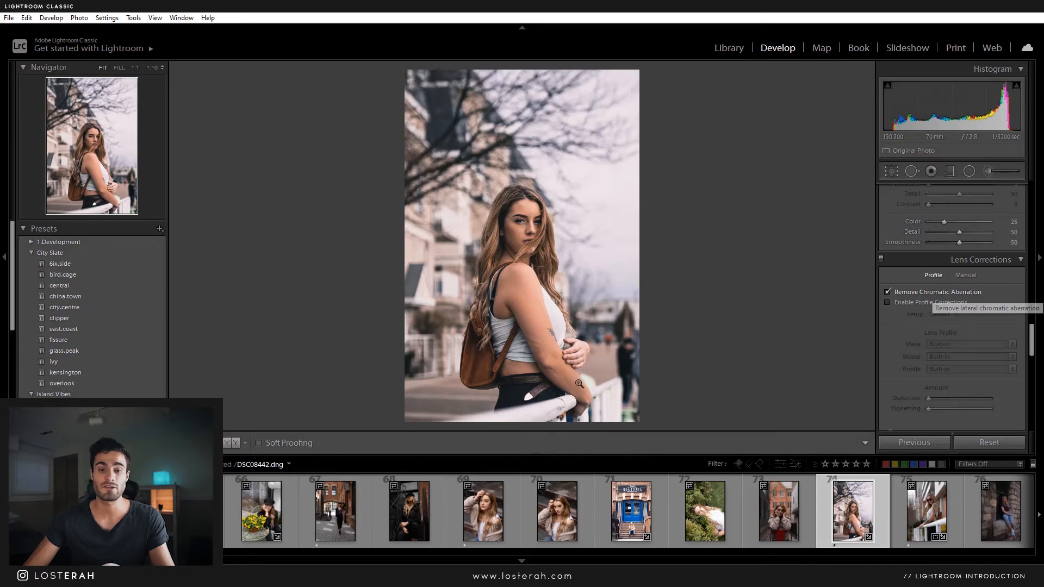
{"action": "left_click", "coordinate": [560, 356]}
{"action": "left_click_drag", "start_coordinate": [669, 325], "coordinate": [643, 261]}
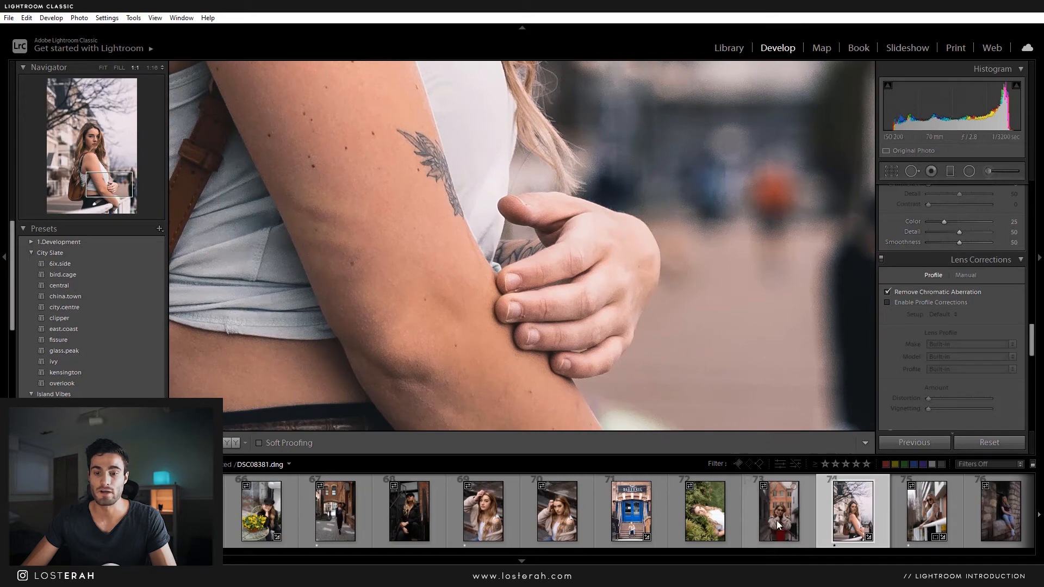
Step: Examine the white clothing edges in portraits DSC08254 and DSC08334 at 1:1 for color fringing
{"action": "left_click", "coordinate": [488, 516]}
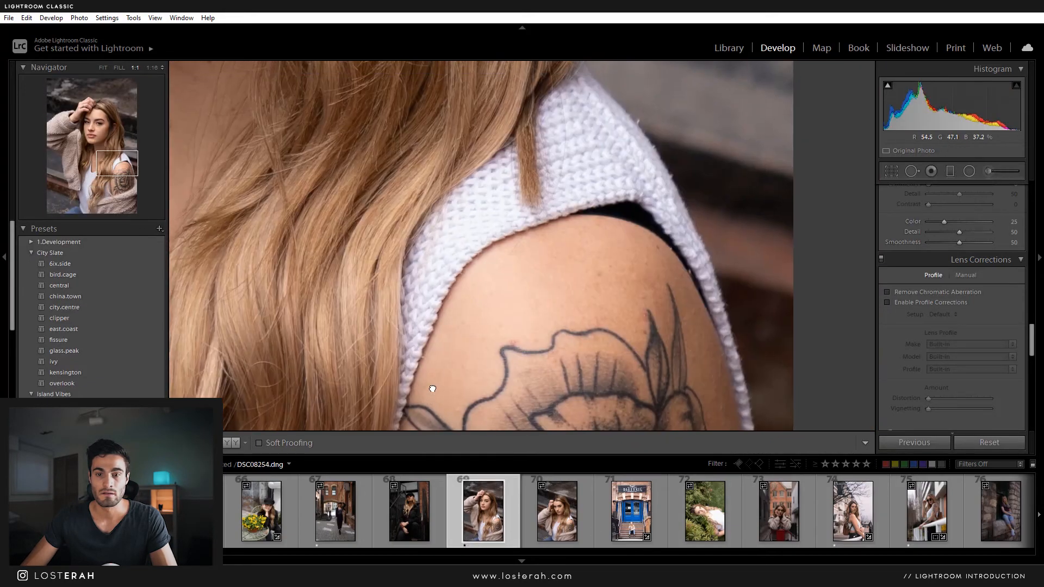
{"action": "left_click_drag", "start_coordinate": [432, 388], "coordinate": [485, 166]}
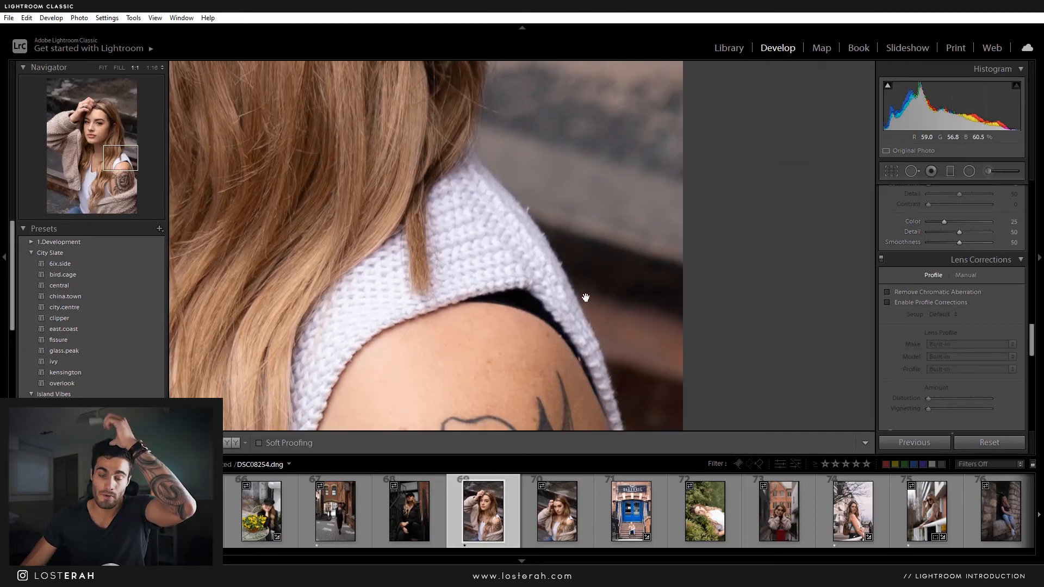
{"action": "left_click", "coordinate": [711, 515]}
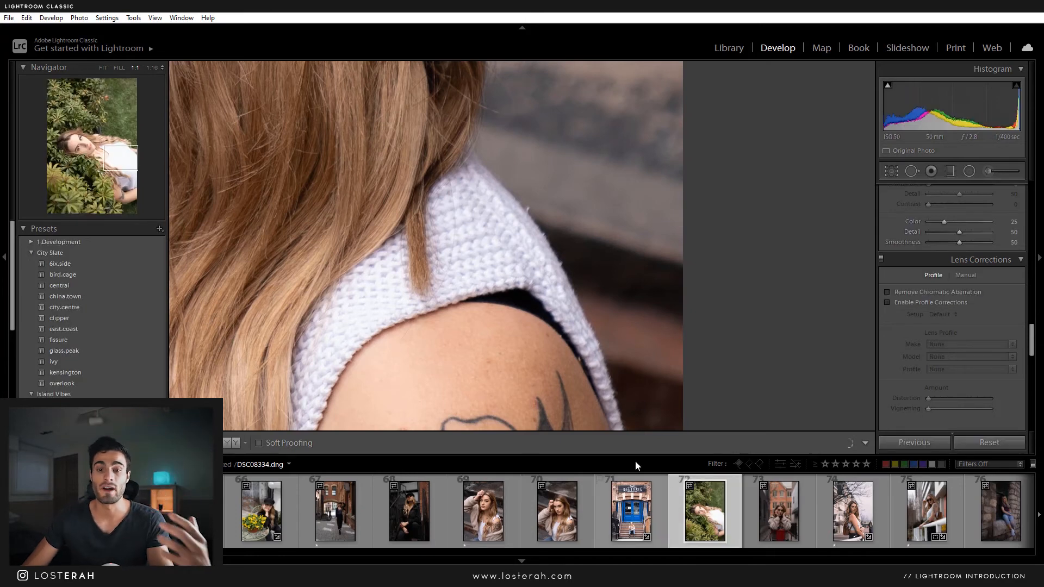
{"action": "left_click_drag", "start_coordinate": [594, 154], "coordinate": [533, 182]}
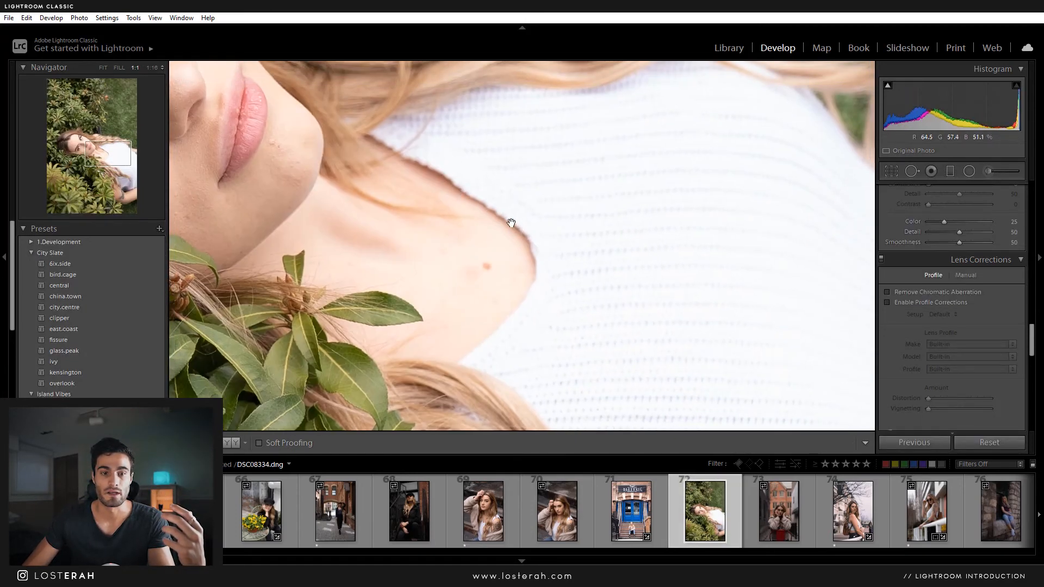
{"action": "left_click_drag", "start_coordinate": [511, 223], "coordinate": [394, 154]}
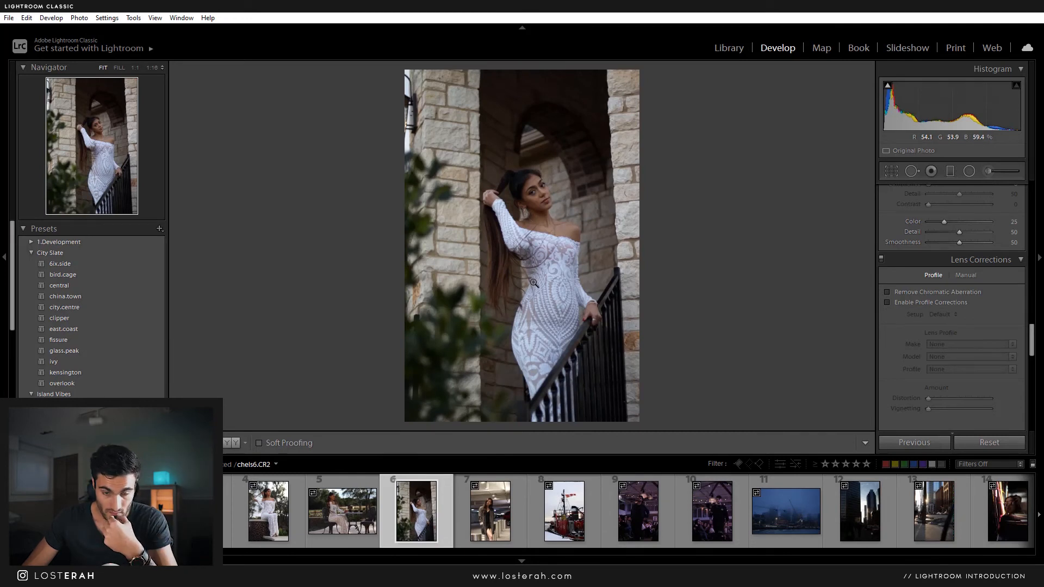
Step: Inspect the white lace dress in the staircase portrait at 1:1 and enable Remove Chromatic Aberration
{"action": "left_click", "coordinate": [564, 261]}
{"action": "left_click_drag", "start_coordinate": [575, 296], "coordinate": [553, 124]}
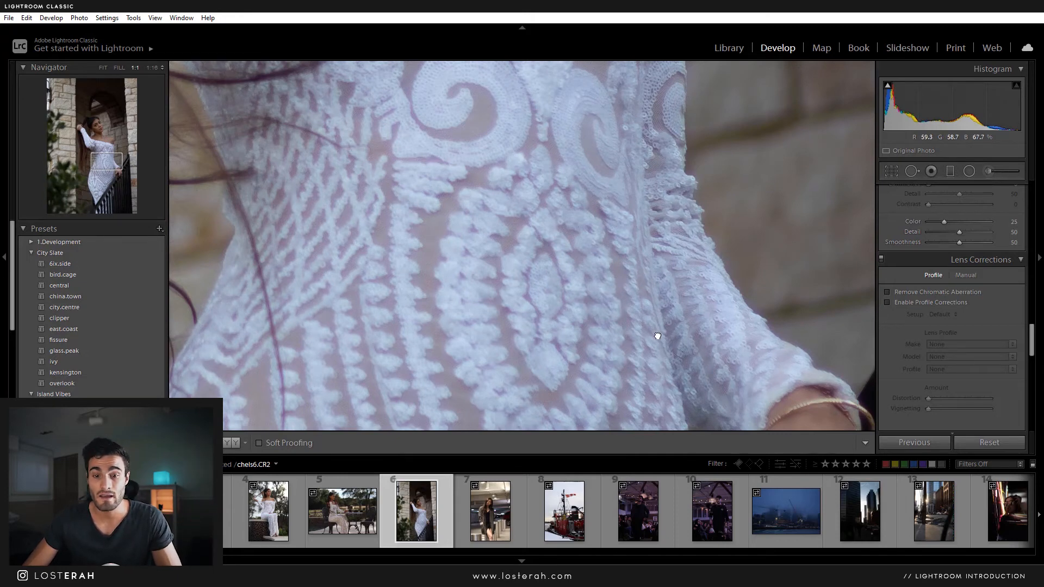
{"action": "left_click_drag", "start_coordinate": [658, 338], "coordinate": [661, 373]}
{"action": "left_click_drag", "start_coordinate": [655, 125], "coordinate": [655, 244]}
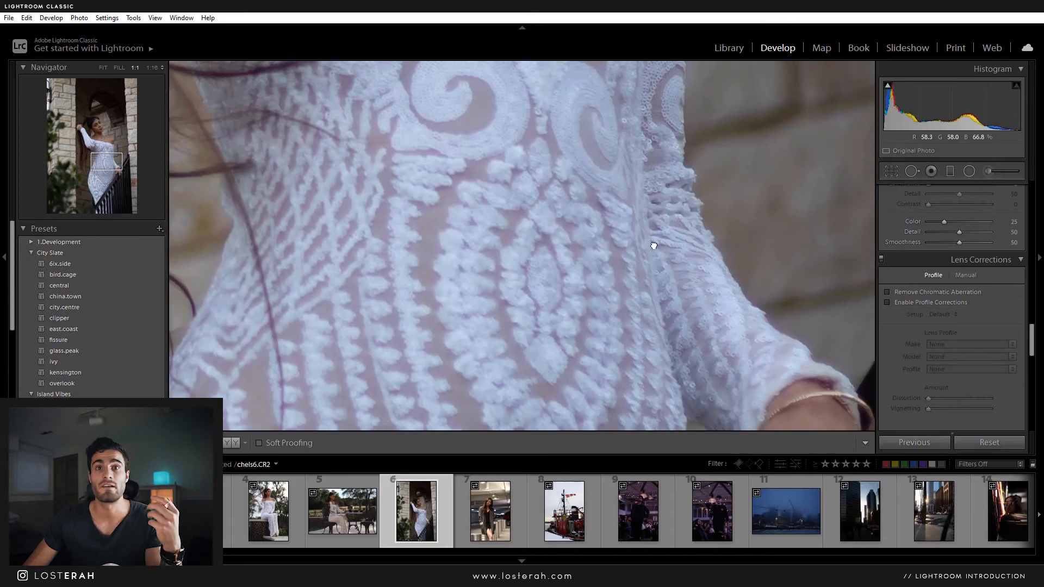
{"action": "left_click", "coordinate": [903, 292]}
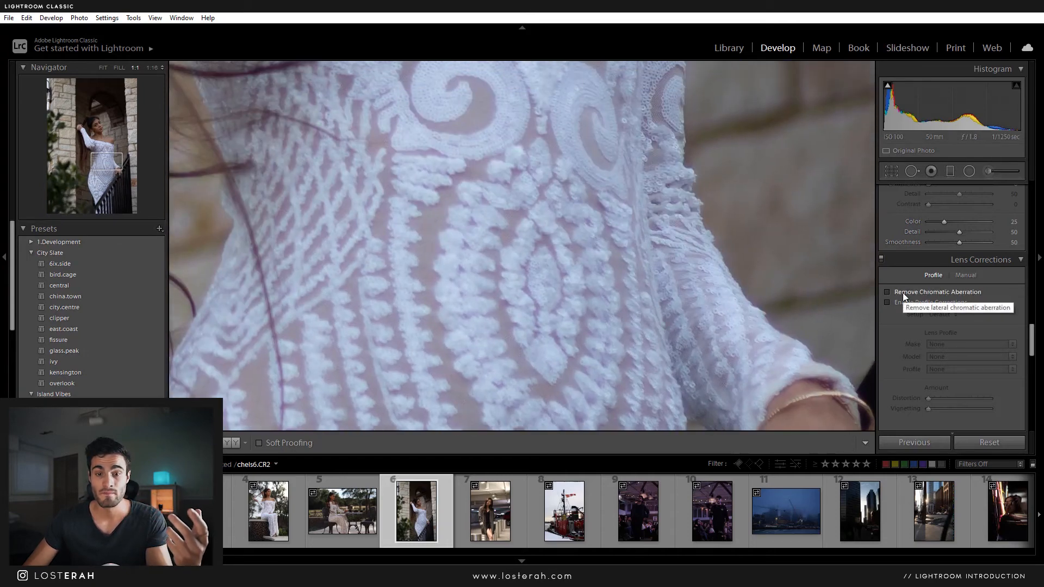
Step: Set the purple Defringe Amount to 8 for the dress photo and review both the manual and profile lens corrections
{"action": "left_click", "coordinate": [964, 276]}
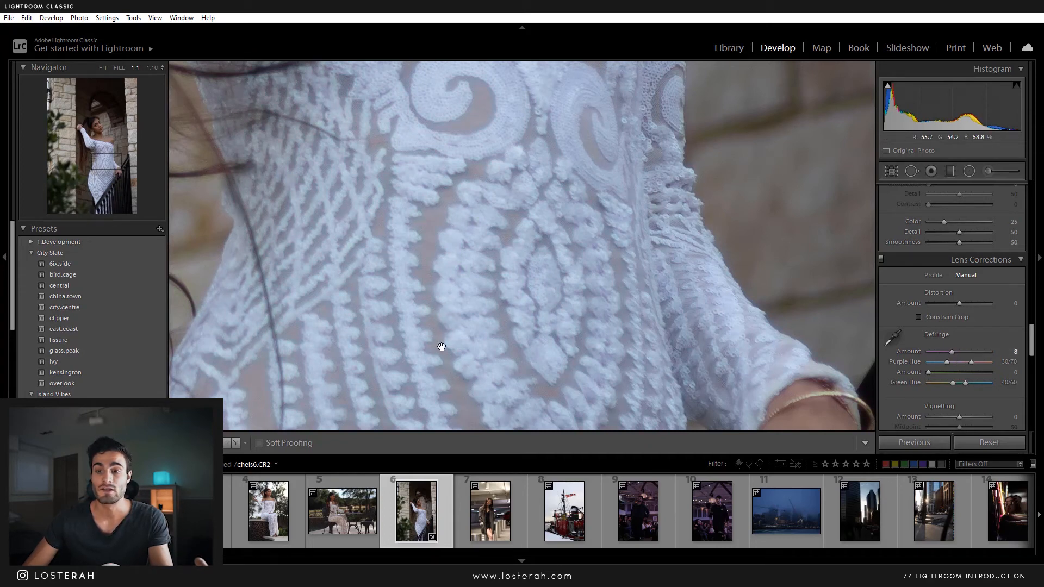
{"action": "left_click", "coordinate": [934, 275]}
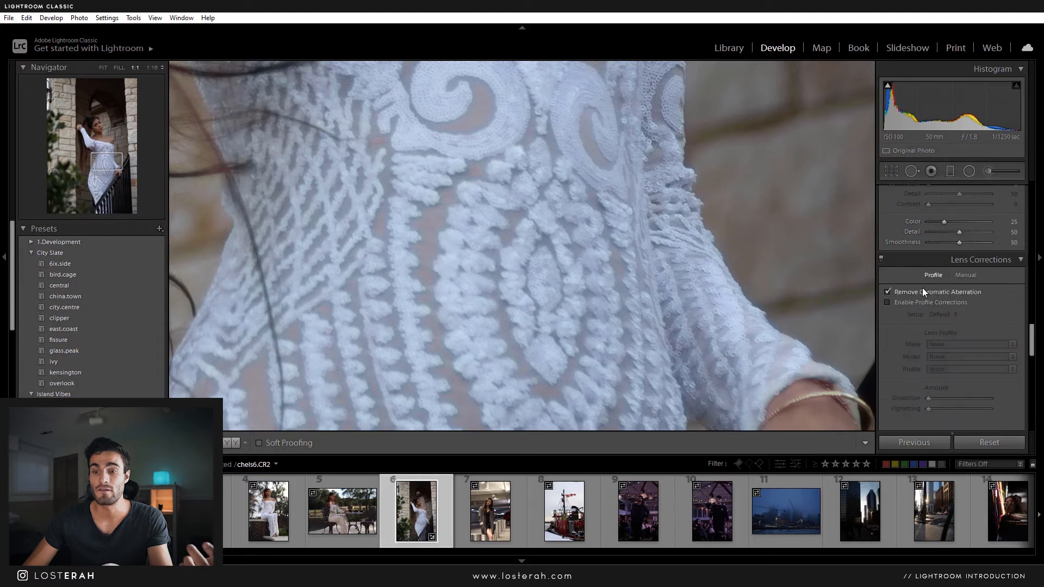
{"action": "left_click", "coordinate": [966, 275]}
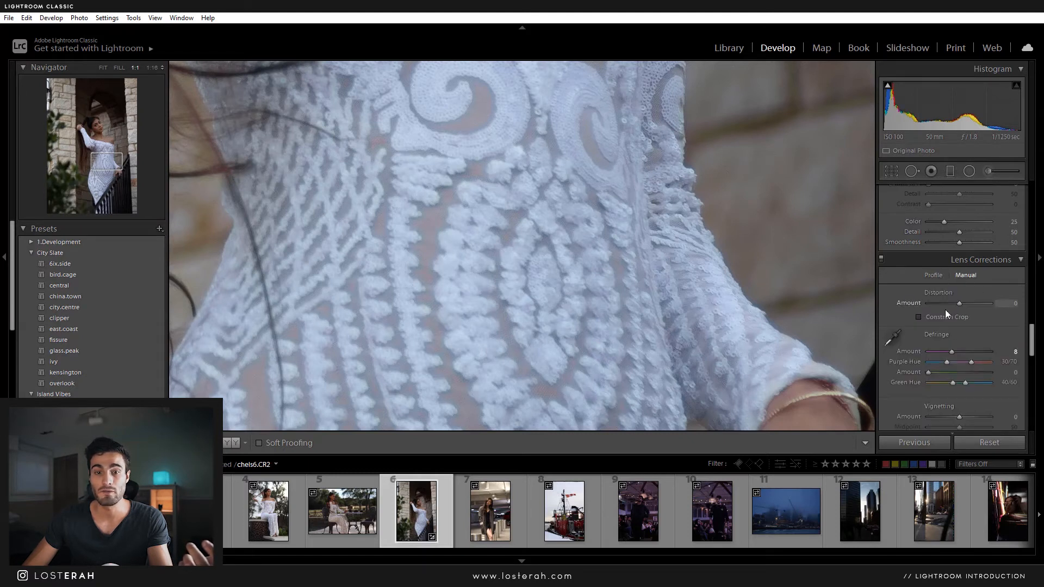
{"action": "left_click", "coordinate": [934, 275]}
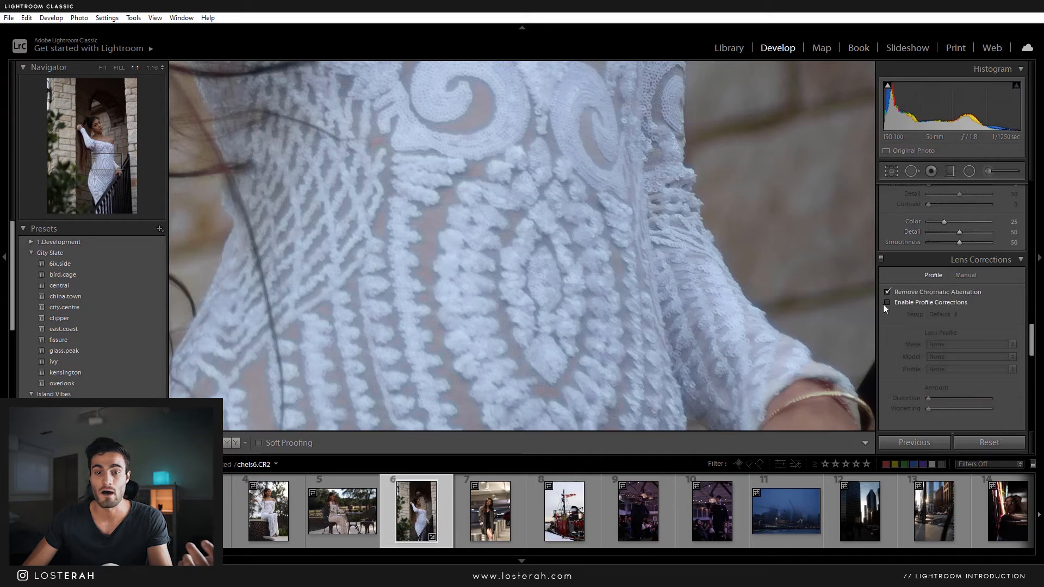
Step: Fit the dress photo in view and enable Profile Corrections, toggling them off and on to compare
{"action": "key", "text": "z"}
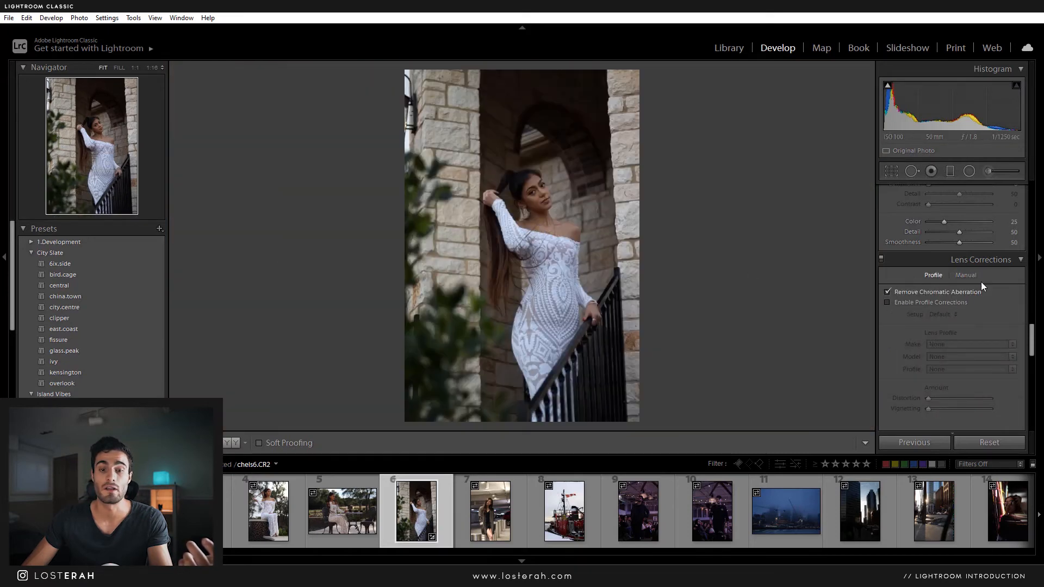
{"action": "left_click", "coordinate": [947, 303]}
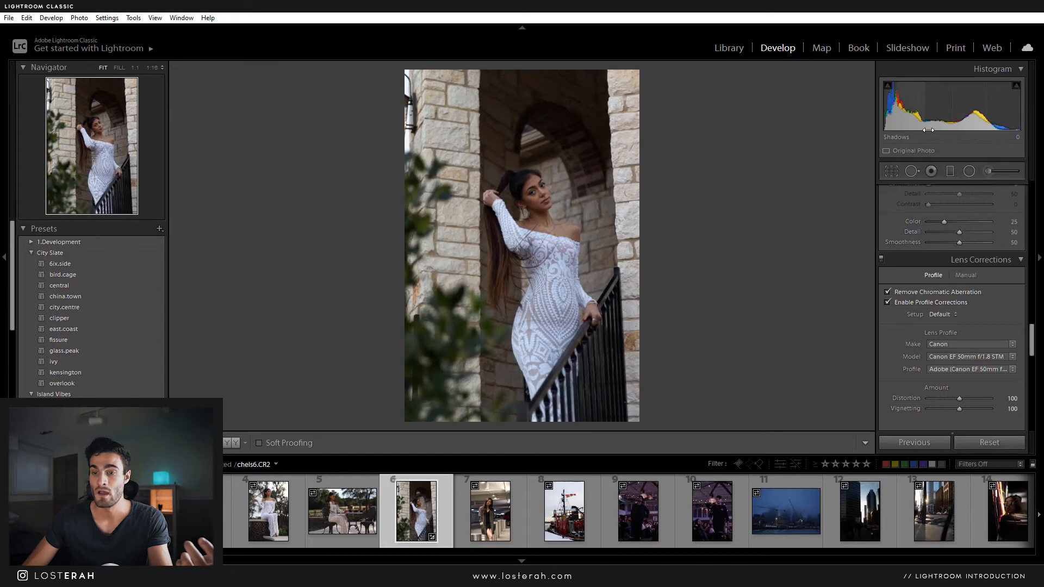
{"action": "left_click", "coordinate": [890, 301]}
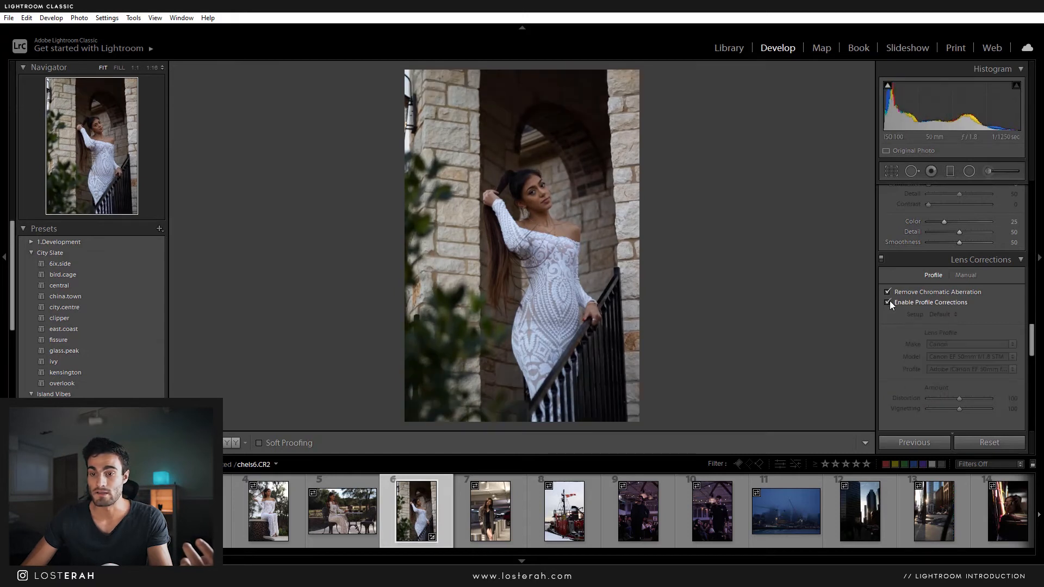
{"action": "left_click", "coordinate": [890, 302]}
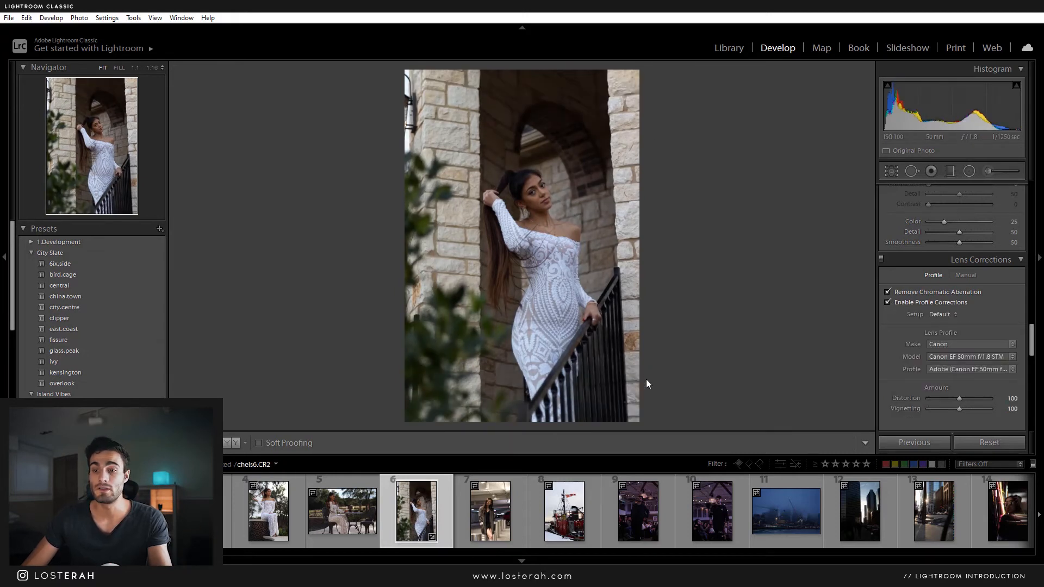
Step: View the wristwatch photo, reopen portrait DSC08442, and toggle Profile Corrections on and off to compare the lens distortion
{"action": "scroll", "coordinate": [620, 506], "scroll_direction": "down", "scroll_amount": 6}
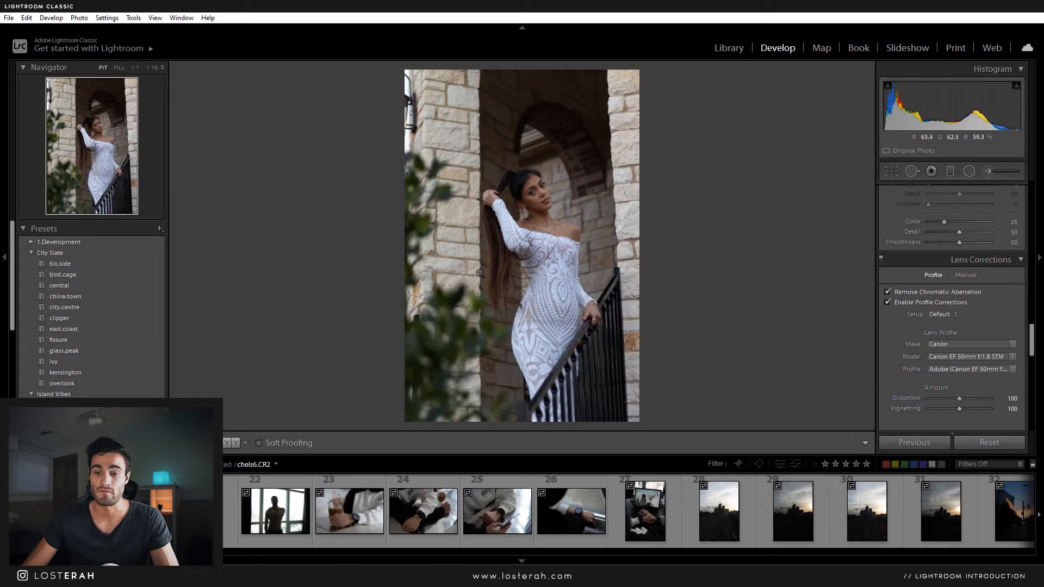
{"action": "left_click", "coordinate": [555, 517]}
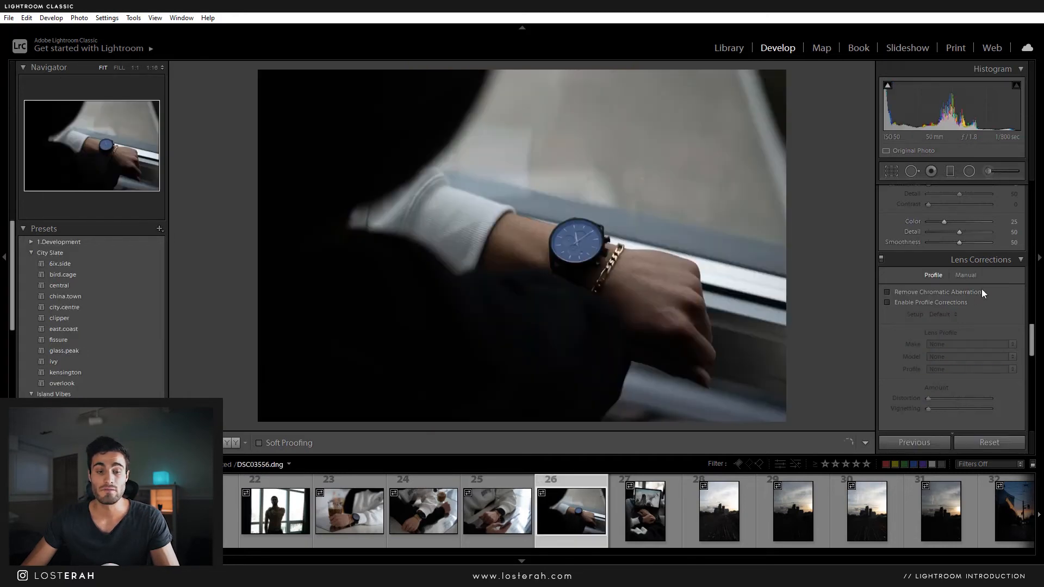
{"action": "scroll", "coordinate": [792, 537], "scroll_direction": "down", "scroll_amount": 15}
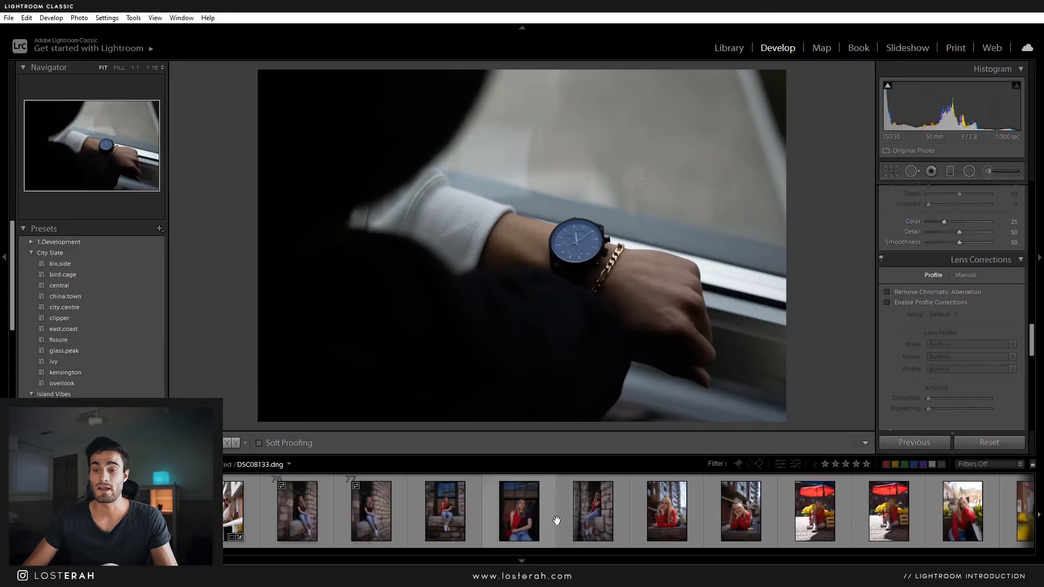
{"action": "left_click", "coordinate": [250, 517]}
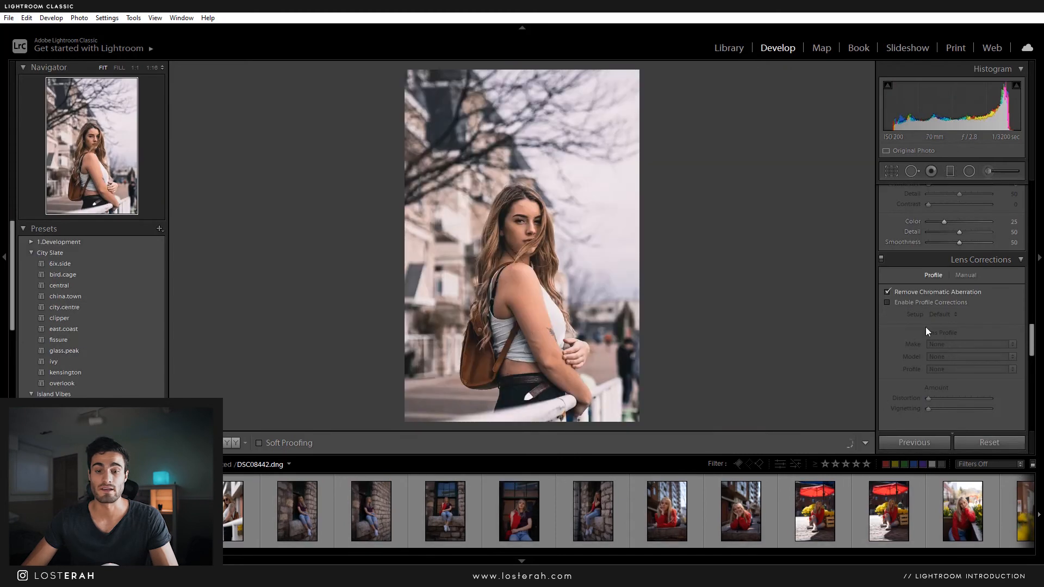
{"action": "left_click", "coordinate": [889, 303]}
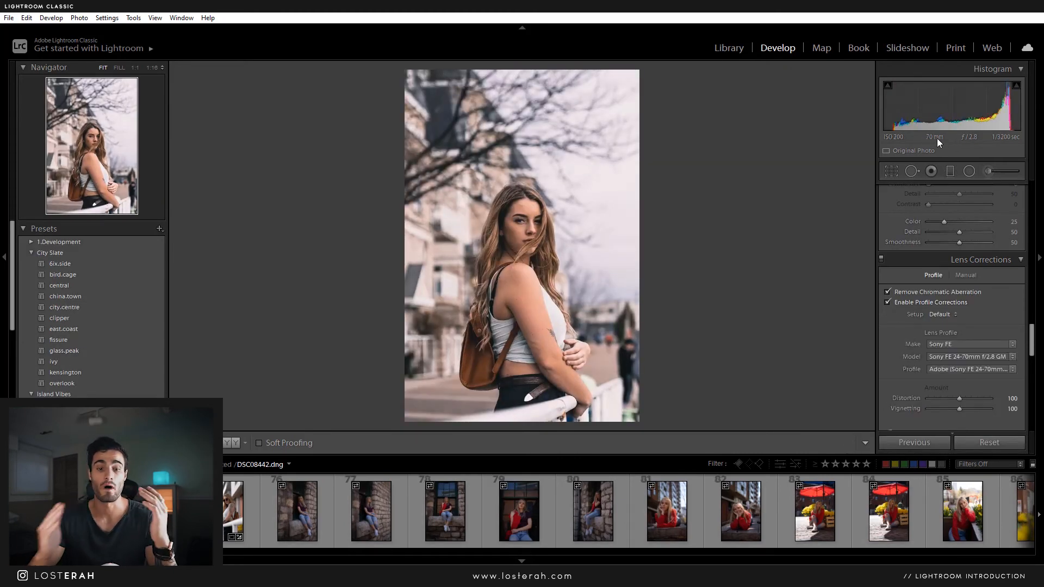
{"action": "left_click", "coordinate": [888, 303]}
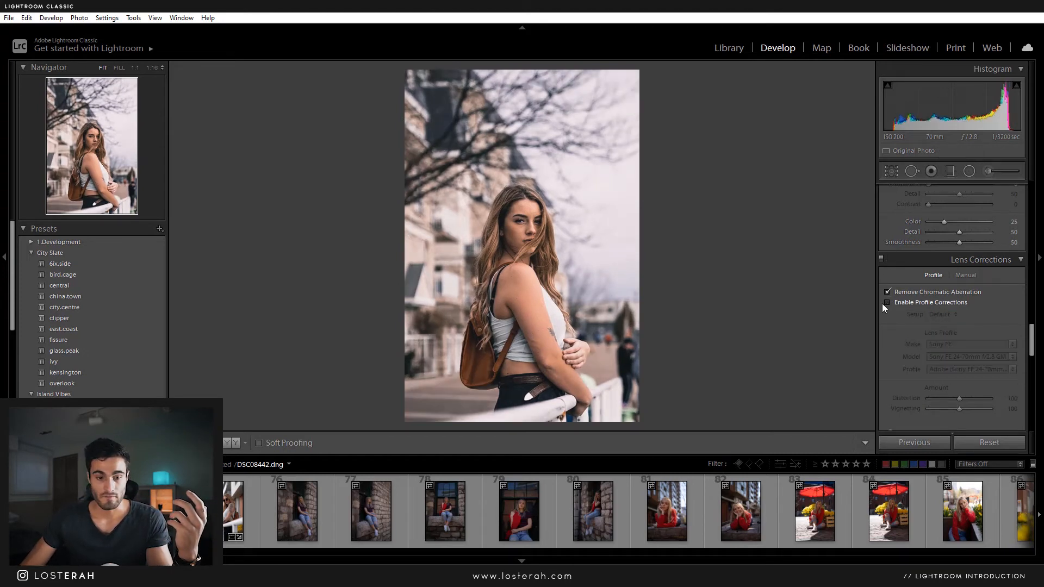
Step: Enable Profile Corrections for portrait DSC08442 and review its lens profile settings
{"action": "left_click", "coordinate": [887, 303]}
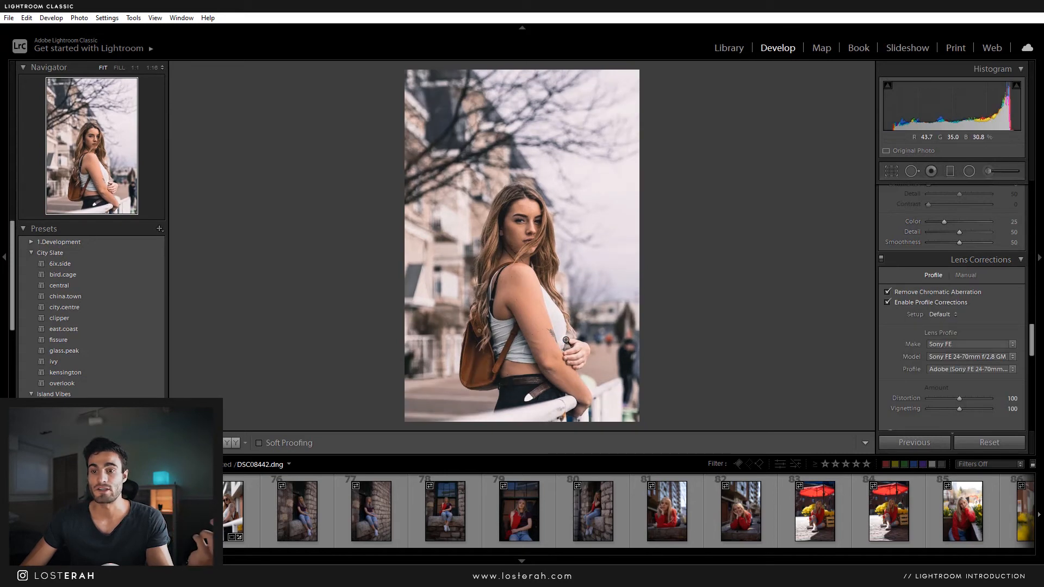
{"action": "scroll", "coordinate": [883, 322], "scroll_direction": "down", "scroll_amount": 5}
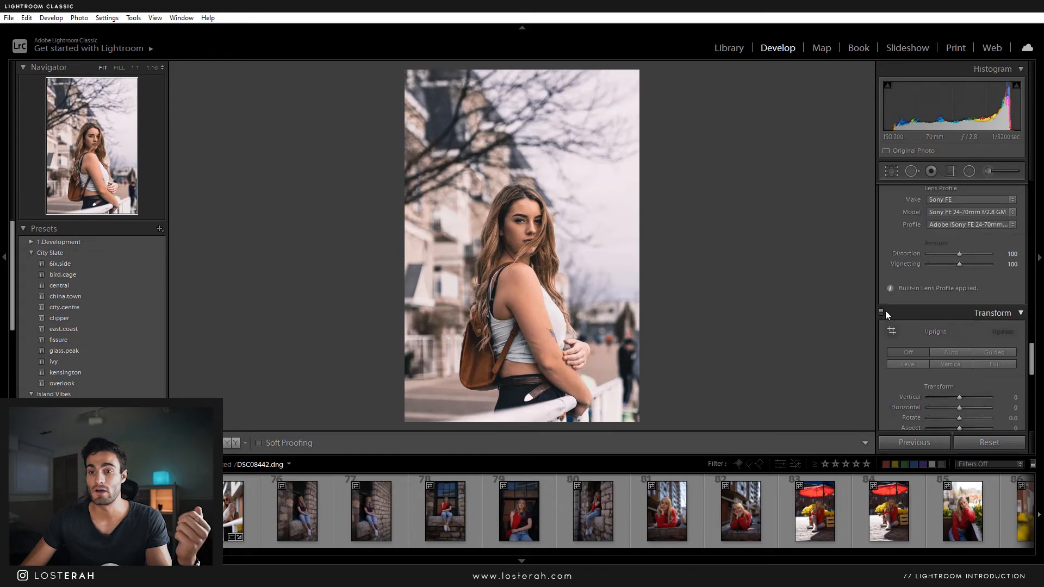
{"action": "scroll", "coordinate": [897, 291], "scroll_direction": "up", "scroll_amount": 5}
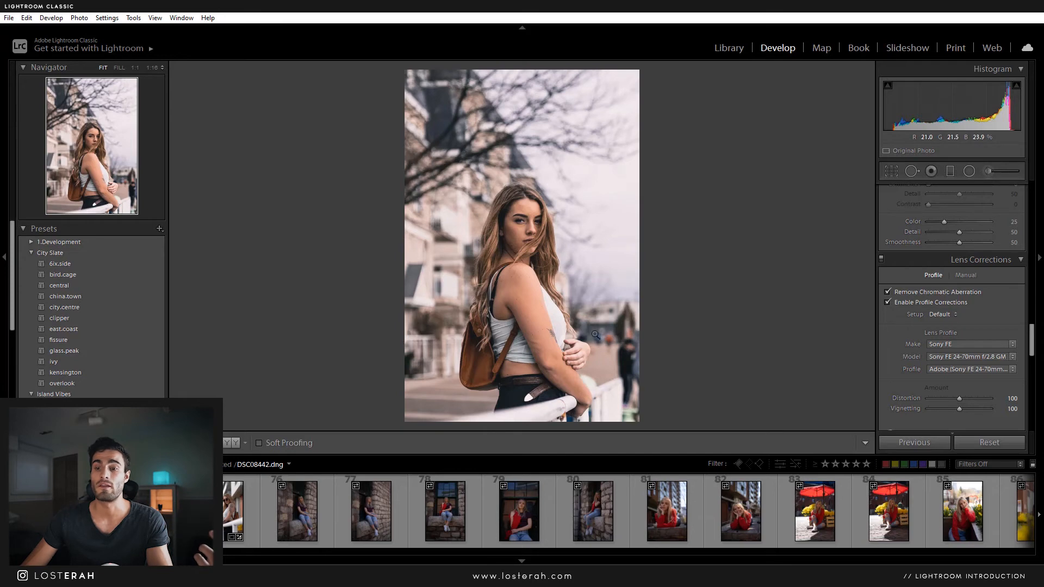
{"action": "scroll", "coordinate": [893, 338], "scroll_direction": "down", "scroll_amount": 5}
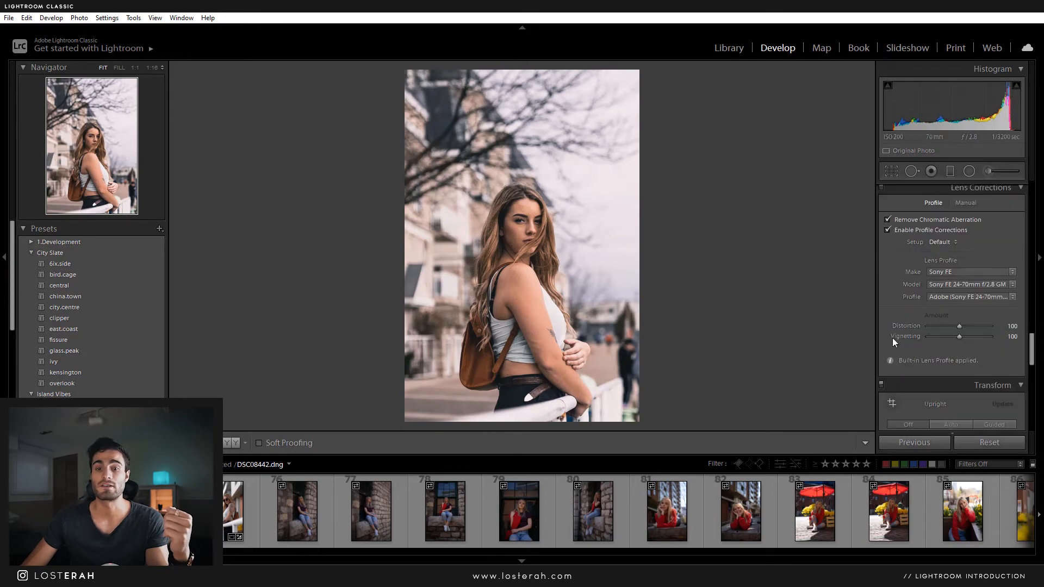
Step: Try a slight positive Vertical perspective transform on the portrait, then undo it
{"action": "scroll", "coordinate": [893, 338], "scroll_direction": "down", "scroll_amount": 2}
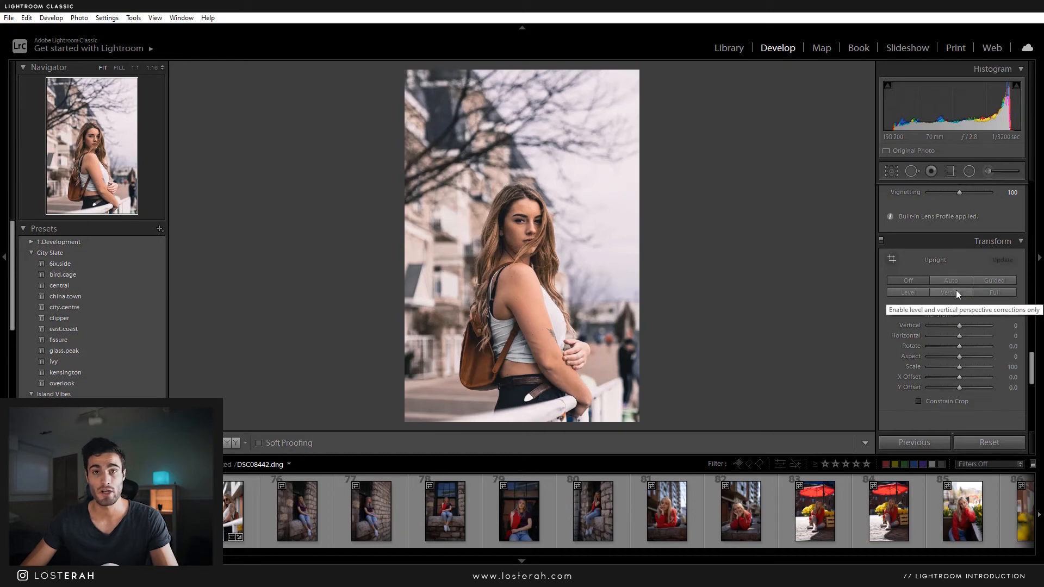
{"action": "left_click", "coordinate": [913, 292]}
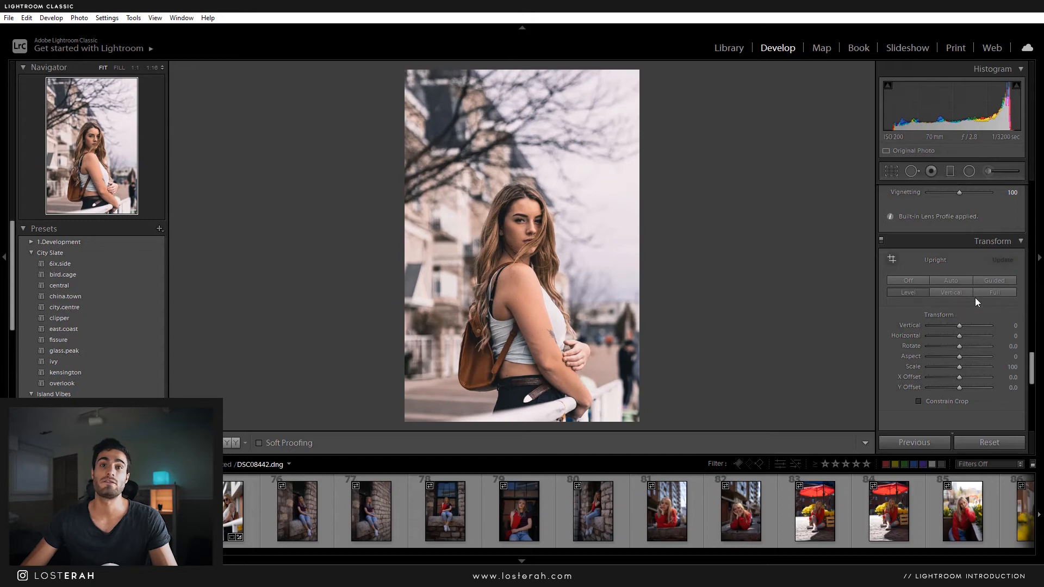
{"action": "mouse_move", "coordinate": [959, 325]}
{"action": "left_mouse_down"}
{"action": "mouse_move", "coordinate": [948, 324]}
{"action": "mouse_move", "coordinate": [964, 324]}
{"action": "left_mouse_up"}
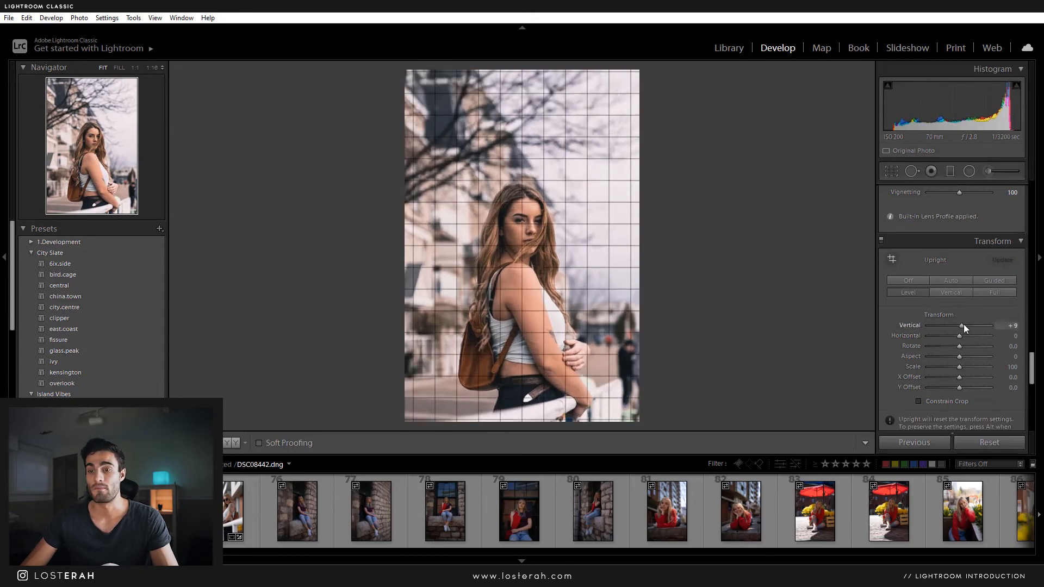
{"action": "key", "text": "ctrl+z"}
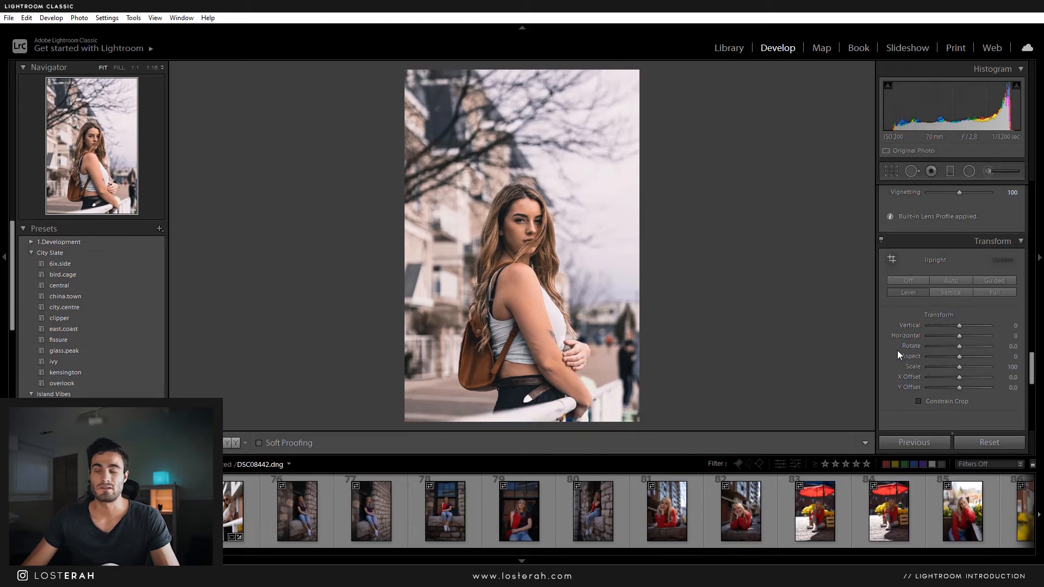
Step: Darken the portrait's edges with a Highlight Priority Post-Crop Vignetting Amount of -14, reviewing the lens correction vignetting as well
{"action": "scroll", "coordinate": [897, 350], "scroll_direction": "down", "scroll_amount": 5}
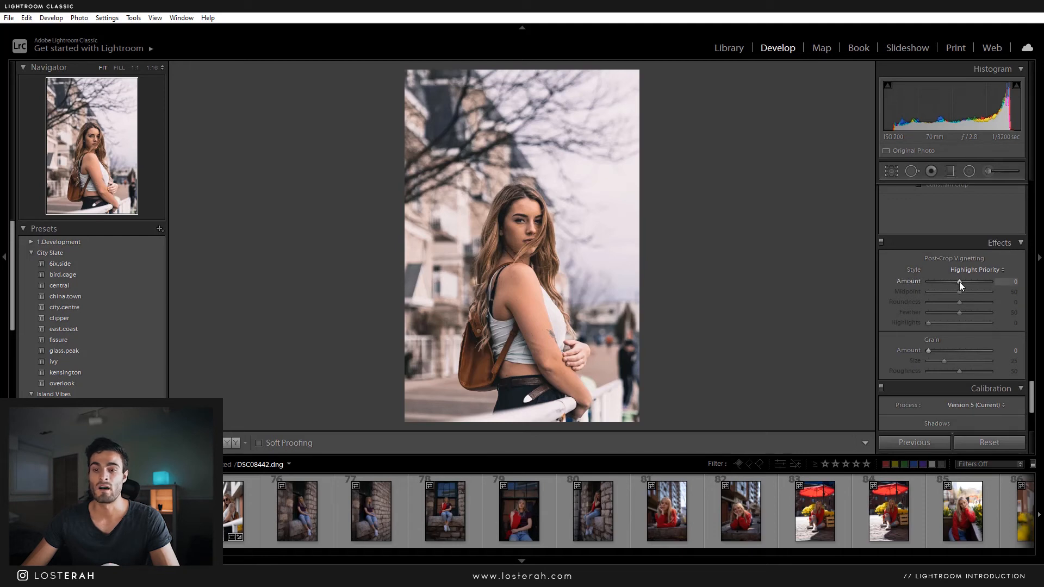
{"action": "left_click_drag", "start_coordinate": [959, 281], "coordinate": [957, 280]}
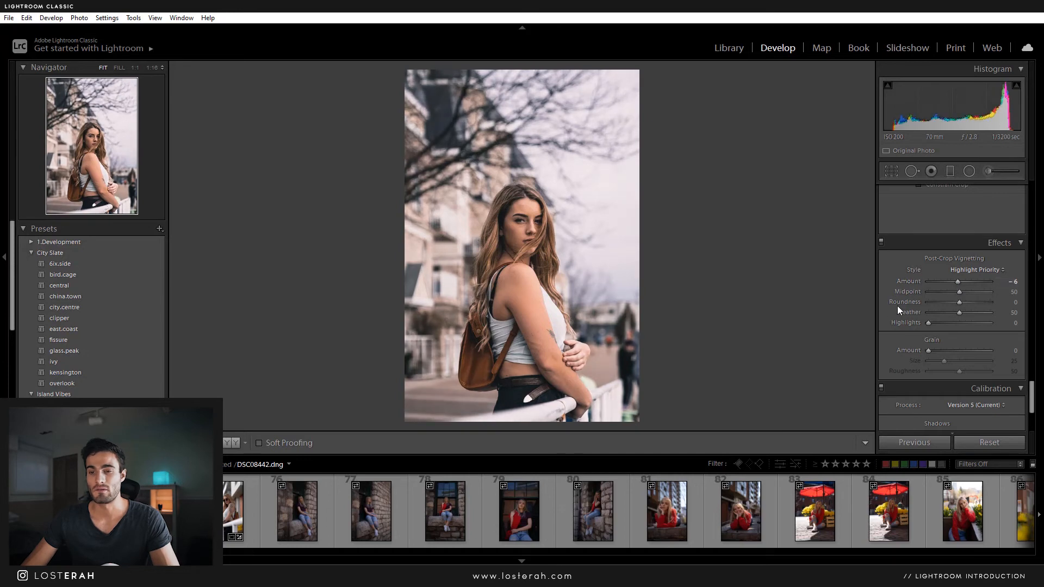
{"action": "scroll", "coordinate": [898, 306], "scroll_direction": "up", "scroll_amount": 6}
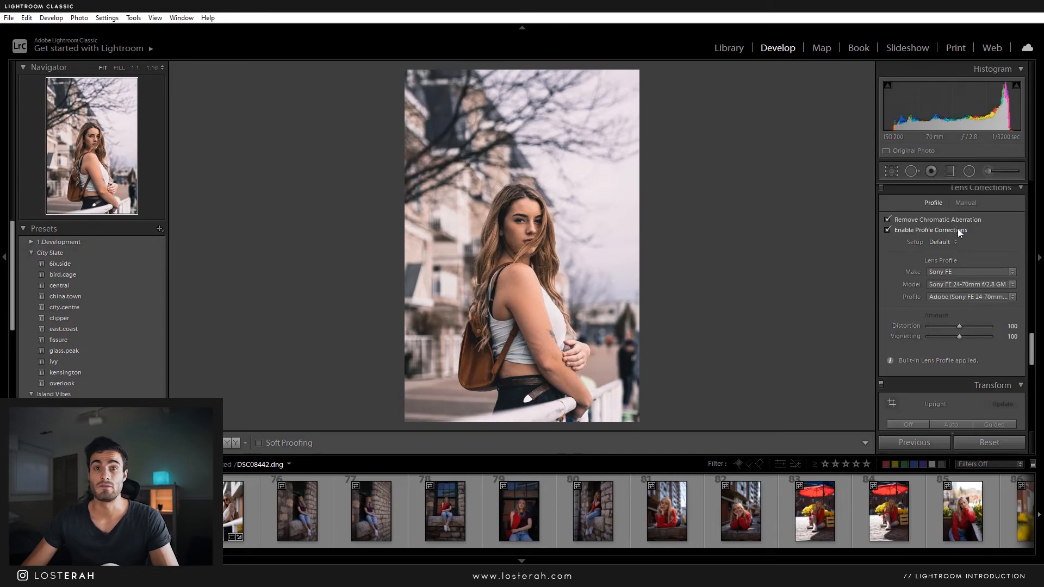
{"action": "scroll", "coordinate": [880, 349], "scroll_direction": "down", "scroll_amount": 6}
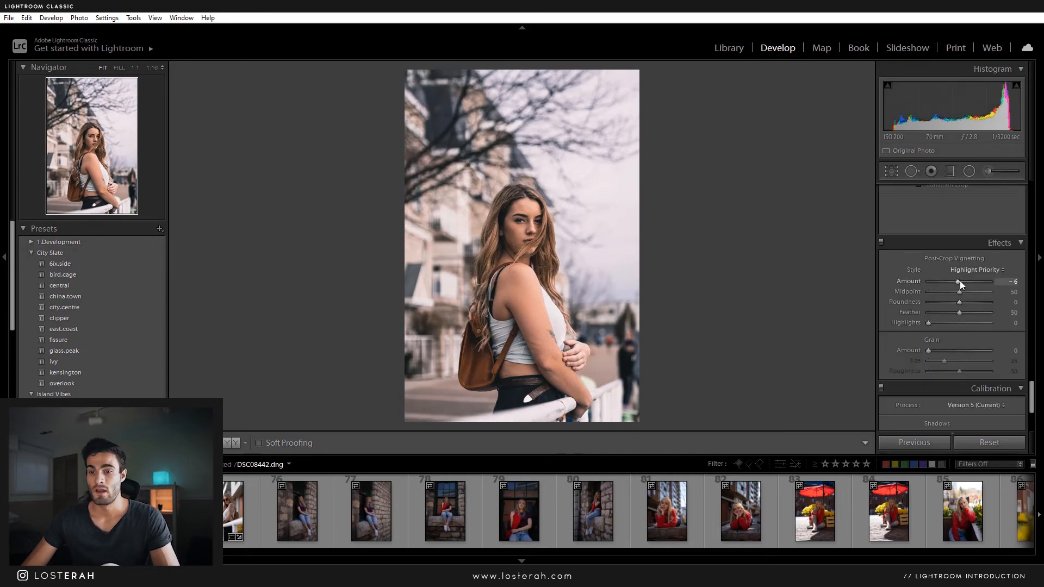
{"action": "left_click_drag", "start_coordinate": [957, 281], "coordinate": [955, 281]}
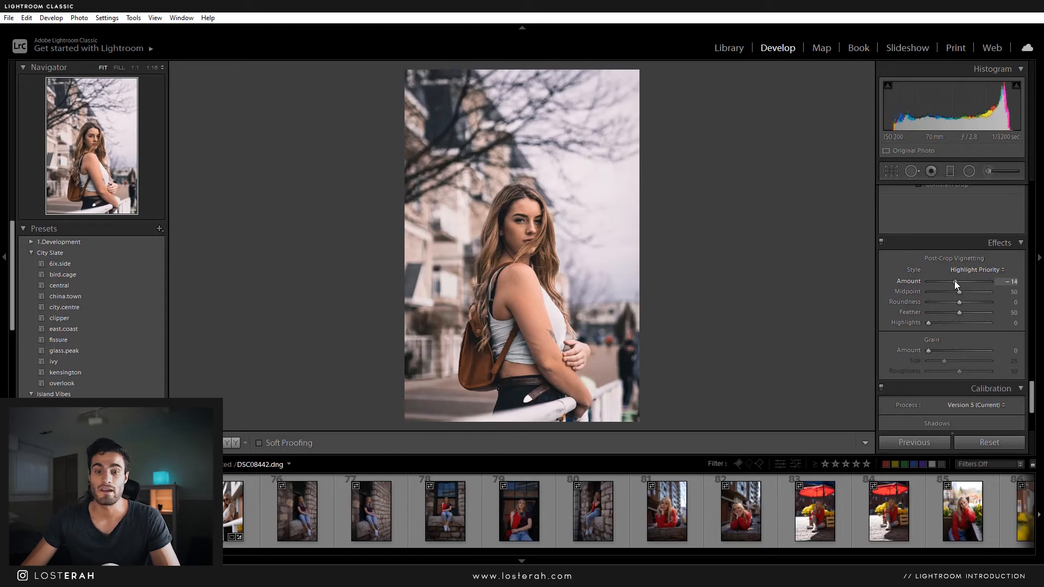
{"action": "scroll", "coordinate": [910, 293], "scroll_direction": "up", "scroll_amount": 5}
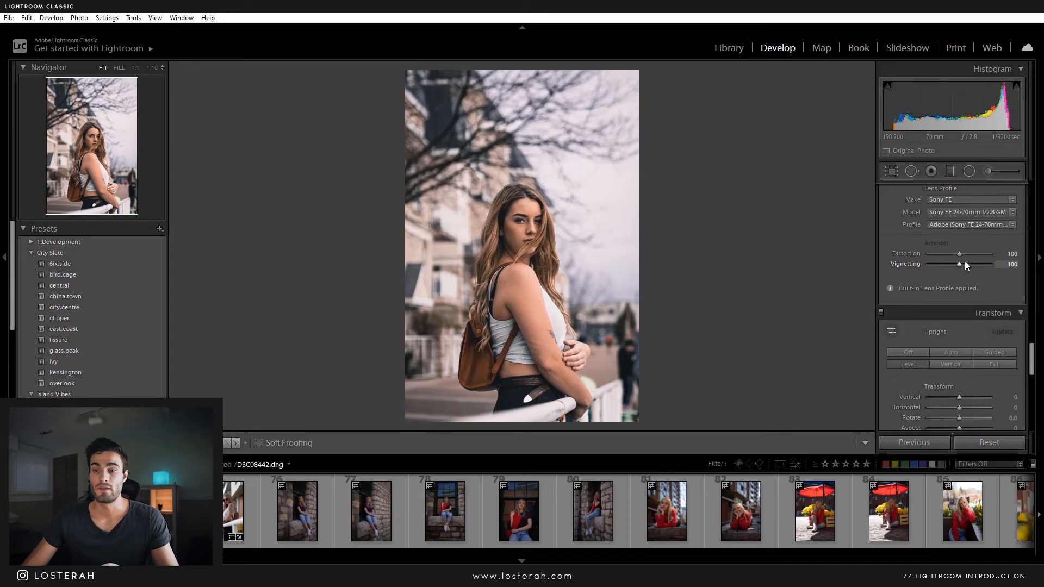
{"action": "scroll", "coordinate": [892, 289], "scroll_direction": "up", "scroll_amount": 2}
Step: Add film grain to the portrait with Amount 37, Size 20 and Roughness 25
{"action": "scroll", "coordinate": [907, 334], "scroll_direction": "down", "scroll_amount": 8}
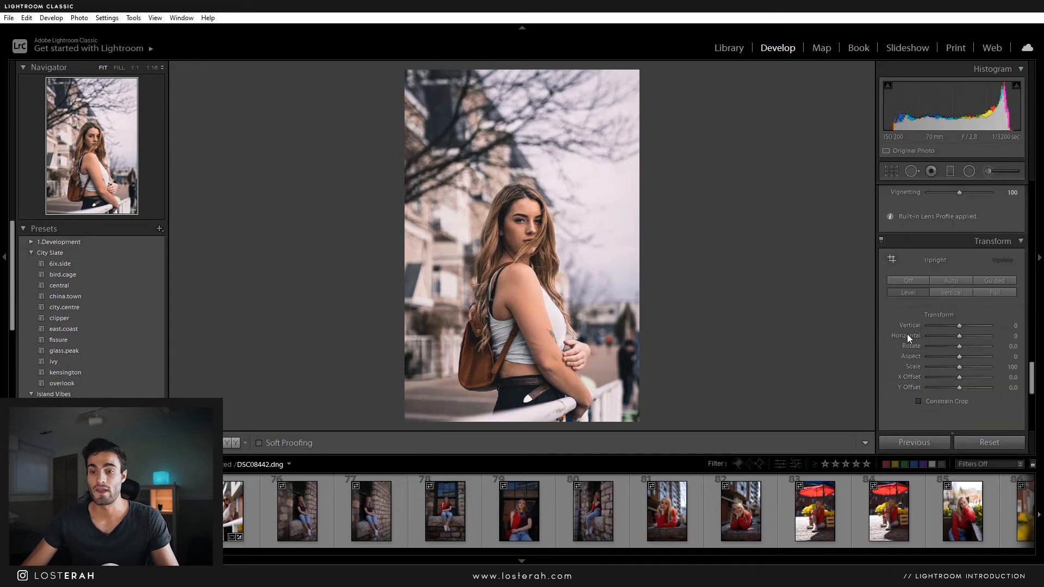
{"action": "scroll", "coordinate": [901, 335], "scroll_direction": "down", "scroll_amount": 2}
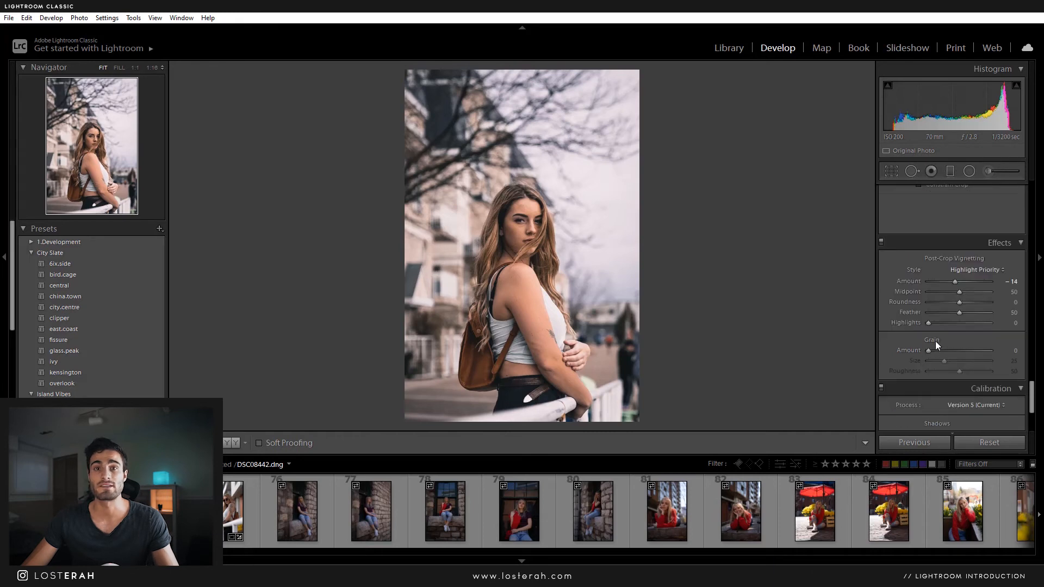
{"action": "left_click_drag", "start_coordinate": [928, 349], "coordinate": [931, 350]}
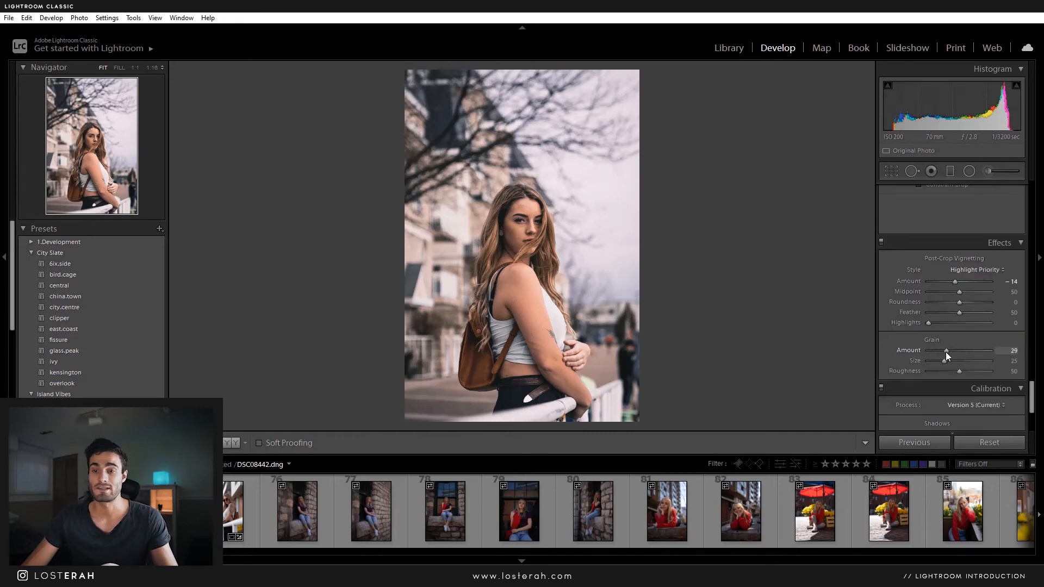
{"action": "mouse_move", "coordinate": [951, 352]}
{"action": "left_mouse_down"}
{"action": "mouse_move", "coordinate": [955, 370]}
{"action": "mouse_move", "coordinate": [941, 362]}
{"action": "left_mouse_up"}
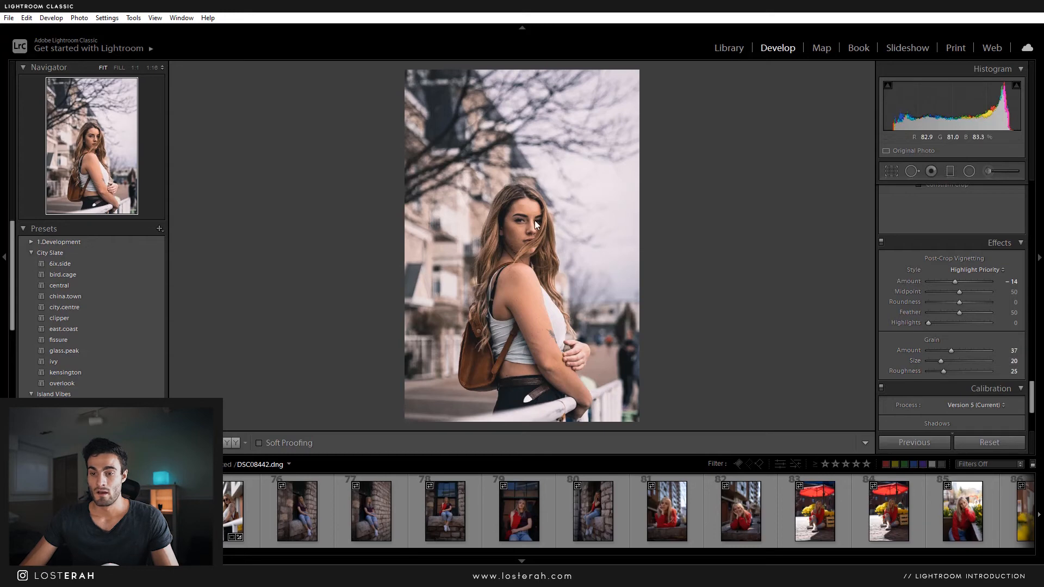
Step: Raise the grain Size to 54 while inspecting the face at 1:1, then fit the photo in view and switch Effects off
{"action": "key", "text": "z"}
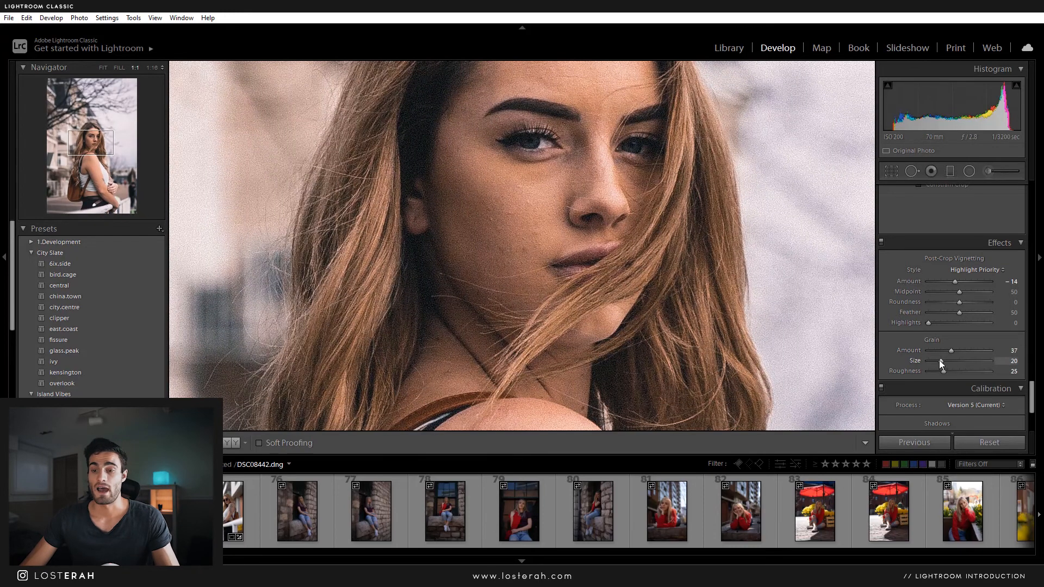
{"action": "left_click_drag", "start_coordinate": [941, 361], "coordinate": [960, 361]}
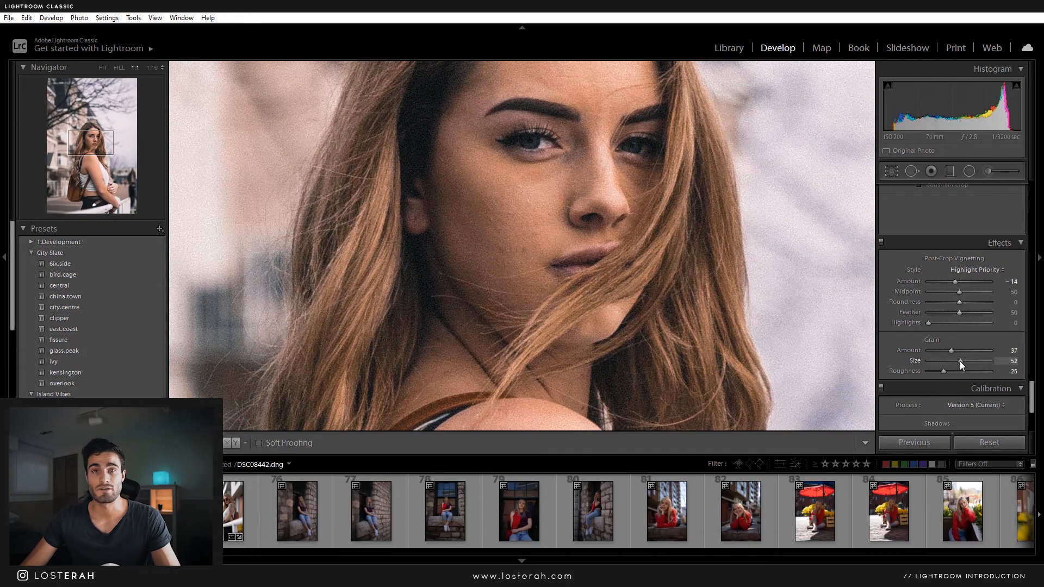
{"action": "scroll", "coordinate": [555, 81], "scroll_direction": "up", "scroll_amount": 2}
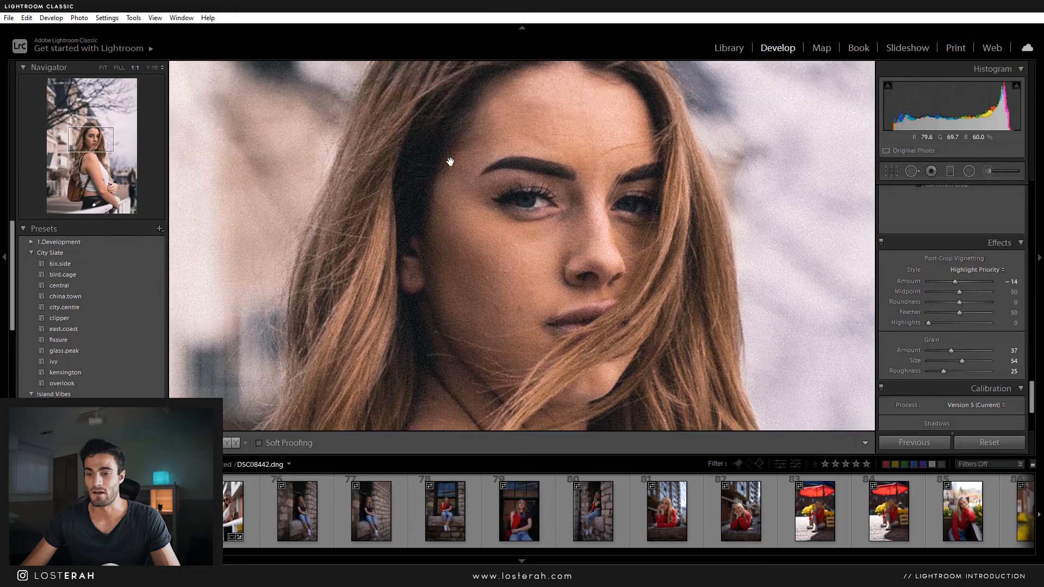
{"action": "left_click", "coordinate": [563, 225]}
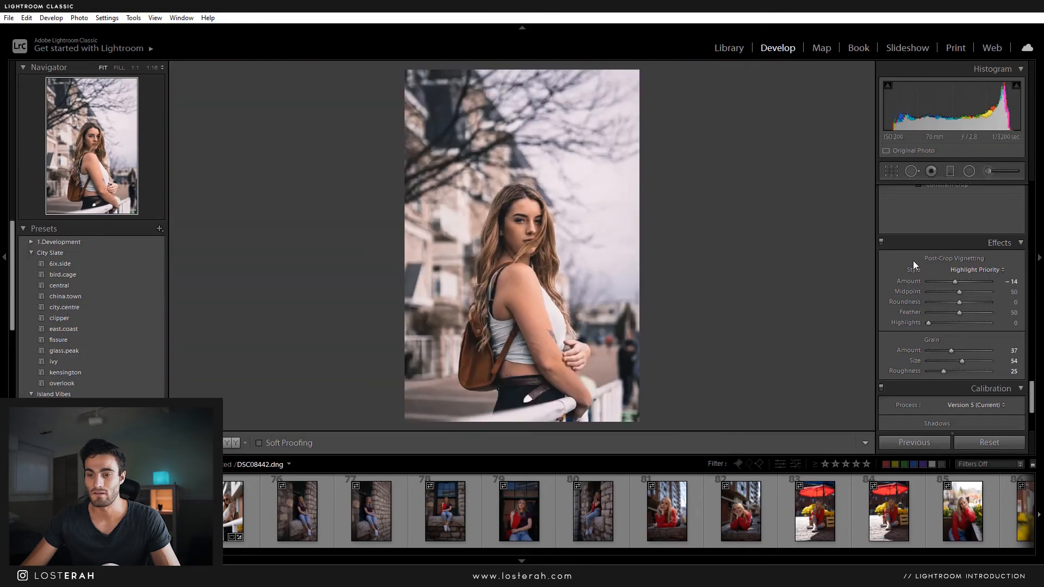
{"action": "left_click", "coordinate": [881, 243]}
Step: Calibrate the portrait to Red Hue +46 and Saturation +21, Green Hue +39, Blue Hue -42 and Saturation -28, toggling Calibration to compare
{"action": "scroll", "coordinate": [889, 319], "scroll_direction": "down", "scroll_amount": 2}
{"action": "scroll", "coordinate": [889, 318], "scroll_direction": "down", "scroll_amount": 2}
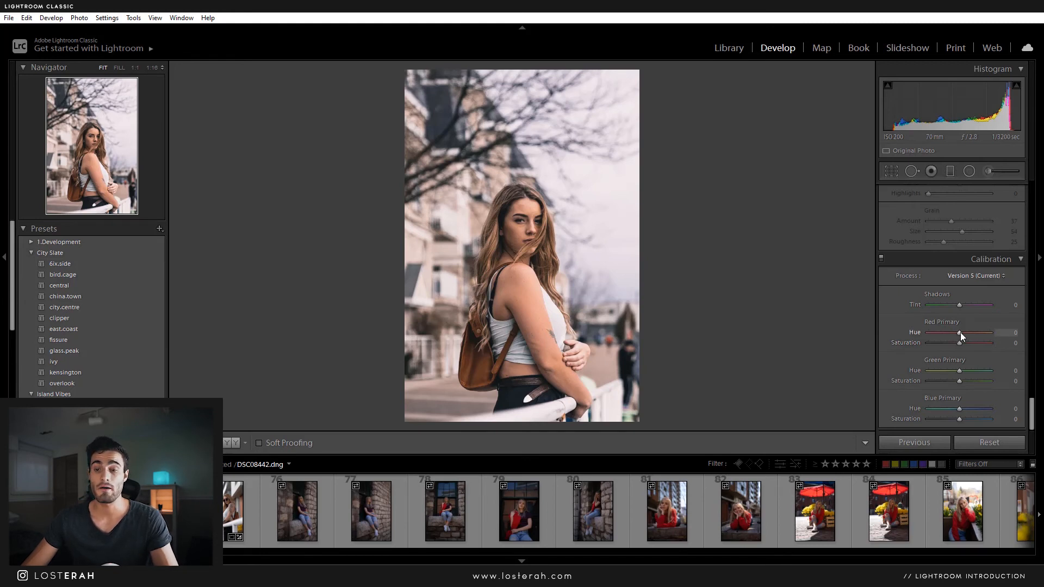
{"action": "left_click_drag", "start_coordinate": [961, 332], "coordinate": [974, 334]}
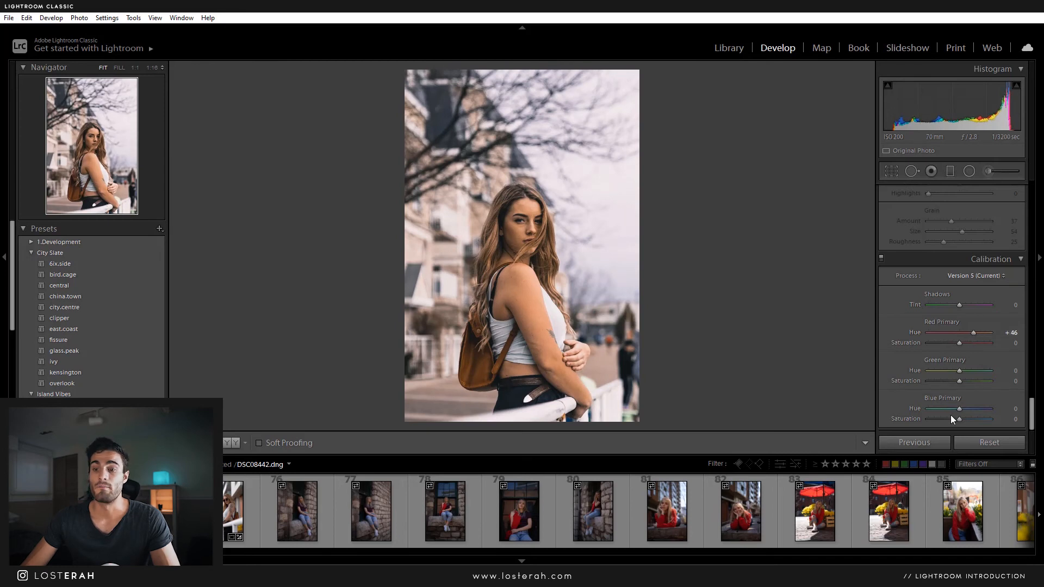
{"action": "left_click_drag", "start_coordinate": [960, 409], "coordinate": [948, 409]}
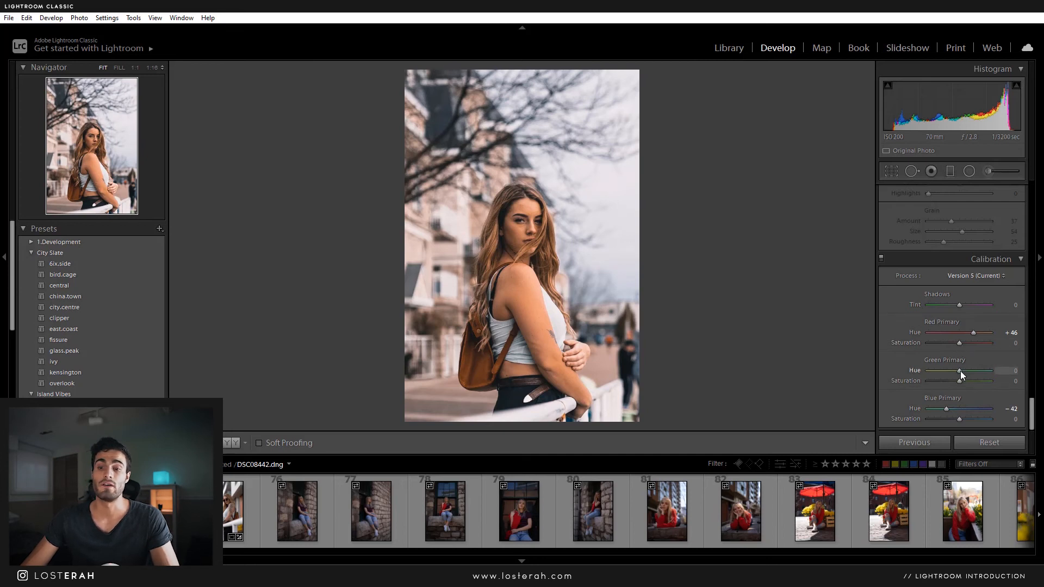
{"action": "left_click_drag", "start_coordinate": [960, 371], "coordinate": [952, 418]}
{"action": "left_click", "coordinate": [881, 259]}
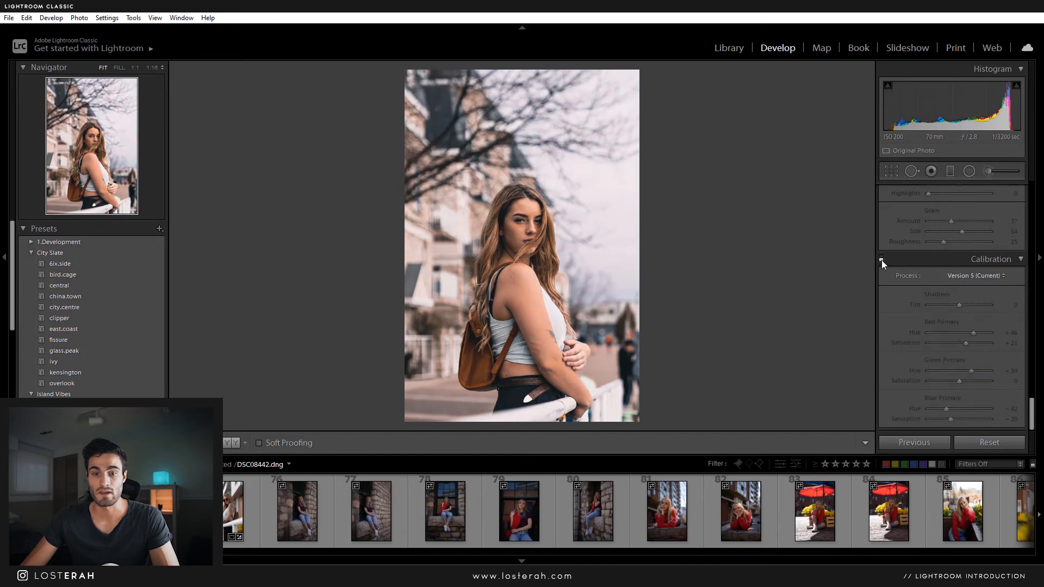
{"action": "left_click", "coordinate": [882, 258]}
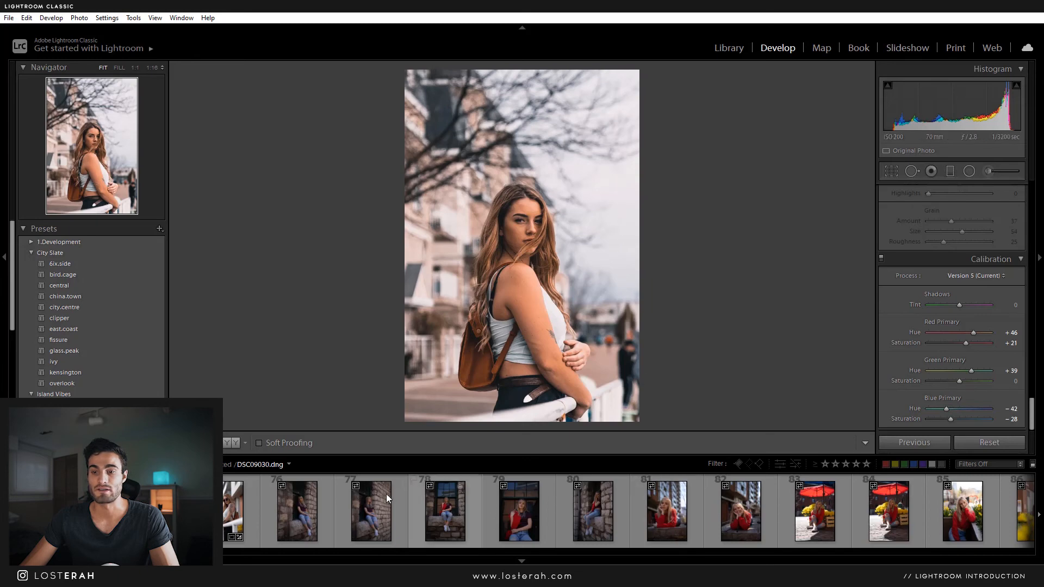
Step: Browse back through the filmstrip and open DSC04208, the waterfront photo of the woman in a red blazer
{"action": "scroll", "coordinate": [417, 511], "scroll_direction": "up", "scroll_amount": 5}
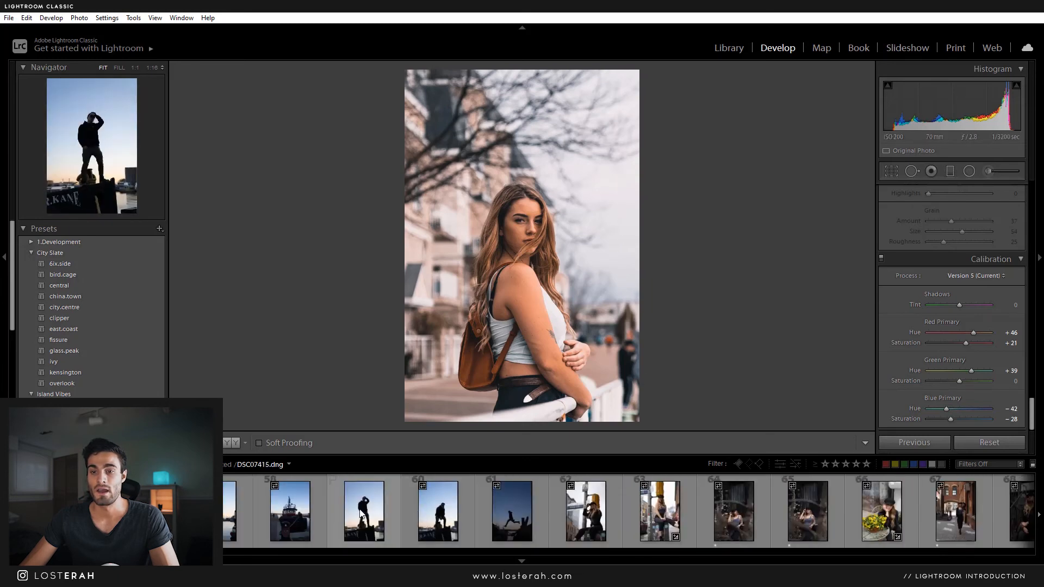
{"action": "scroll", "coordinate": [425, 519], "scroll_direction": "up", "scroll_amount": 5}
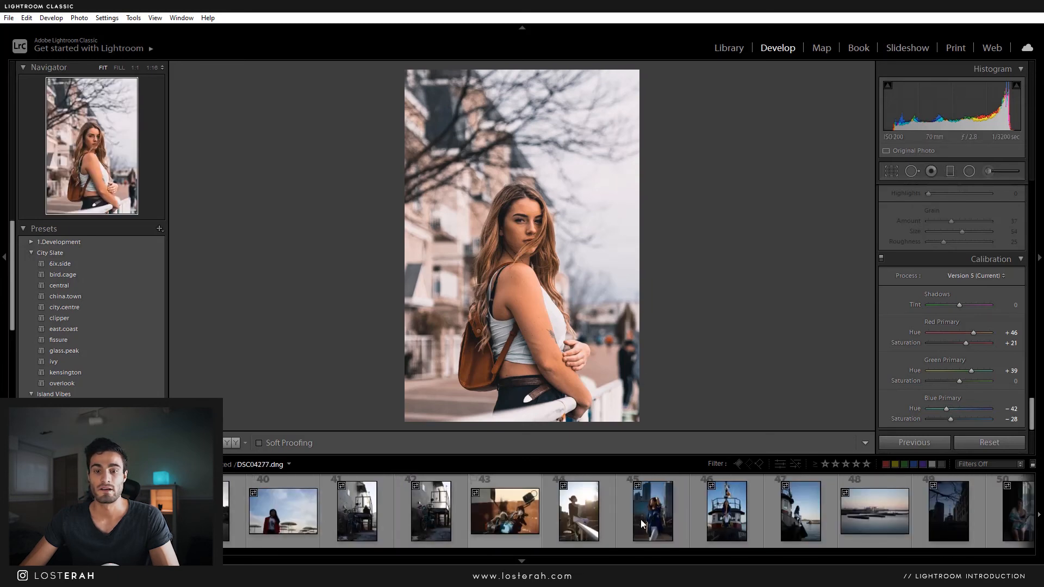
{"action": "scroll", "coordinate": [652, 518], "scroll_direction": "up", "scroll_amount": 3}
{"action": "scroll", "coordinate": [655, 517], "scroll_direction": "down", "scroll_amount": 3}
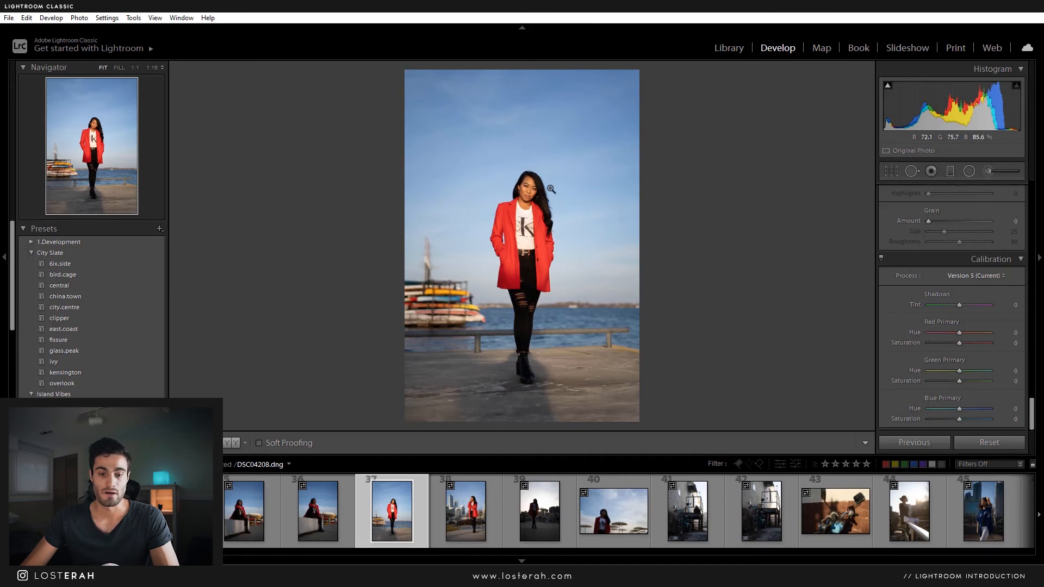
Step: Calibrate DSC04208 to Red Hue +35, Saturation +18; Green Hue +21, Saturation +12; Blue Hue -44, Saturation -21, and toggle Calibration to compare
{"action": "left_click_drag", "start_coordinate": [959, 332], "coordinate": [971, 331]}
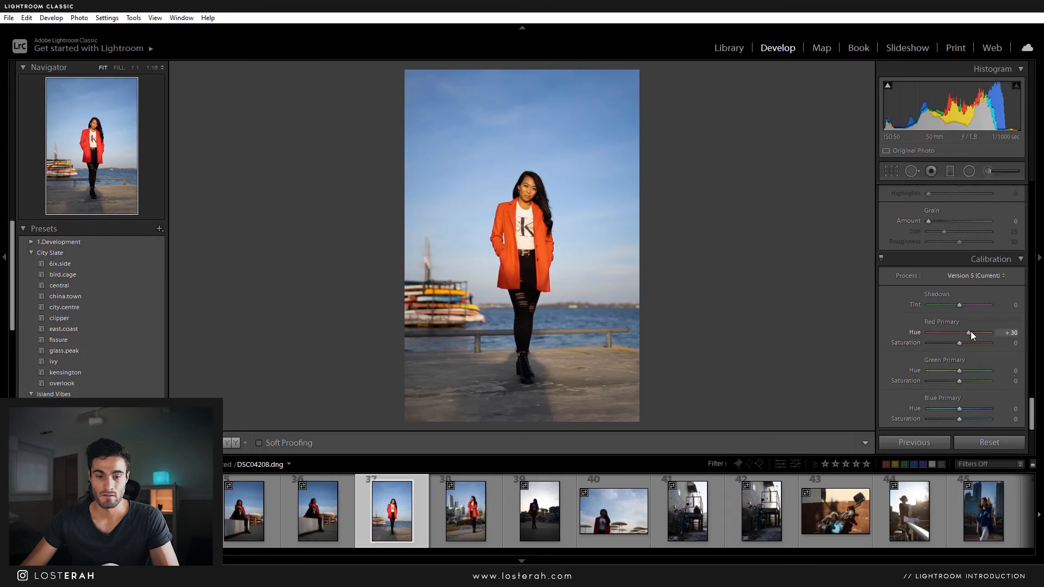
{"action": "mouse_move", "coordinate": [959, 409]}
{"action": "left_mouse_down"}
{"action": "mouse_move", "coordinate": [946, 409]}
{"action": "mouse_move", "coordinate": [951, 419]}
{"action": "left_mouse_up"}
{"action": "left_click_drag", "start_coordinate": [960, 343], "coordinate": [964, 382]}
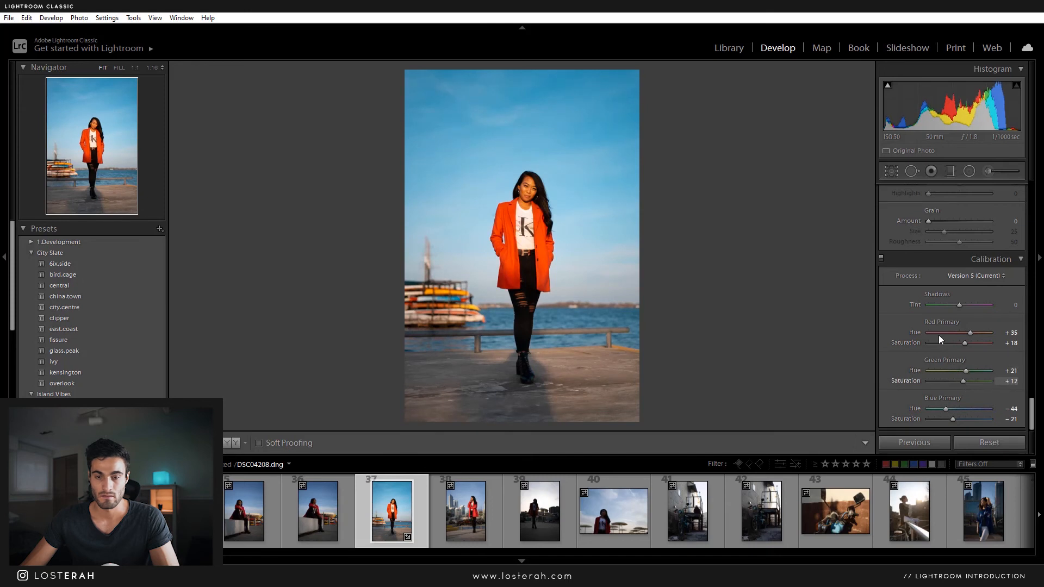
{"action": "left_click", "coordinate": [882, 260]}
{"action": "left_click", "coordinate": [881, 260]}
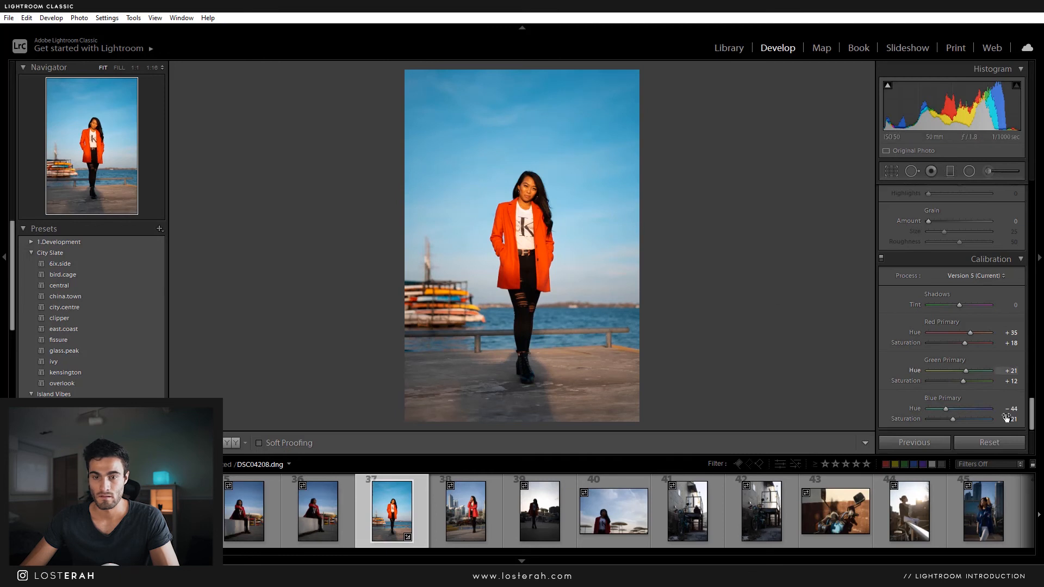
Step: Refine the red blazer photo's calibration to Red Hue +47, Green Hue +35 and Blue Saturation -37
{"action": "mouse_move", "coordinate": [969, 371]}
{"action": "left_mouse_down"}
{"action": "mouse_move", "coordinate": [952, 373]}
{"action": "mouse_move", "coordinate": [972, 374]}
{"action": "left_mouse_up"}
{"action": "mouse_move", "coordinate": [968, 333]}
{"action": "left_mouse_down"}
{"action": "mouse_move", "coordinate": [958, 343]}
{"action": "mouse_move", "coordinate": [966, 341]}
{"action": "left_mouse_up"}
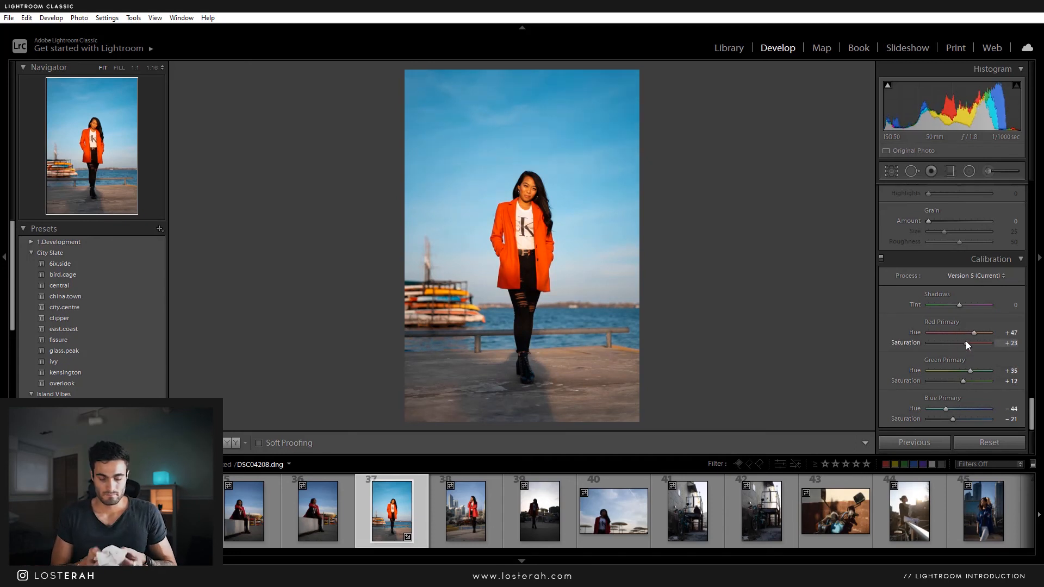
{"action": "left_click_drag", "start_coordinate": [953, 419], "coordinate": [949, 419]}
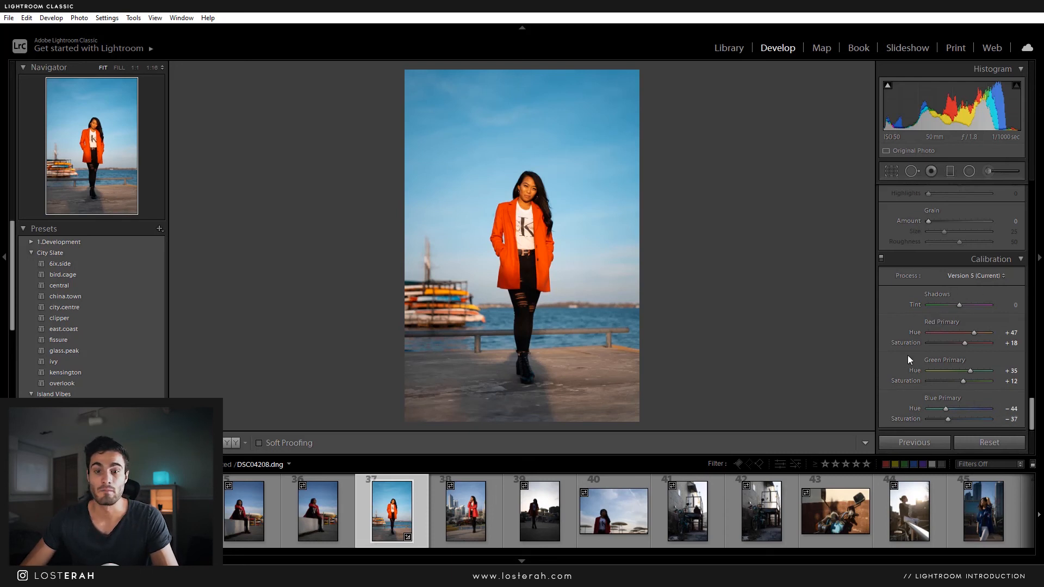
Step: Adjust the red blazer photo's HSL to Saturation Red -27 and Yellow -35, and Hue Aqua +38 and Blue -43
{"action": "scroll", "coordinate": [906, 355], "scroll_direction": "up", "scroll_amount": 15}
{"action": "scroll", "coordinate": [906, 355], "scroll_direction": "up", "scroll_amount": 3}
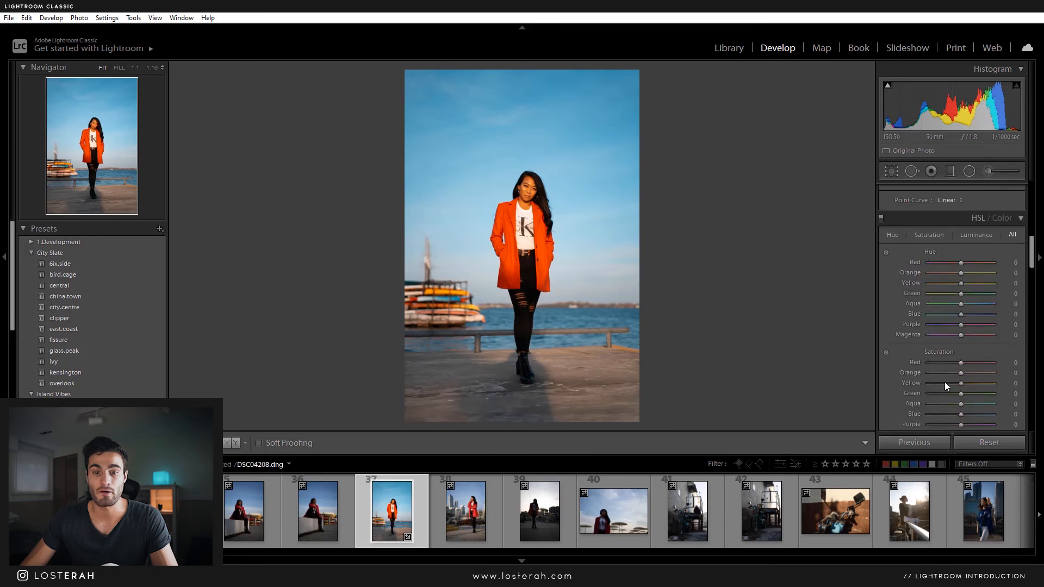
{"action": "left_click_drag", "start_coordinate": [962, 364], "coordinate": [951, 383]}
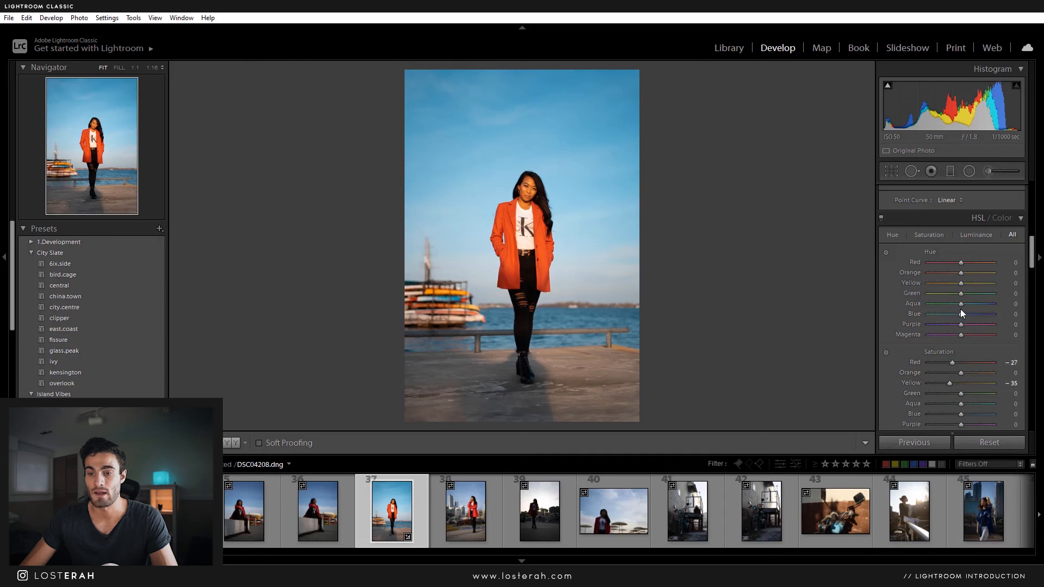
{"action": "mouse_move", "coordinate": [961, 314]}
{"action": "left_mouse_down"}
{"action": "mouse_move", "coordinate": [946, 315]}
{"action": "mouse_move", "coordinate": [975, 305]}
{"action": "mouse_move", "coordinate": [951, 315]}
{"action": "left_mouse_up"}
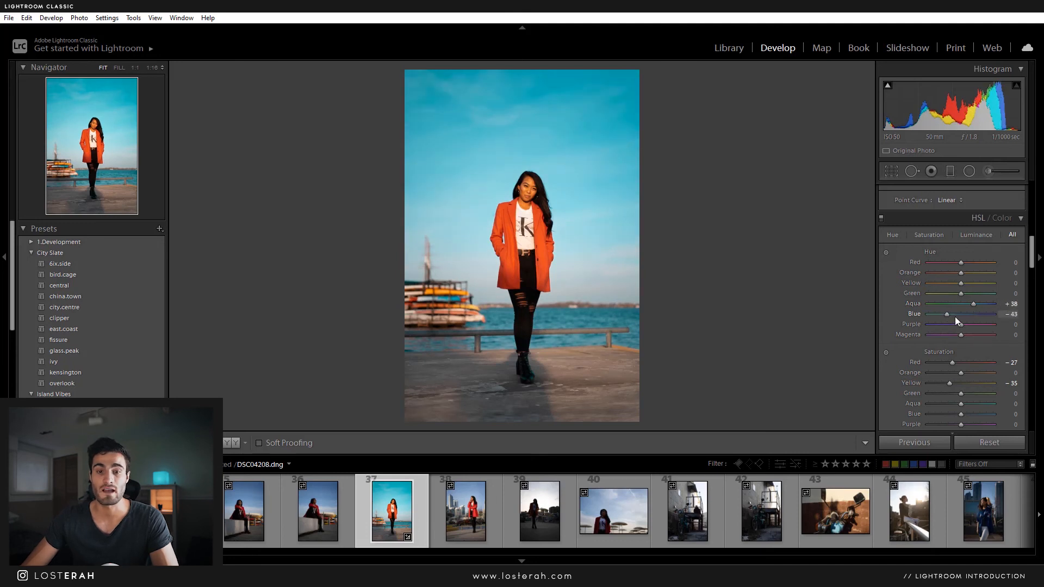
{"action": "mouse_move", "coordinate": [960, 272]}
{"action": "left_mouse_down"}
{"action": "mouse_move", "coordinate": [944, 273]}
{"action": "mouse_move", "coordinate": [962, 273]}
{"action": "left_mouse_up"}
{"action": "key", "text": "ctrl+z"}
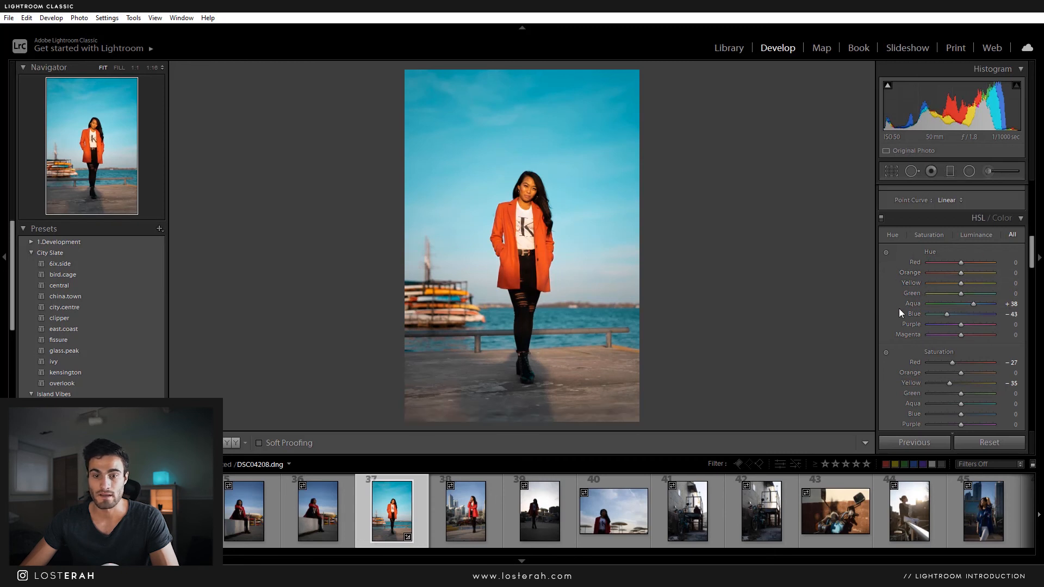
Step: Crop the red blazer photo to the 4 x 5 / 8 x 10 aspect ratio
{"action": "scroll", "coordinate": [899, 309], "scroll_direction": "down", "scroll_amount": 5}
{"action": "scroll", "coordinate": [901, 309], "scroll_direction": "up", "scroll_amount": 10}
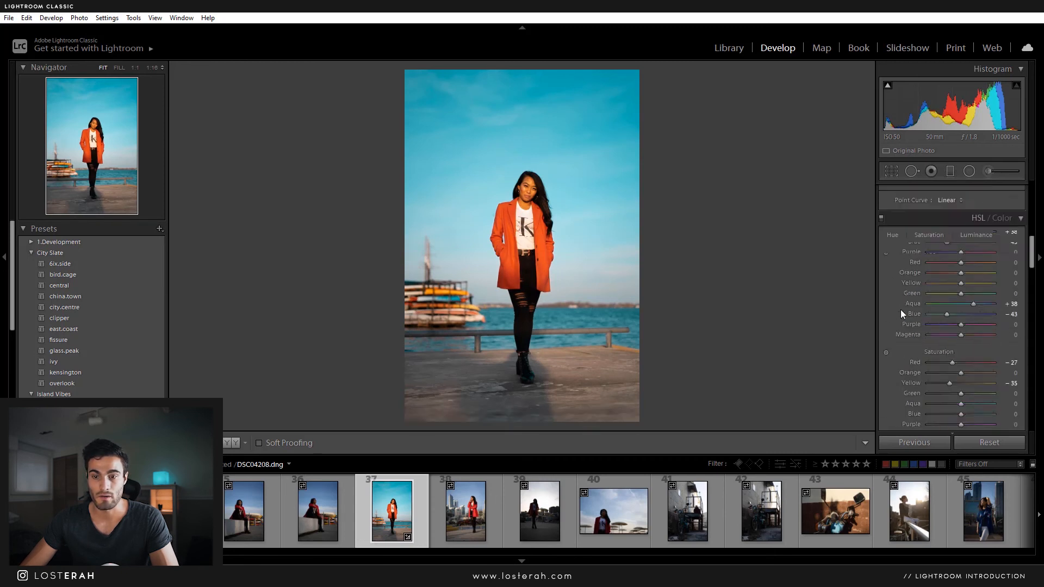
{"action": "scroll", "coordinate": [914, 294], "scroll_direction": "up", "scroll_amount": 3}
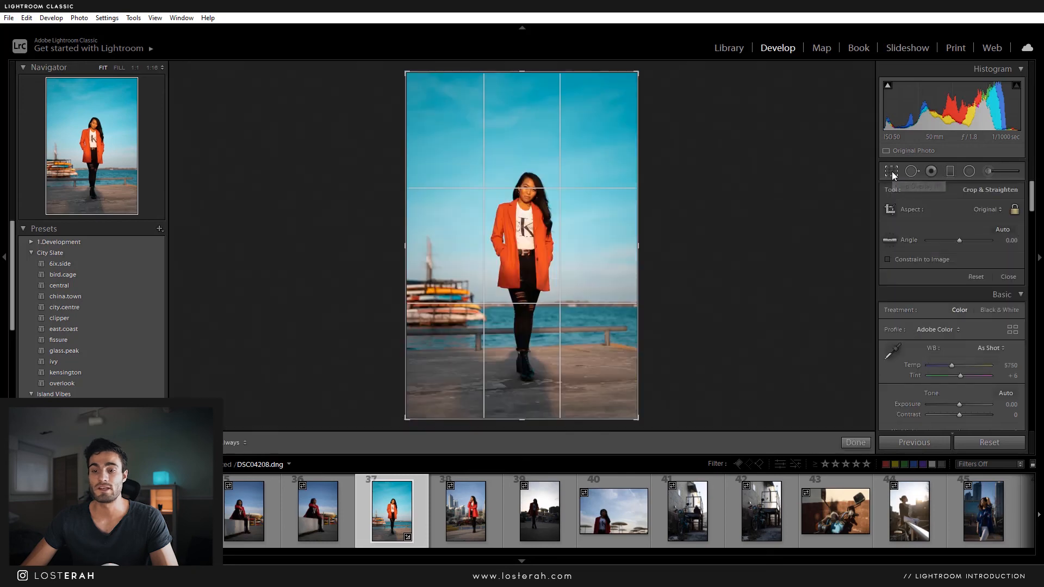
{"action": "left_click", "coordinate": [892, 171]}
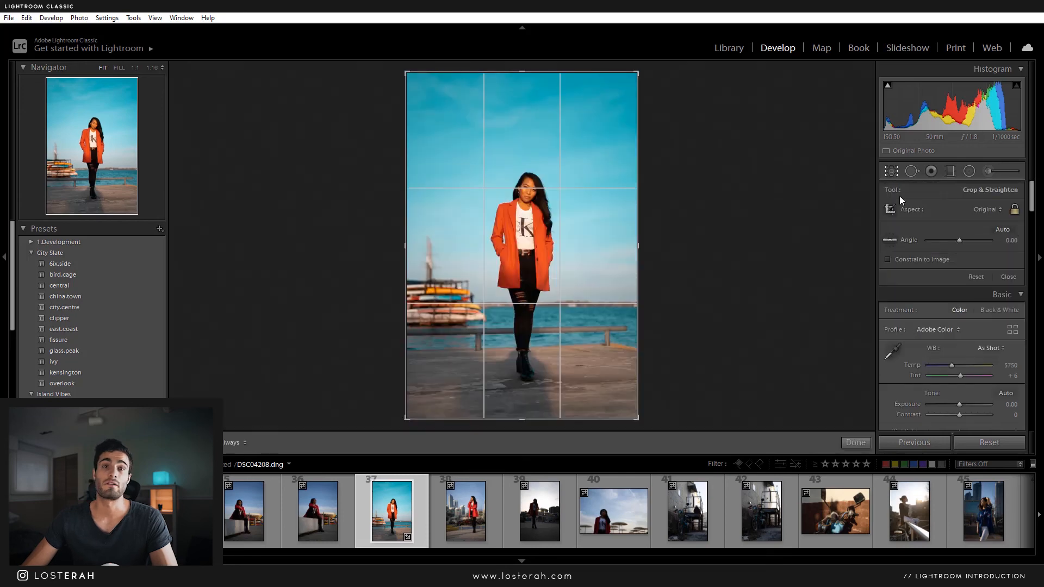
{"action": "left_click", "coordinate": [984, 209]}
{"action": "left_click", "coordinate": [921, 275]}
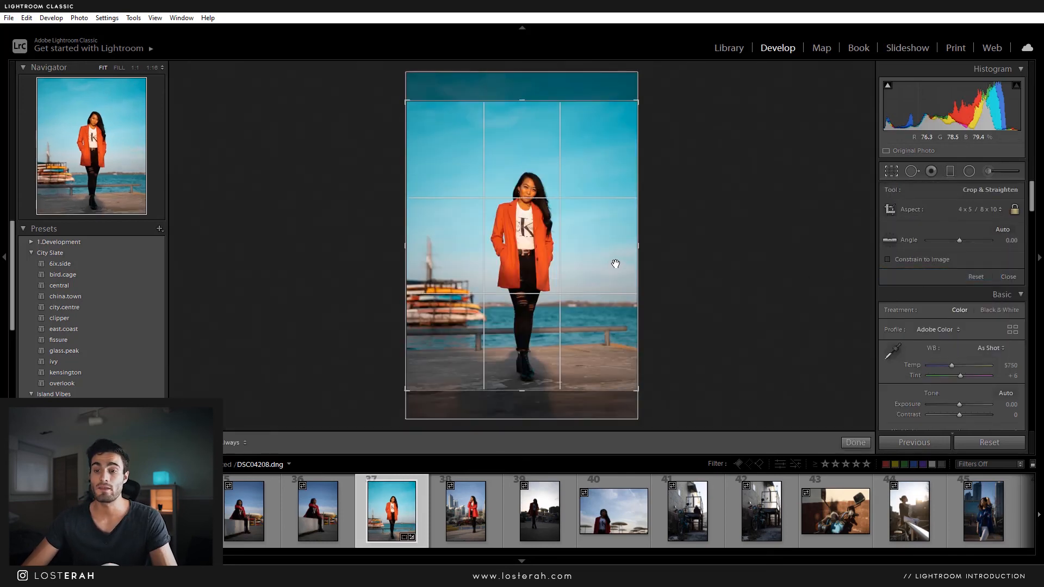
{"action": "key", "text": "Return"}
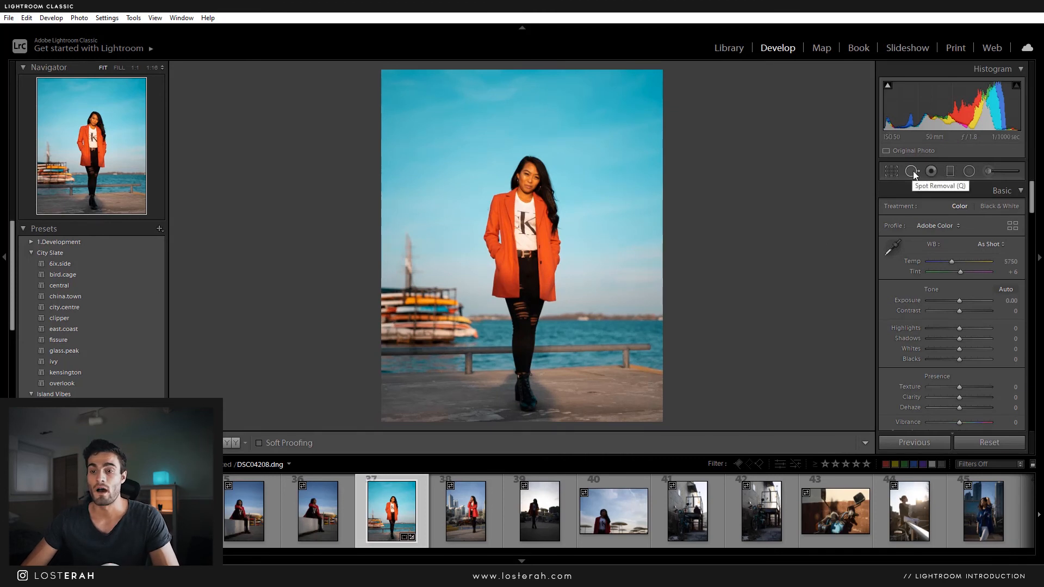
Step: Try a tighter crop around the lower part of the photo and undo it
{"action": "left_click", "coordinate": [892, 174]}
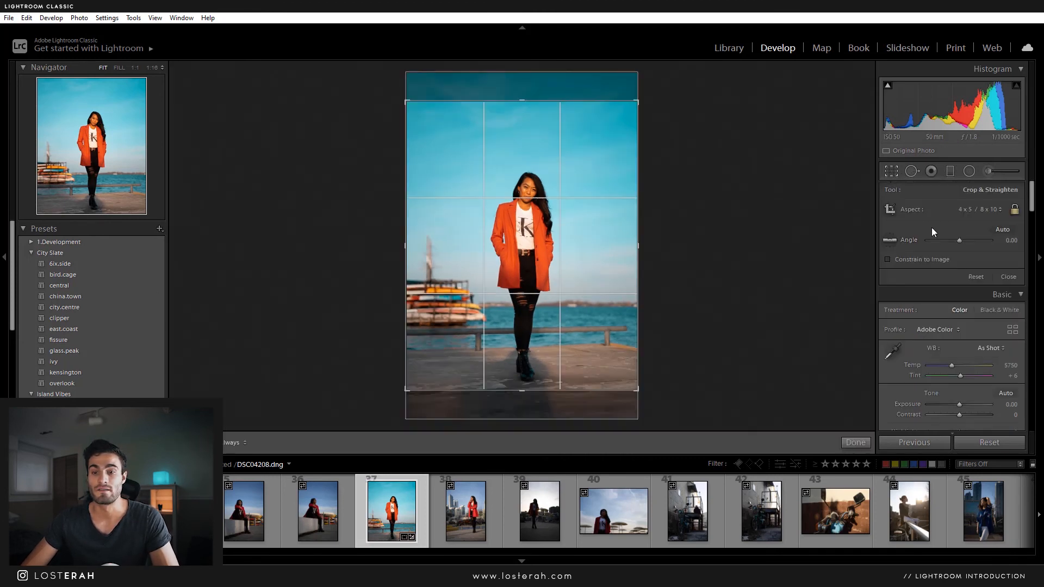
{"action": "left_click_drag", "start_coordinate": [637, 101], "coordinate": [707, 164]}
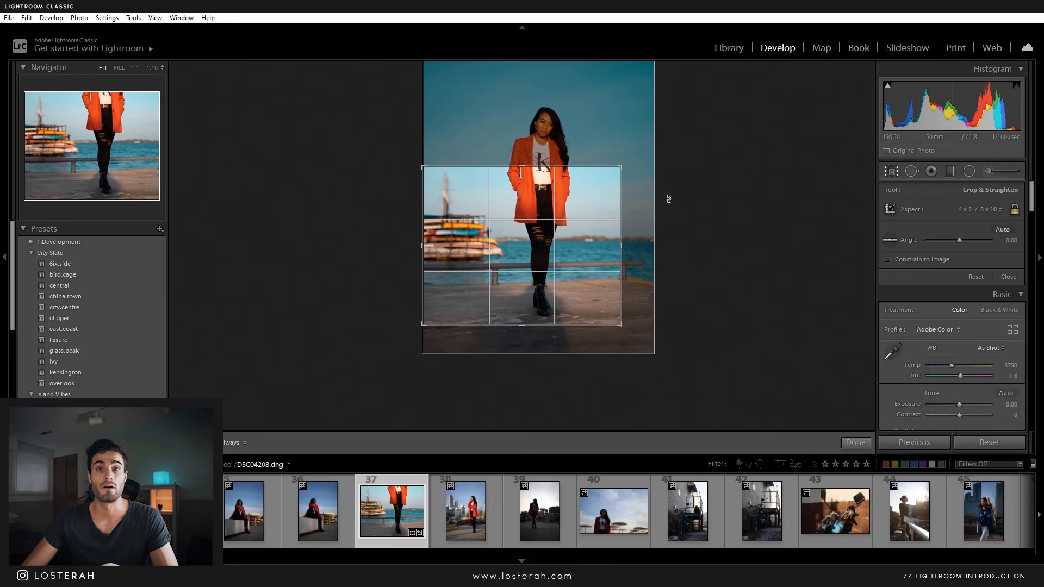
{"action": "key", "text": "Return"}
{"action": "key", "text": "ctrl+z"}
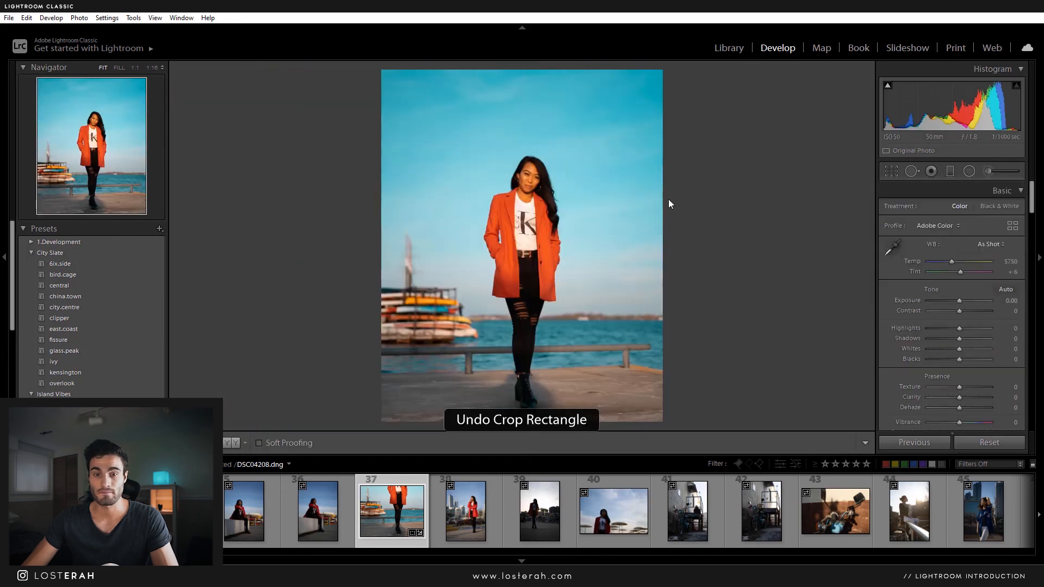
Step: Remove the mast above the stacked boats using Spot Removal with Size 77, Feather 61 and Clone mode
{"action": "left_click", "coordinate": [912, 171]}
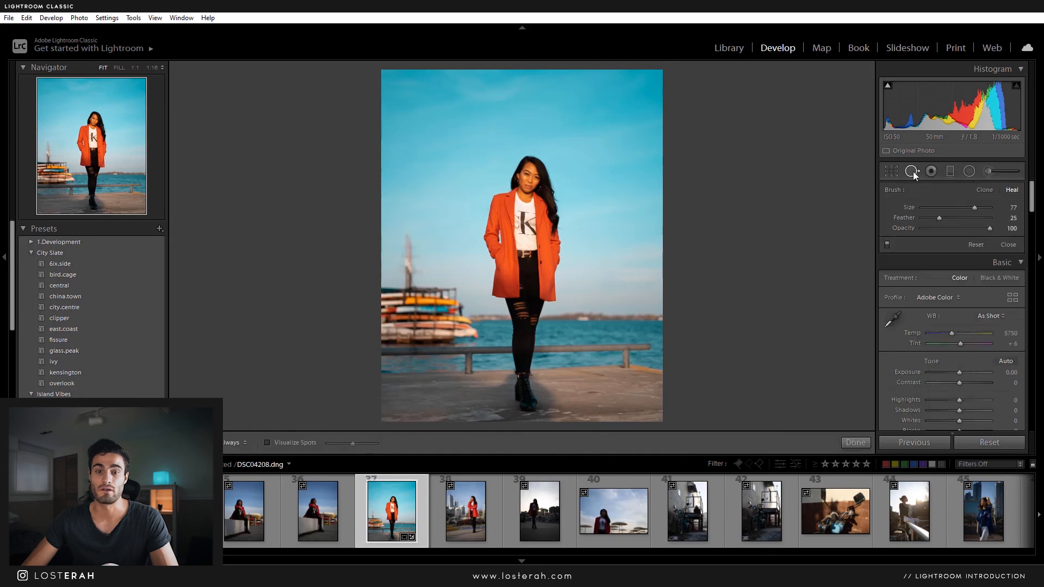
{"action": "left_click_drag", "start_coordinate": [409, 225], "coordinate": [420, 280]}
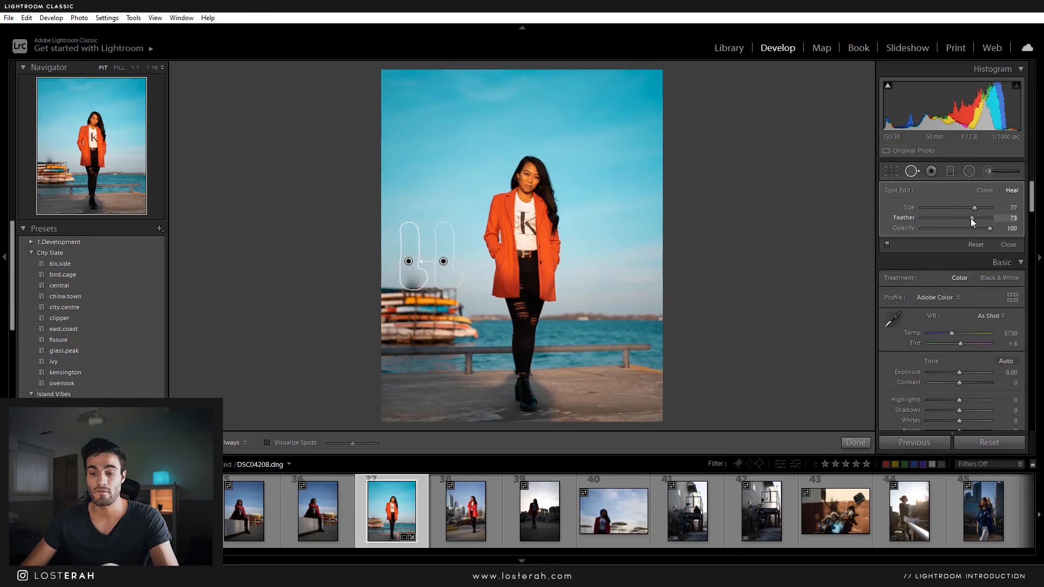
{"action": "left_click_drag", "start_coordinate": [971, 218], "coordinate": [963, 218]}
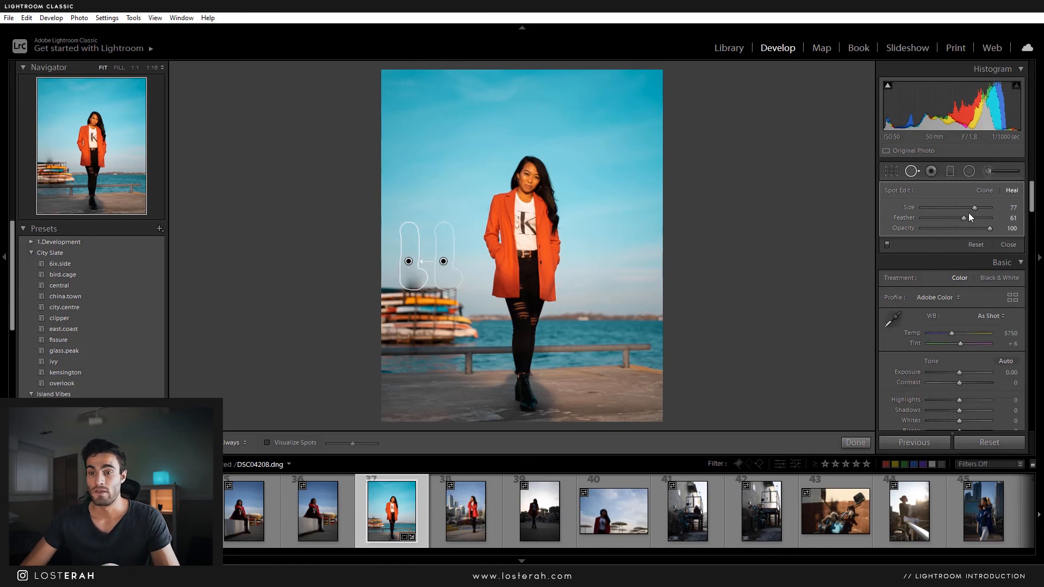
{"action": "left_click", "coordinate": [986, 190]}
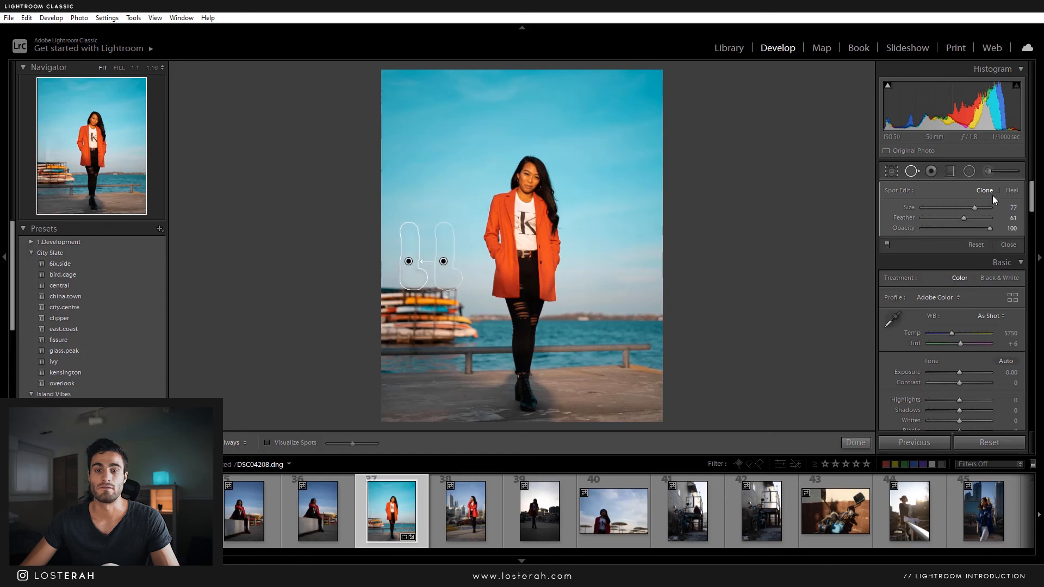
{"action": "left_click", "coordinate": [1011, 190]}
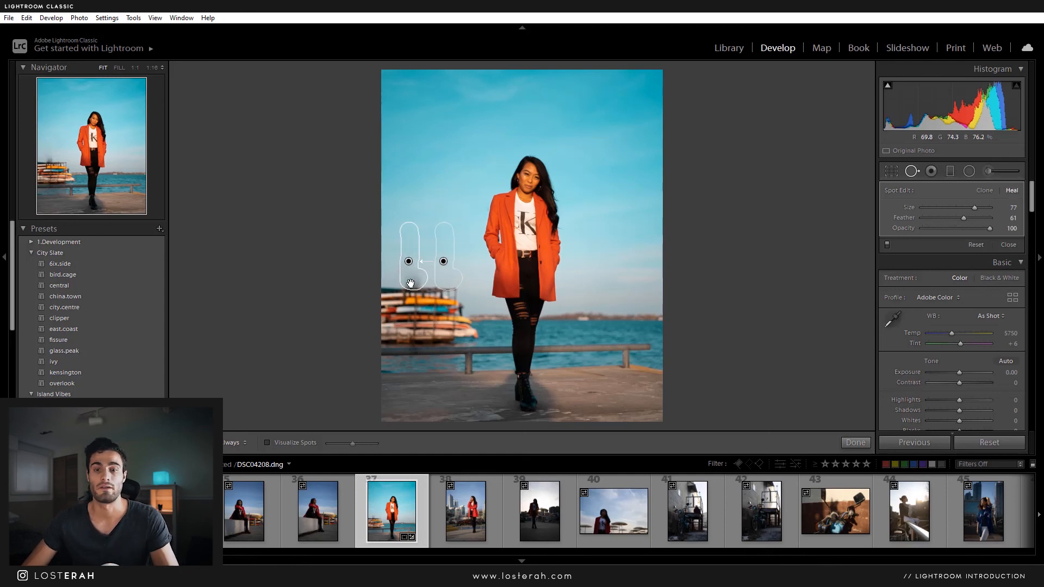
{"action": "left_click", "coordinate": [984, 189]}
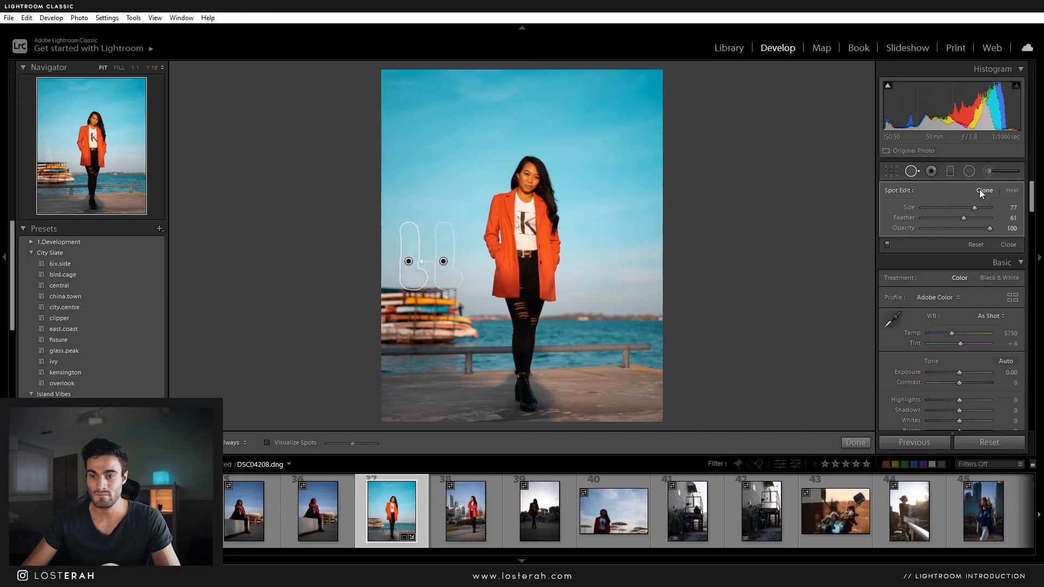
{"action": "left_click", "coordinate": [912, 173]}
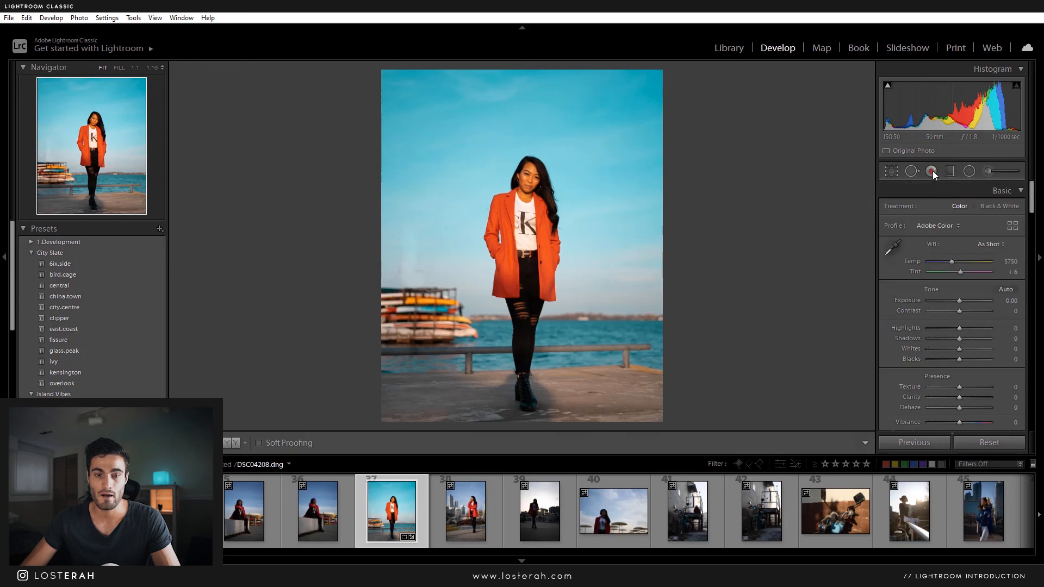
Step: Try Red Eye Correction on the woman's face and undo the correction
{"action": "left_click", "coordinate": [932, 171]}
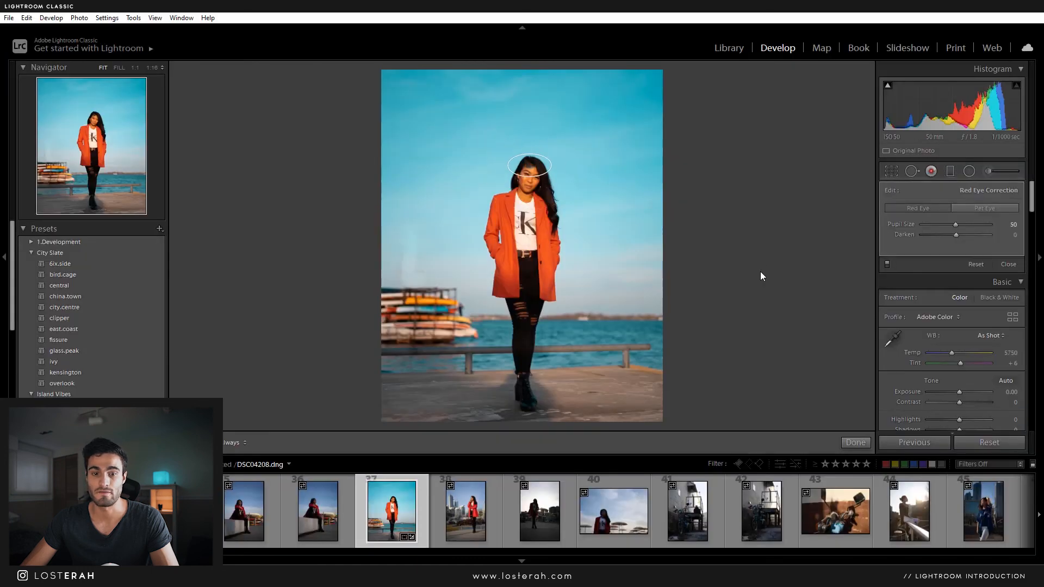
{"action": "key", "text": "ctrl+z"}
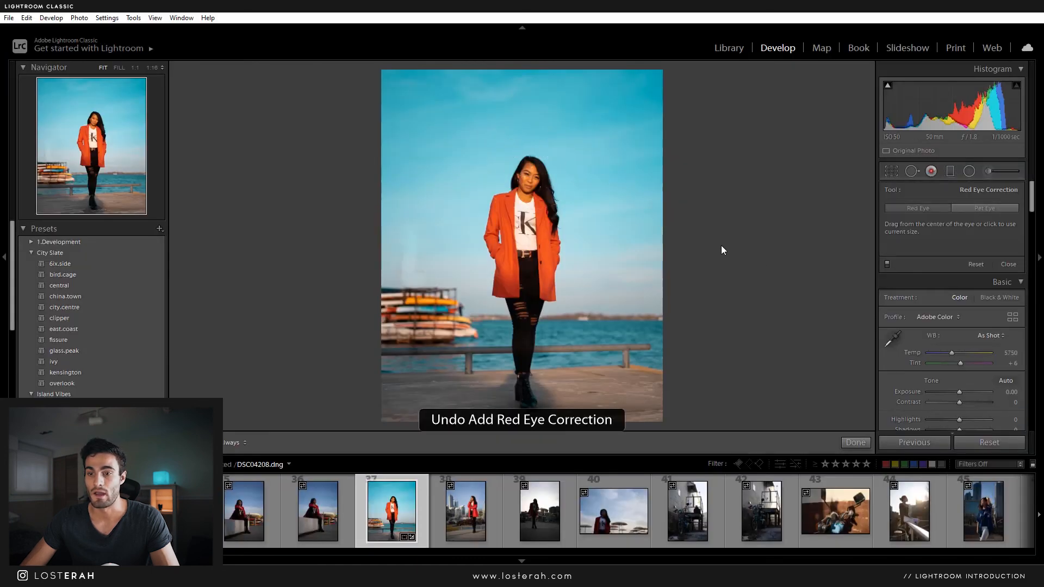
Step: Add a slanted graduated filter from the photo's right side across the woman and set its Exposure to 0.86
{"action": "left_click", "coordinate": [951, 172]}
{"action": "left_click_drag", "start_coordinate": [677, 139], "coordinate": [418, 193]}
{"action": "mouse_move", "coordinate": [550, 167]}
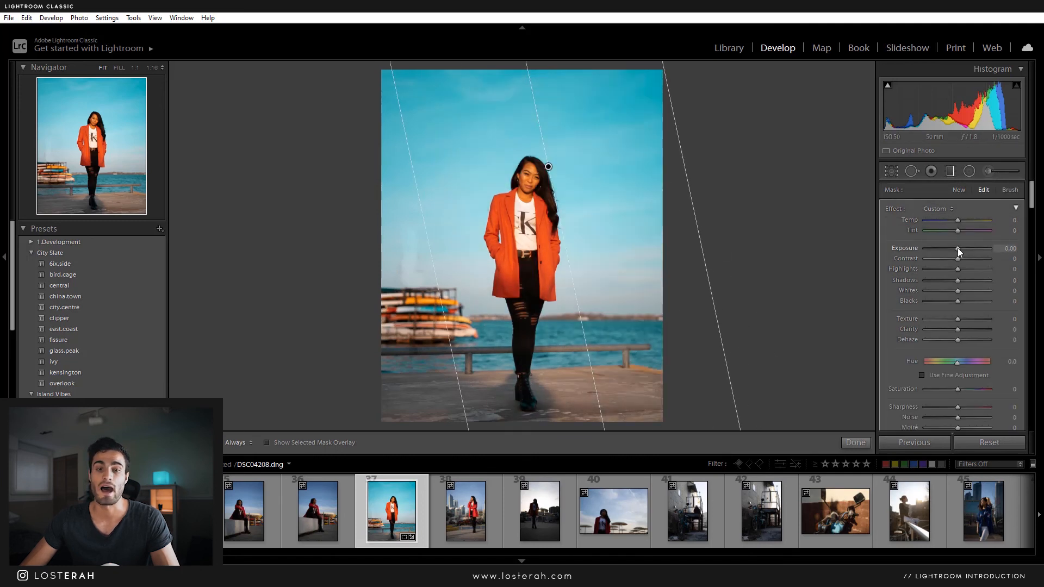
{"action": "scroll", "coordinate": [908, 279], "scroll_direction": "down", "scroll_amount": 3}
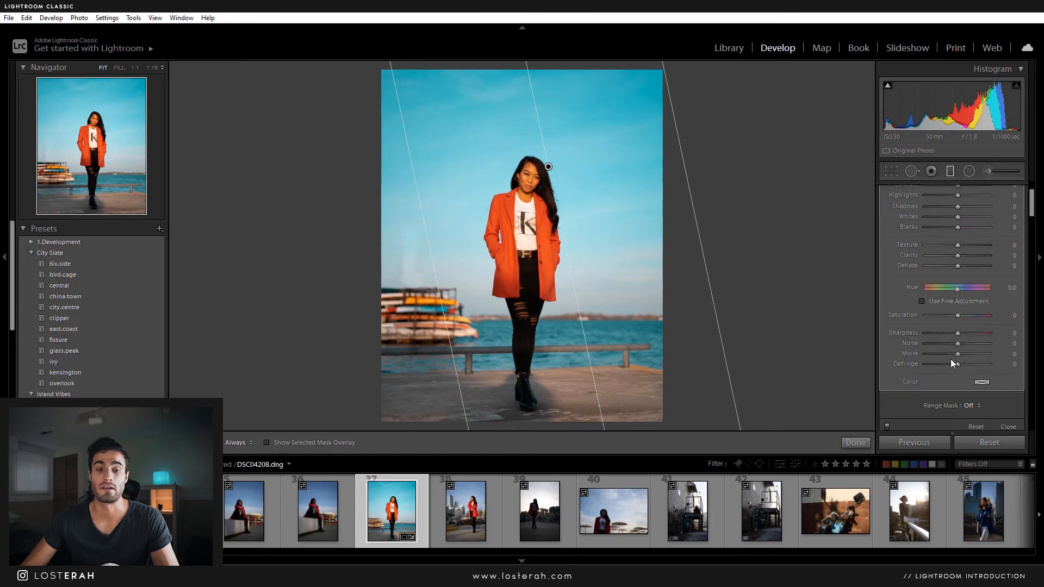
{"action": "scroll", "coordinate": [908, 279], "scroll_direction": "up", "scroll_amount": 3}
{"action": "left_click_drag", "start_coordinate": [959, 249], "coordinate": [967, 249]}
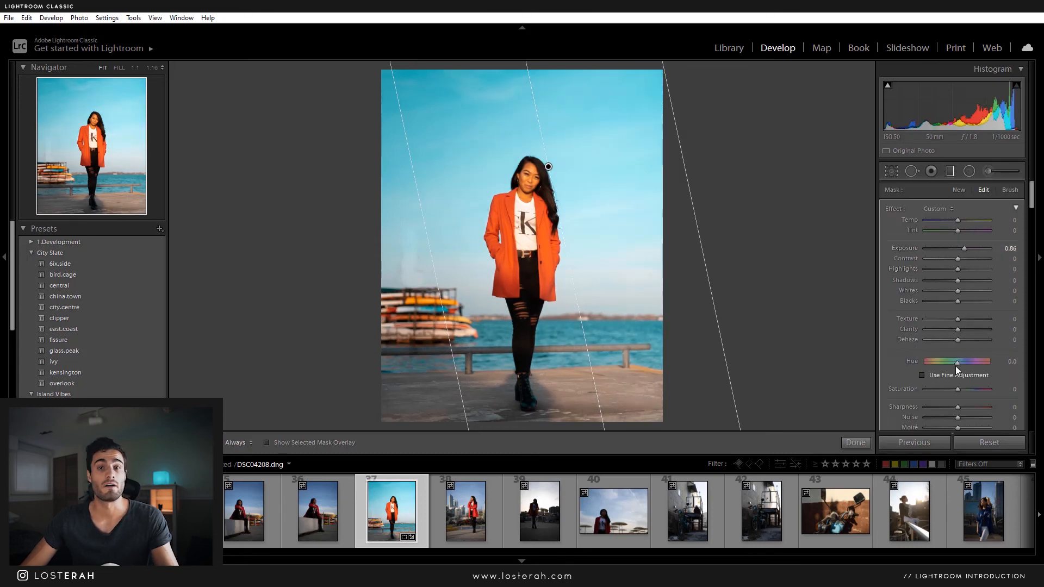
Step: Try shifting the graduated filter's Hue and undo the hue changes
{"action": "left_click_drag", "start_coordinate": [957, 363], "coordinate": [972, 363]}
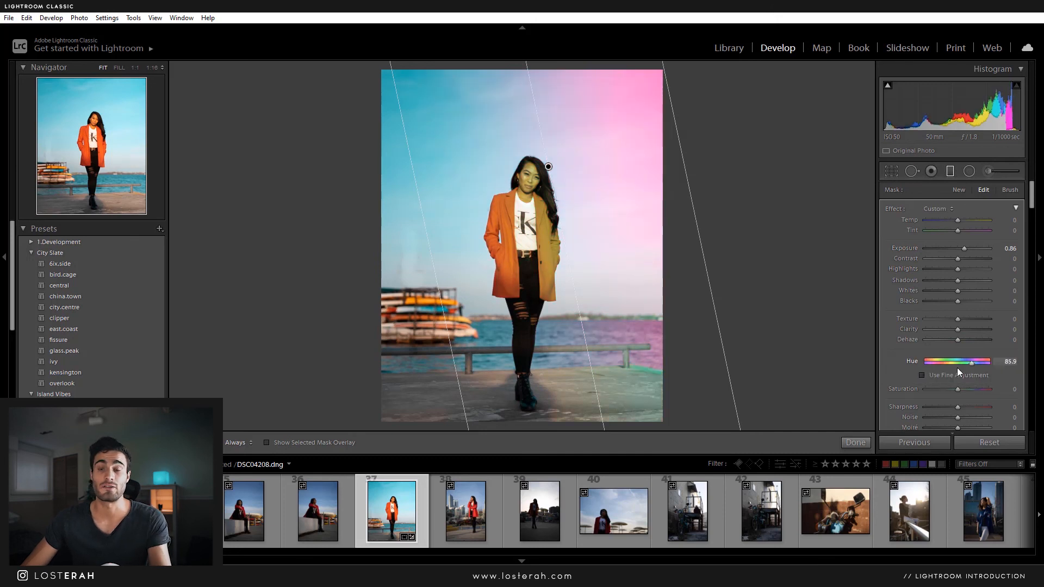
{"action": "key", "text": "ctrl+z"}
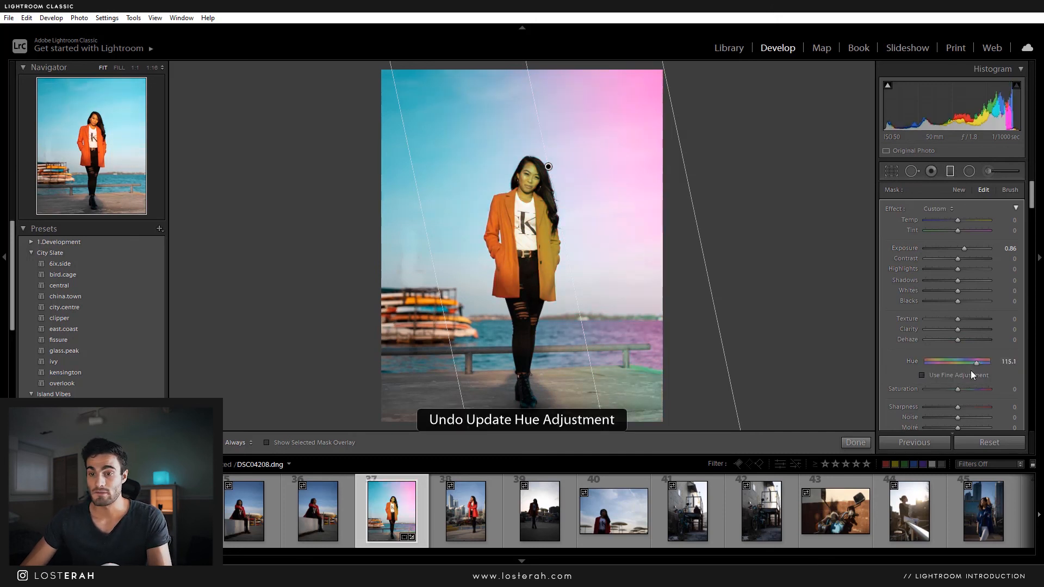
{"action": "key", "text": "ctrl+z"}
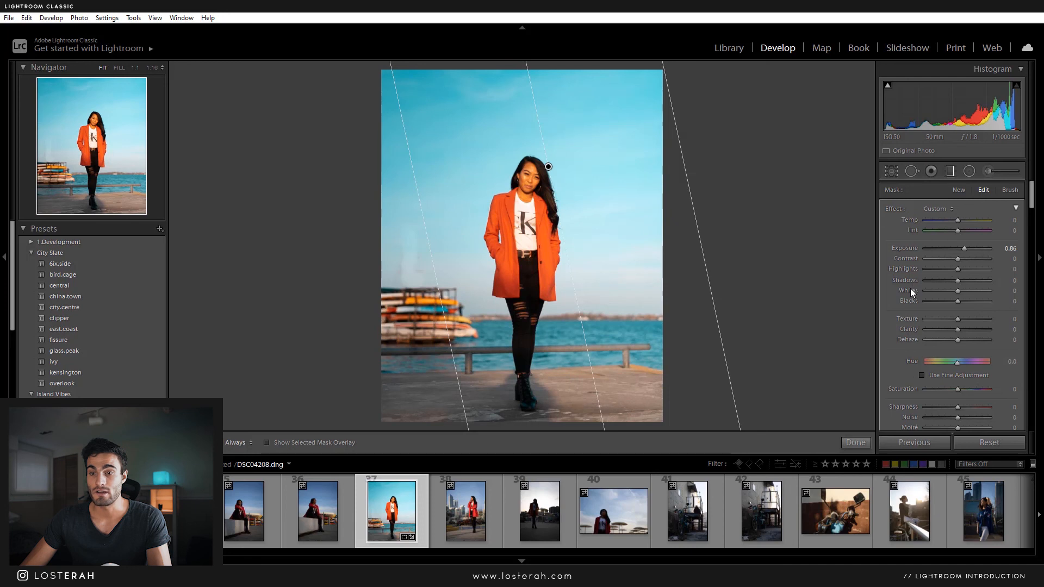
Step: Show the selected mask overlay and erase part of the gradient from the sky beside the woman with a size 9.0 Auto Mask brush
{"action": "left_click", "coordinate": [1010, 192]}
{"action": "scroll", "coordinate": [907, 272], "scroll_direction": "down", "scroll_amount": 5}
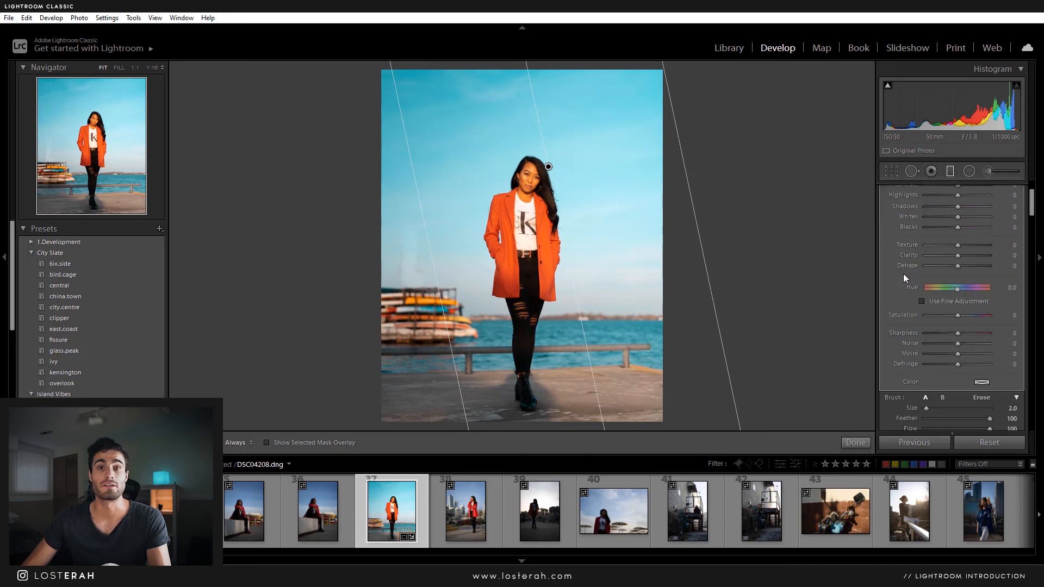
{"action": "left_click", "coordinate": [980, 323]}
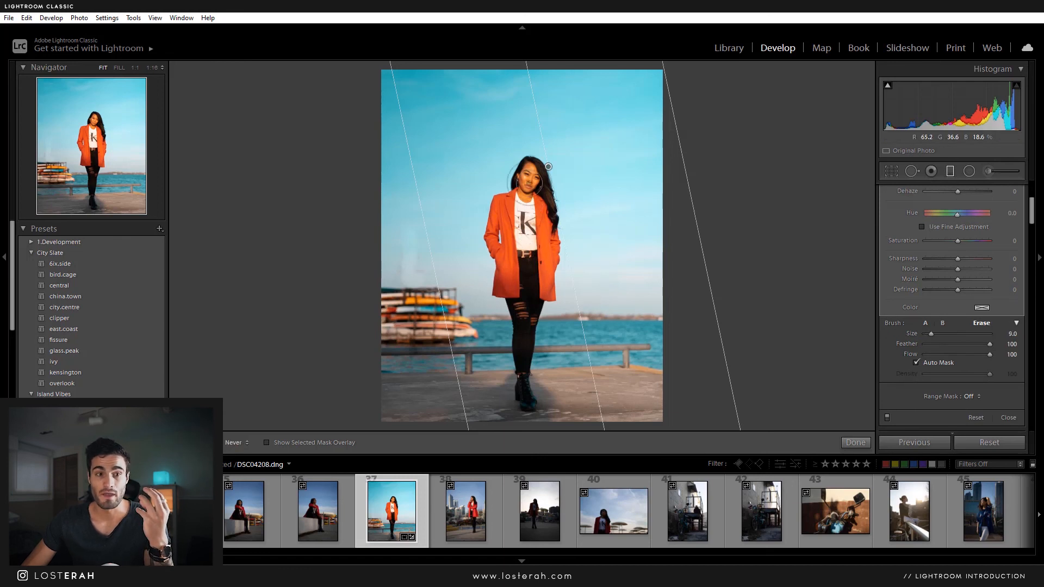
{"action": "key", "text": "h"}
{"action": "scroll", "coordinate": [544, 326], "scroll_direction": "up", "scroll_amount": 1}
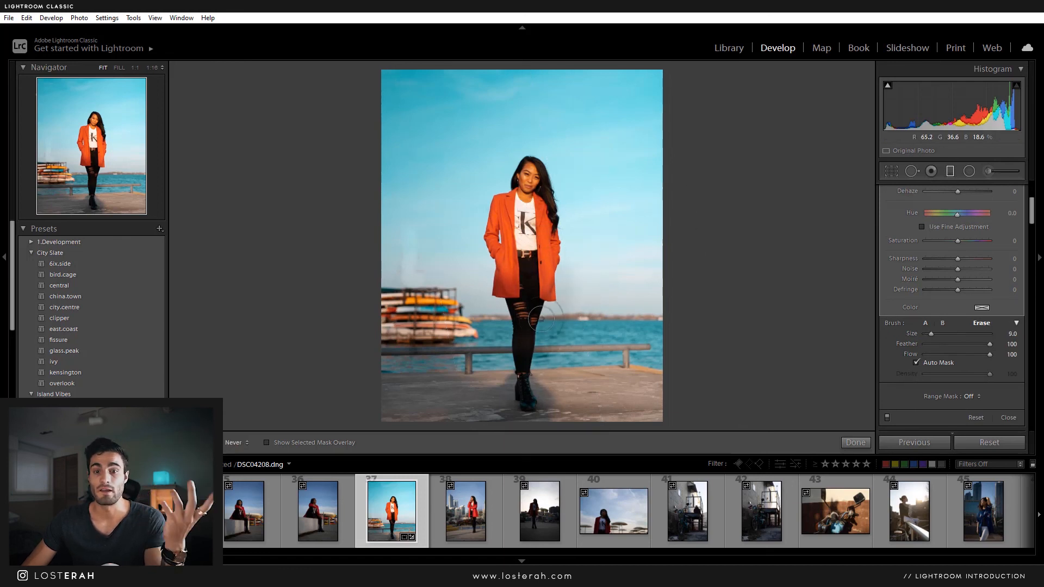
{"action": "key", "text": "h"}
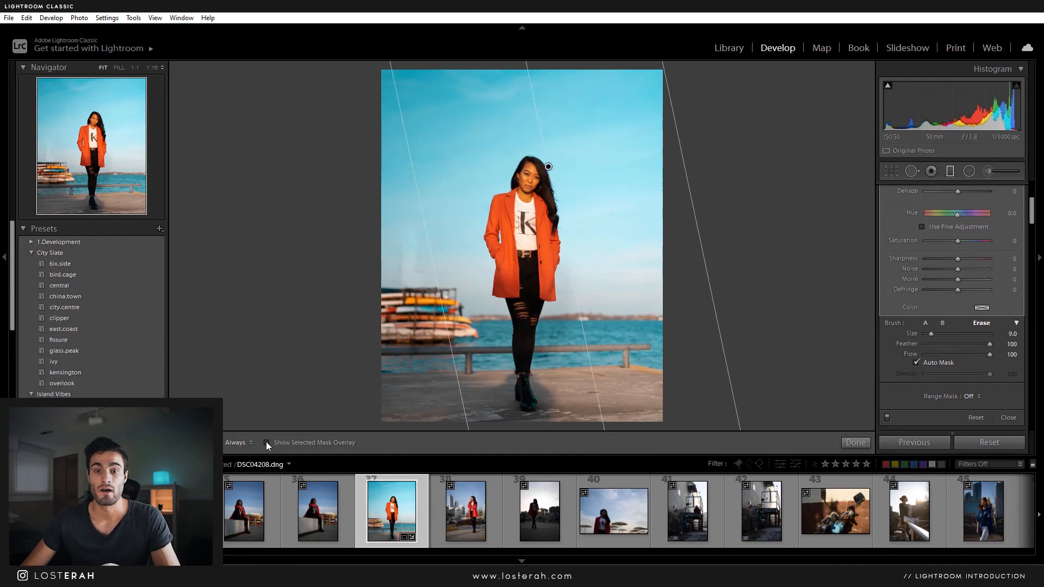
{"action": "left_click", "coordinate": [267, 443]}
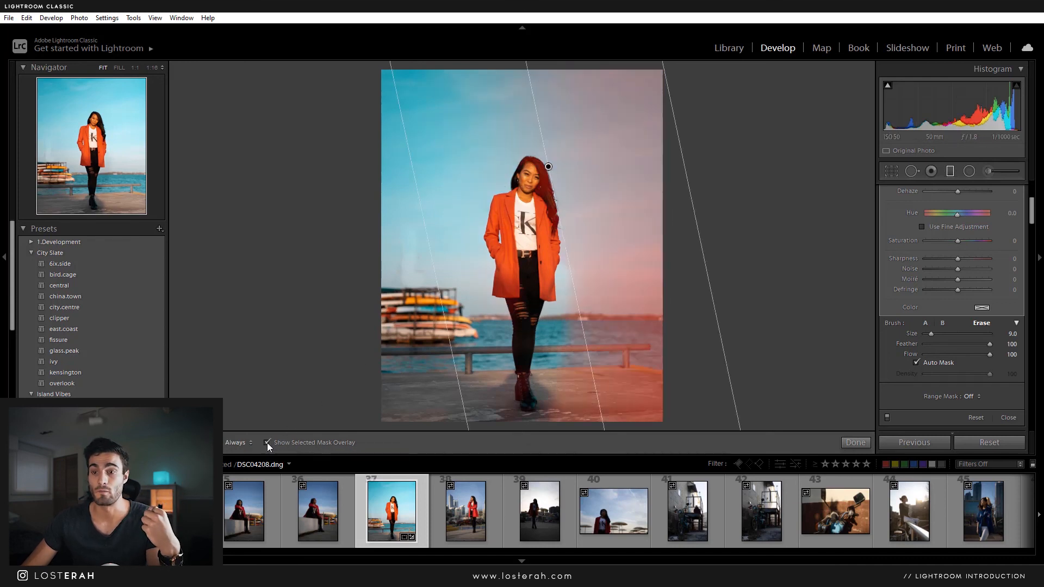
{"action": "key", "text": "h"}
{"action": "mouse_move", "coordinate": [552, 174]}
{"action": "left_mouse_down"}
{"action": "mouse_move", "coordinate": [599, 163]}
{"action": "mouse_move", "coordinate": [589, 268]}
{"action": "mouse_move", "coordinate": [612, 227]}
{"action": "left_mouse_up"}
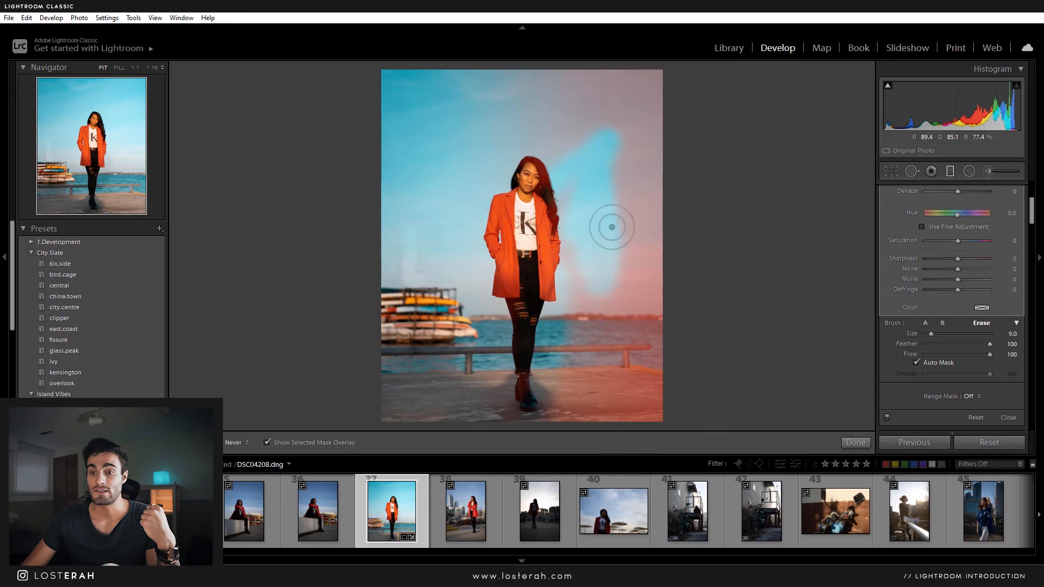
{"action": "key", "text": "h"}
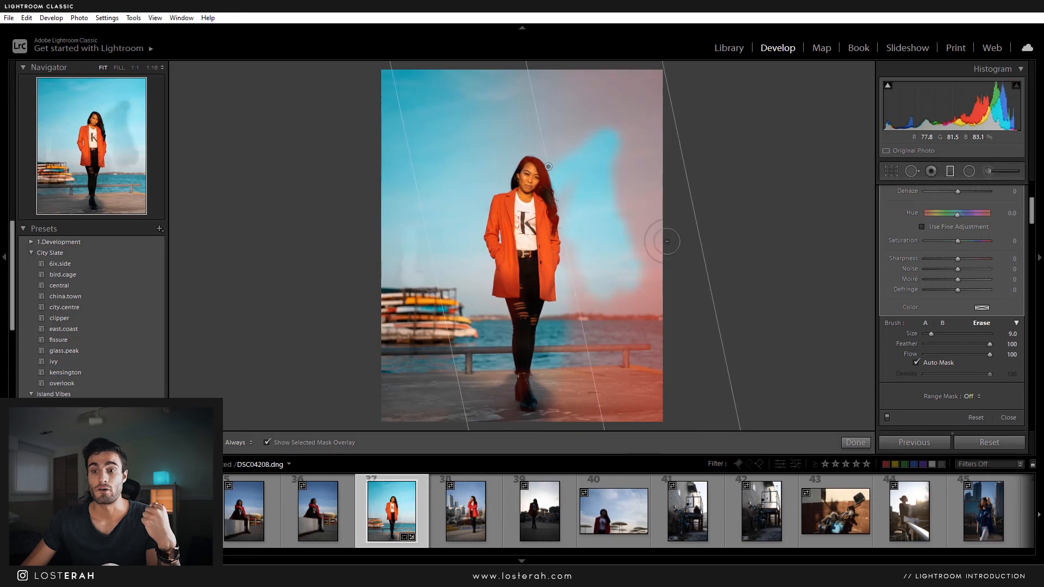
Step: Delete the graduated filter from the photo
{"action": "right_click", "coordinate": [547, 165]}
{"action": "left_click", "coordinate": [567, 189]}
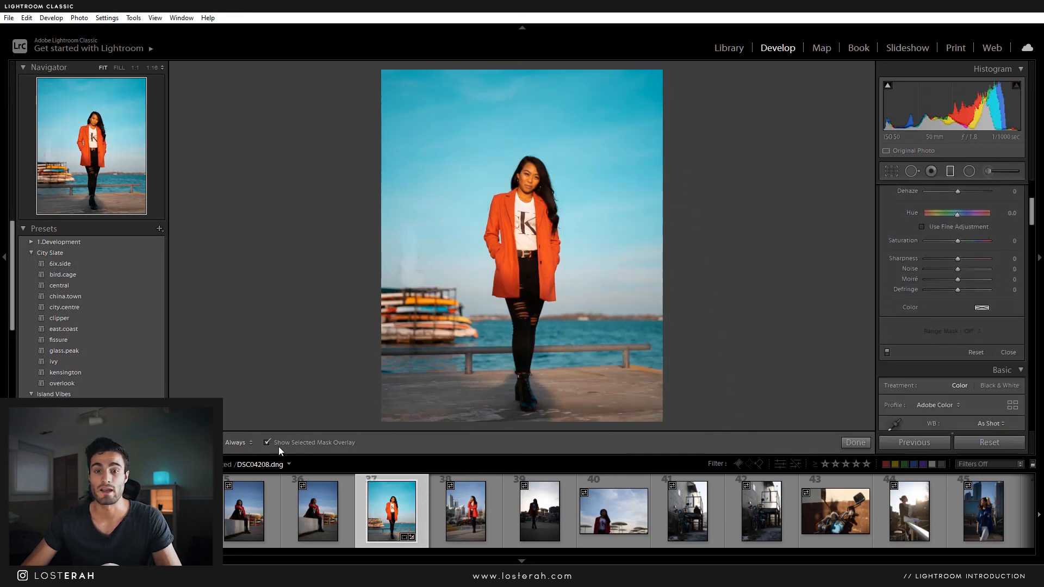
Step: Draw a radial filter fitted as a tall ellipse around the woman from head to feet and set its Exposure to 0.38
{"action": "left_click", "coordinate": [973, 174]}
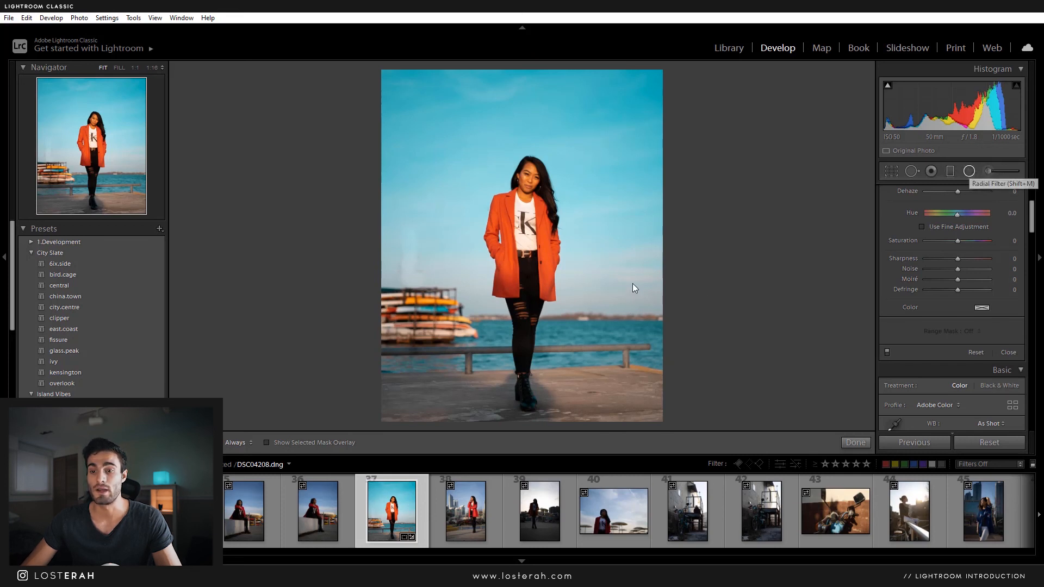
{"action": "left_click_drag", "start_coordinate": [614, 167], "coordinate": [780, 349]}
{"action": "left_click_drag", "start_coordinate": [614, 167], "coordinate": [522, 254]}
{"action": "left_click_drag", "start_coordinate": [681, 255], "coordinate": [526, 281]}
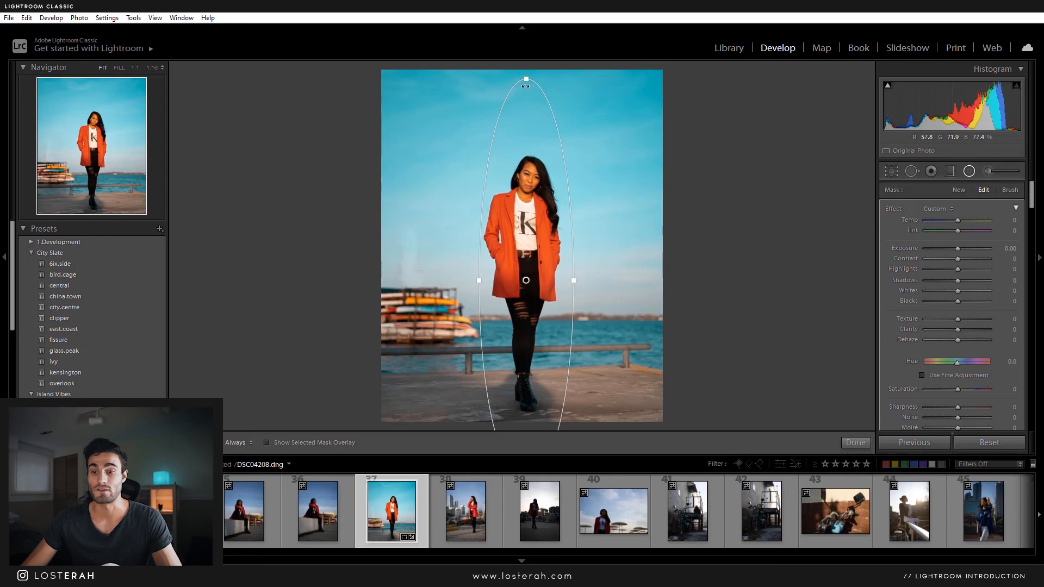
{"action": "left_click_drag", "start_coordinate": [526, 80], "coordinate": [526, 147]}
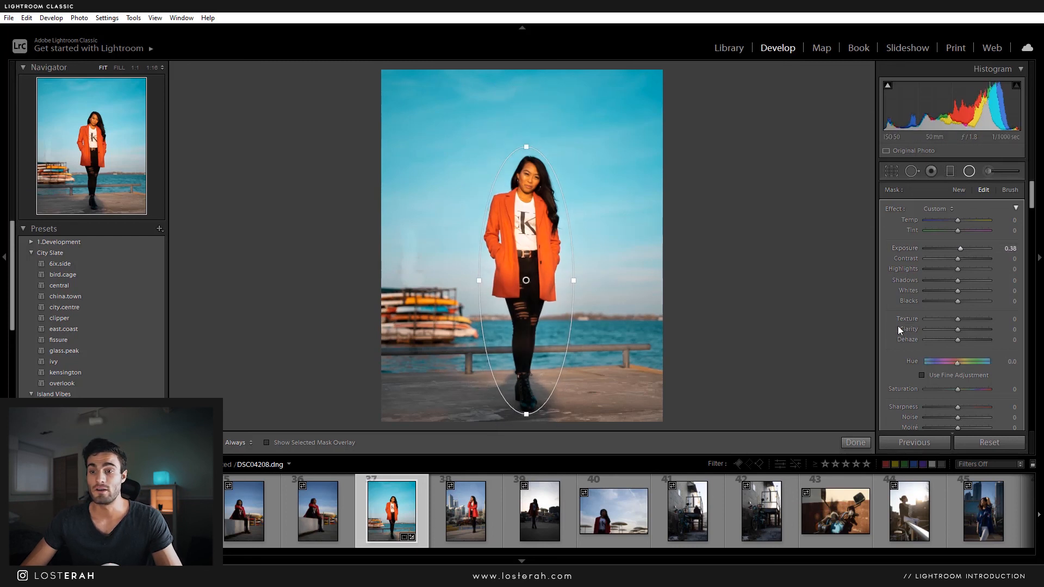
Step: Set the radial filter's Feather to 100 and close the filter
{"action": "scroll", "coordinate": [924, 332], "scroll_direction": "down", "scroll_amount": 3}
{"action": "left_click_drag", "start_coordinate": [959, 328], "coordinate": [1011, 330]}
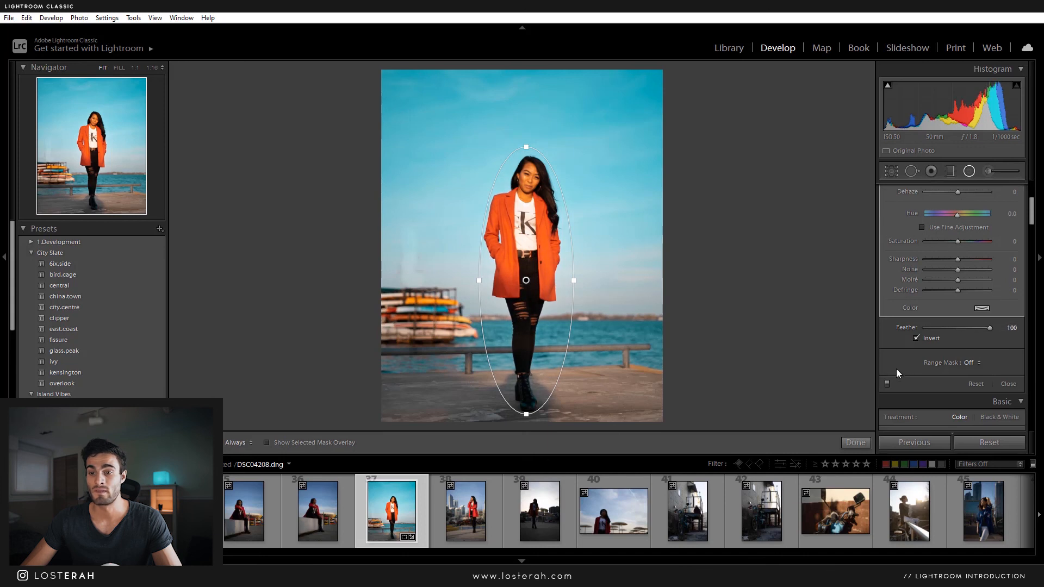
{"action": "scroll", "coordinate": [896, 369], "scroll_direction": "up", "scroll_amount": 3}
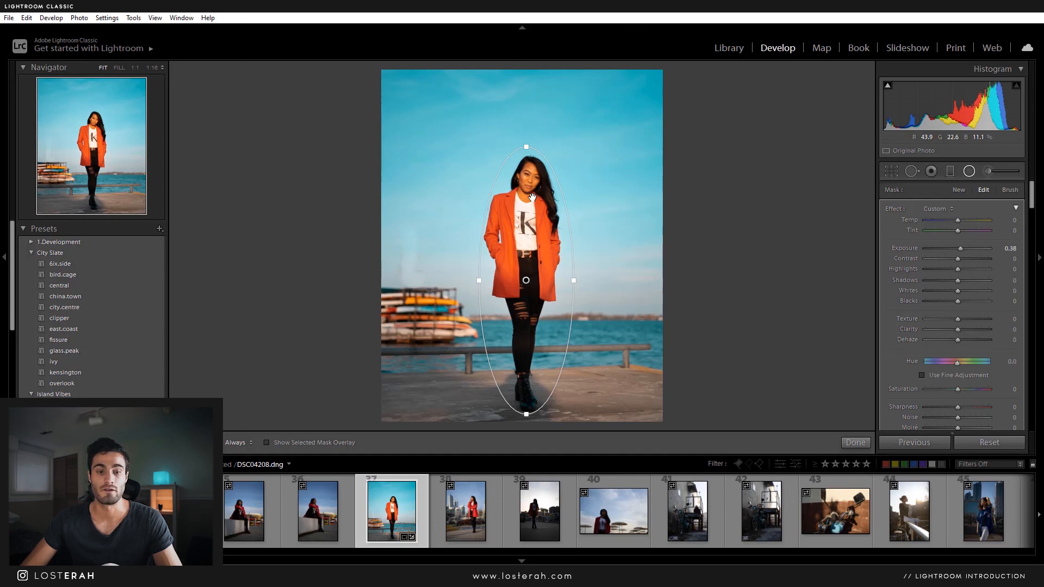
{"action": "left_click", "coordinate": [970, 171]}
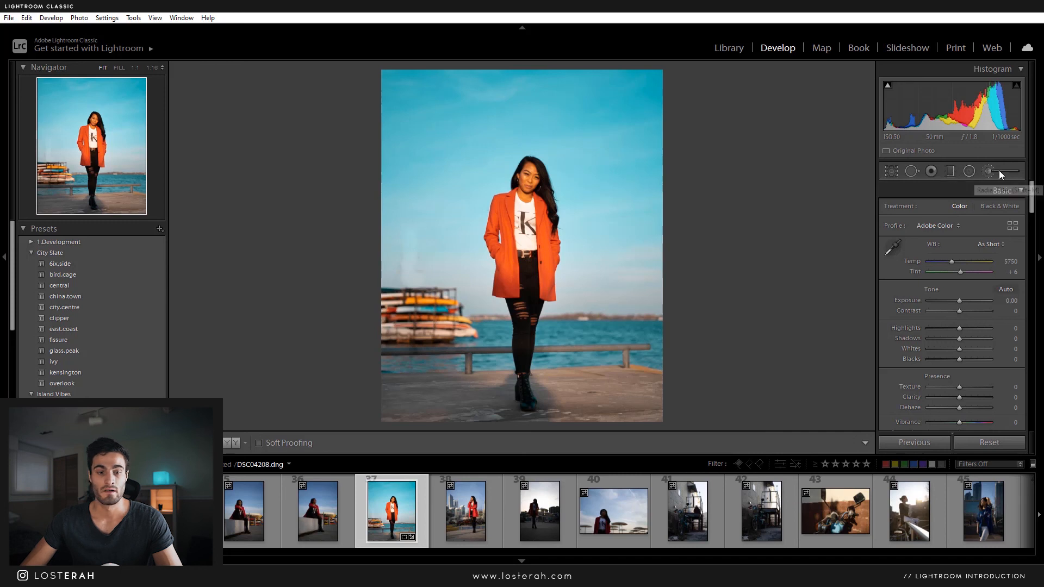
Step: Paint an Adjustment Brush mask over the woman's orange jacket with brush size 8.0 and Auto Mask
{"action": "left_click", "coordinate": [988, 171]}
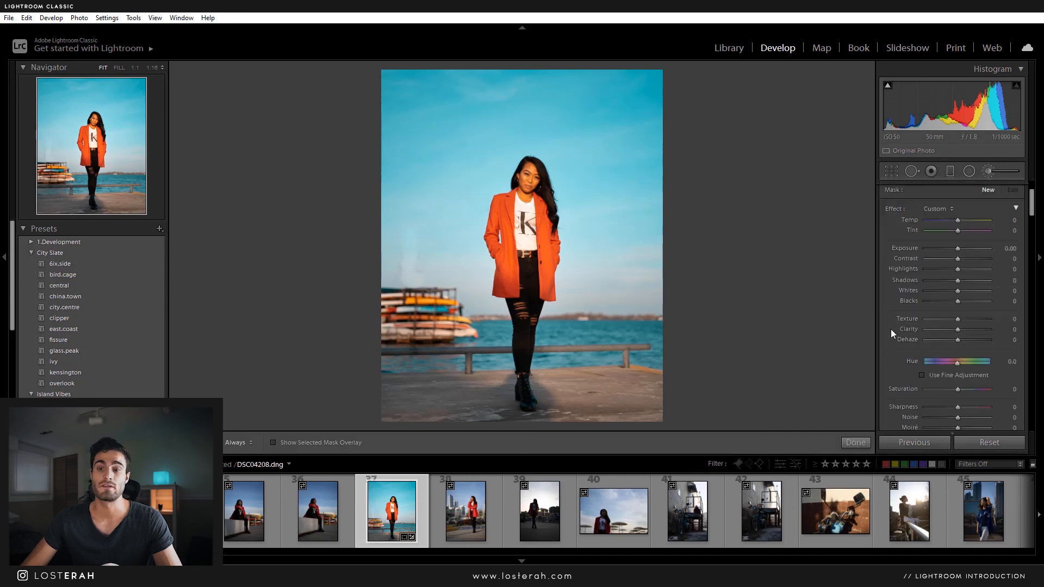
{"action": "scroll", "coordinate": [890, 328], "scroll_direction": "down", "scroll_amount": 5}
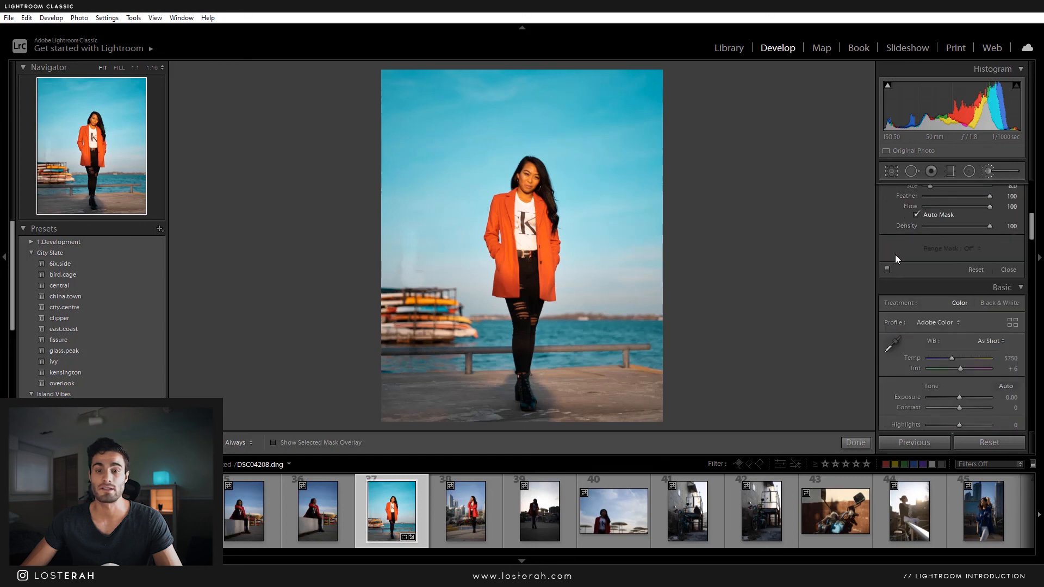
{"action": "scroll", "coordinate": [895, 254], "scroll_direction": "up", "scroll_amount": 4}
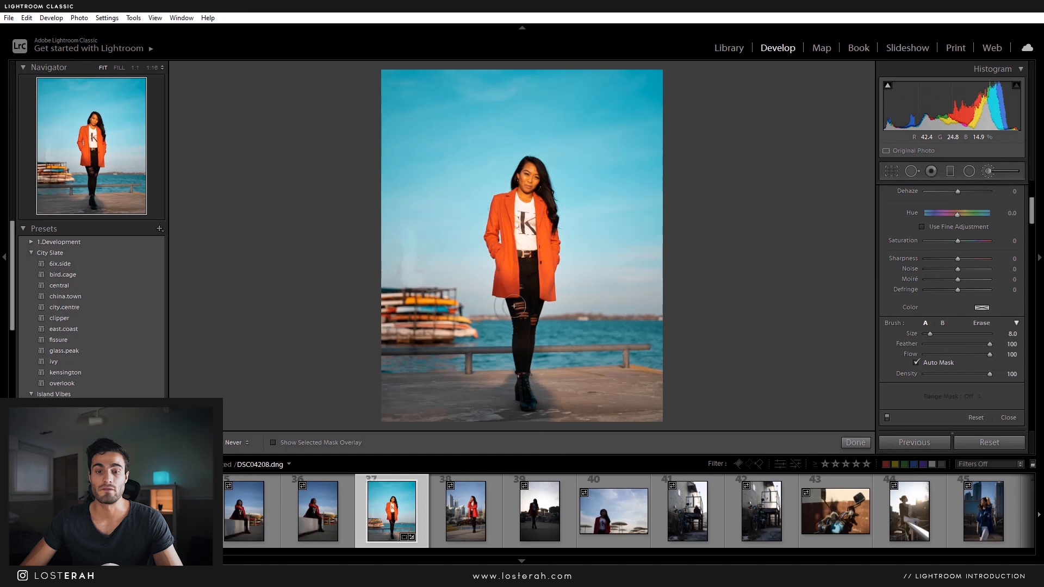
{"action": "left_click", "coordinate": [554, 235]}
{"action": "mouse_move", "coordinate": [531, 251]}
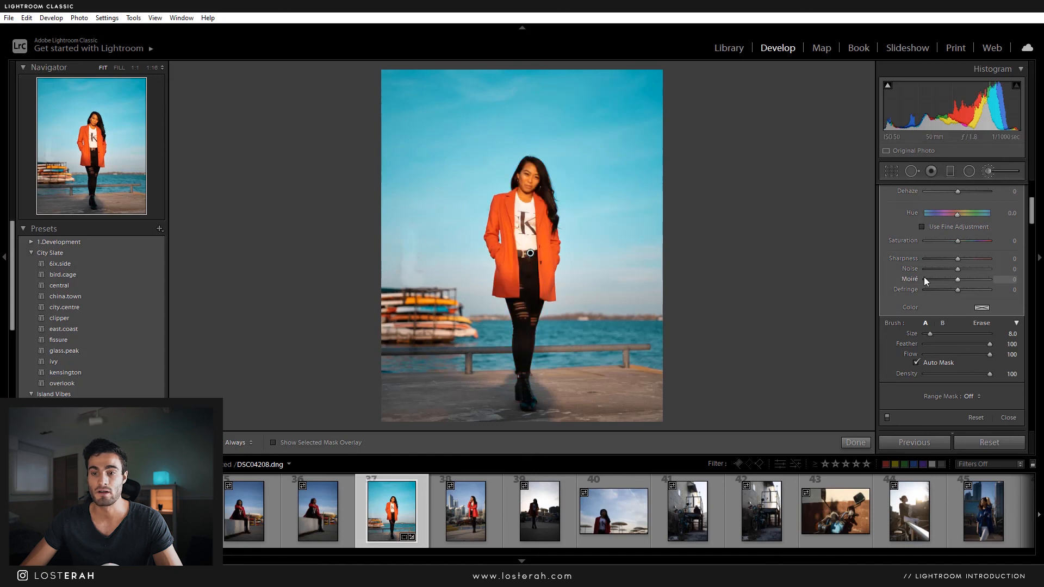
Step: Set the jacket brush adjustment's Exposure to 0.58 and close the Adjustment Brush
{"action": "scroll", "coordinate": [896, 288], "scroll_direction": "up", "scroll_amount": 3}
{"action": "left_click_drag", "start_coordinate": [965, 248], "coordinate": [964, 248]}
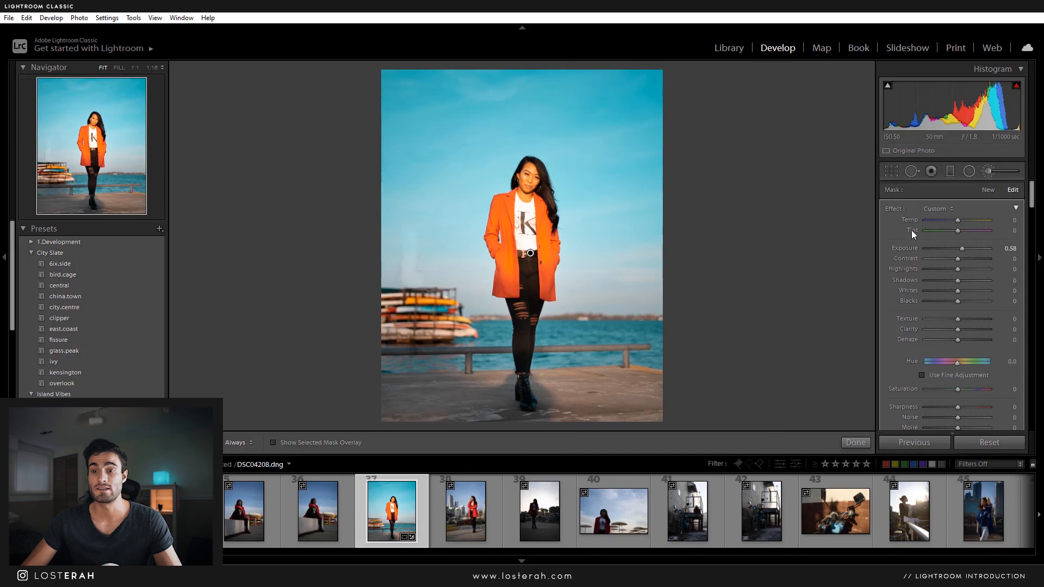
{"action": "left_click", "coordinate": [989, 169]}
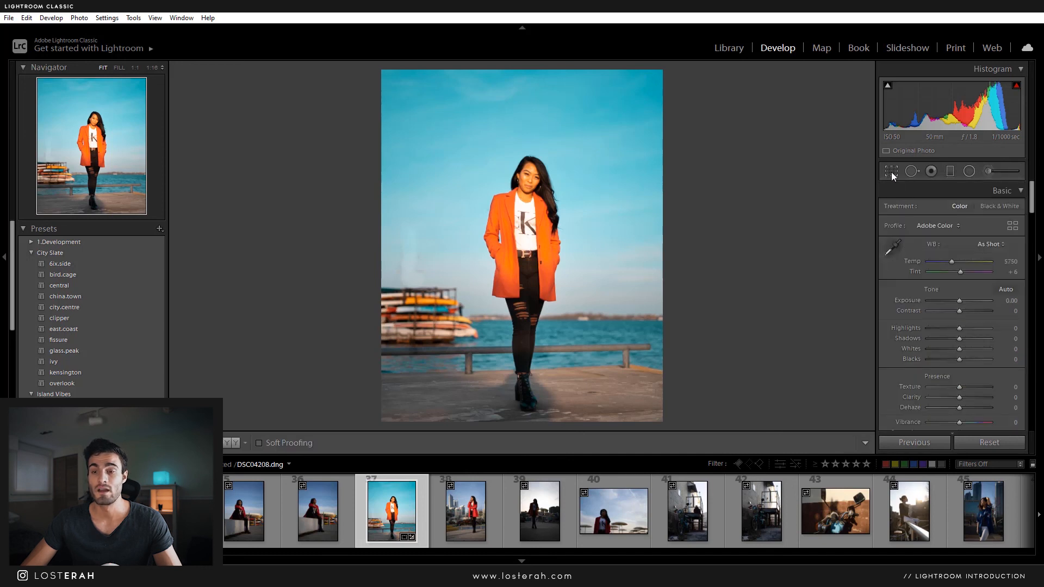
{"action": "scroll", "coordinate": [919, 233], "scroll_direction": "down", "scroll_amount": 3}
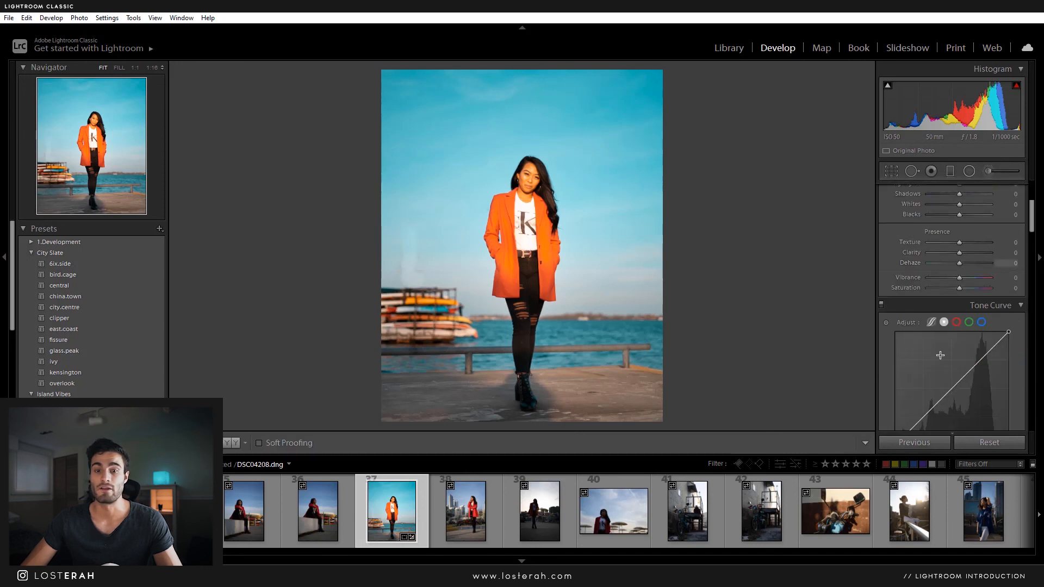
{"action": "scroll", "coordinate": [922, 280], "scroll_direction": "down", "scroll_amount": 4}
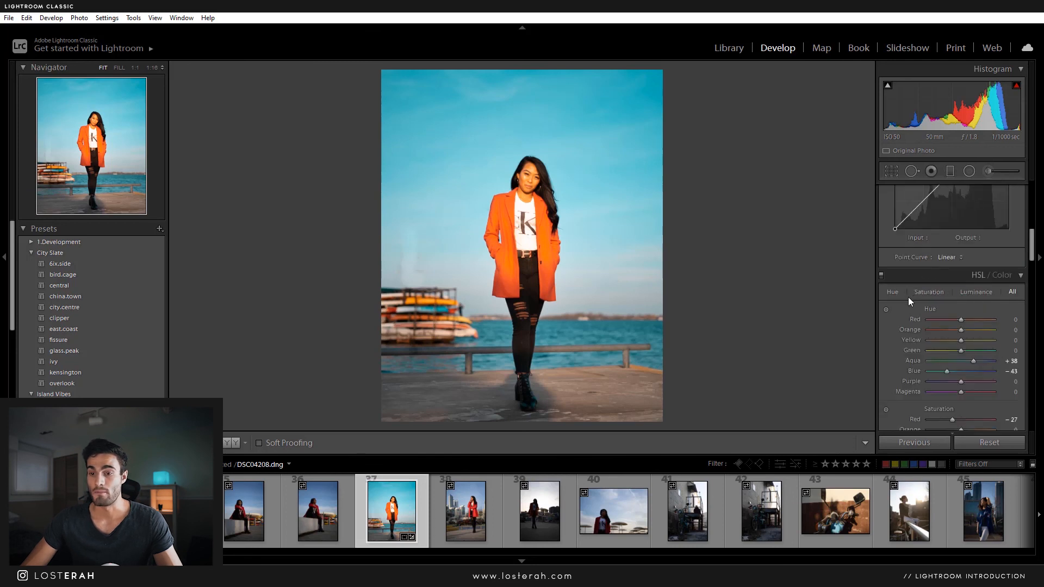
{"action": "scroll", "coordinate": [906, 305], "scroll_direction": "down", "scroll_amount": 10}
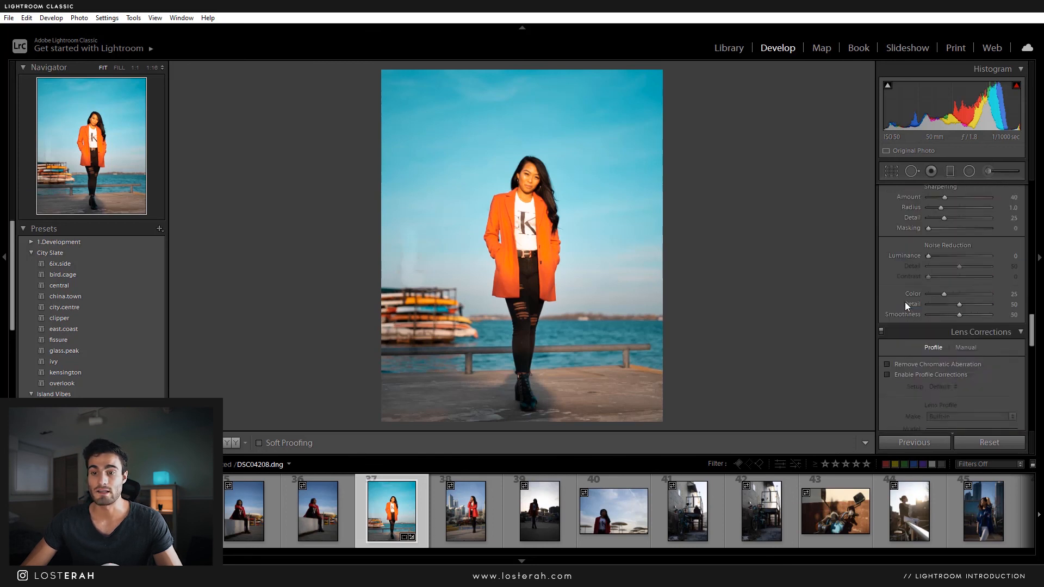
{"action": "scroll", "coordinate": [905, 304], "scroll_direction": "down", "scroll_amount": 2}
{"action": "scroll", "coordinate": [901, 303], "scroll_direction": "up", "scroll_amount": 20}
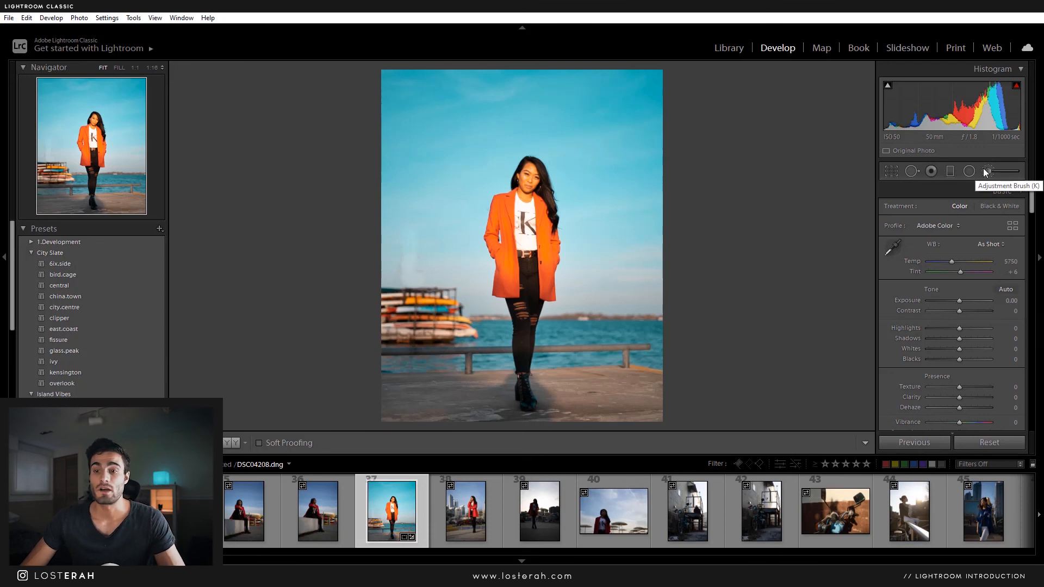
{"action": "left_click", "coordinate": [440, 577]}
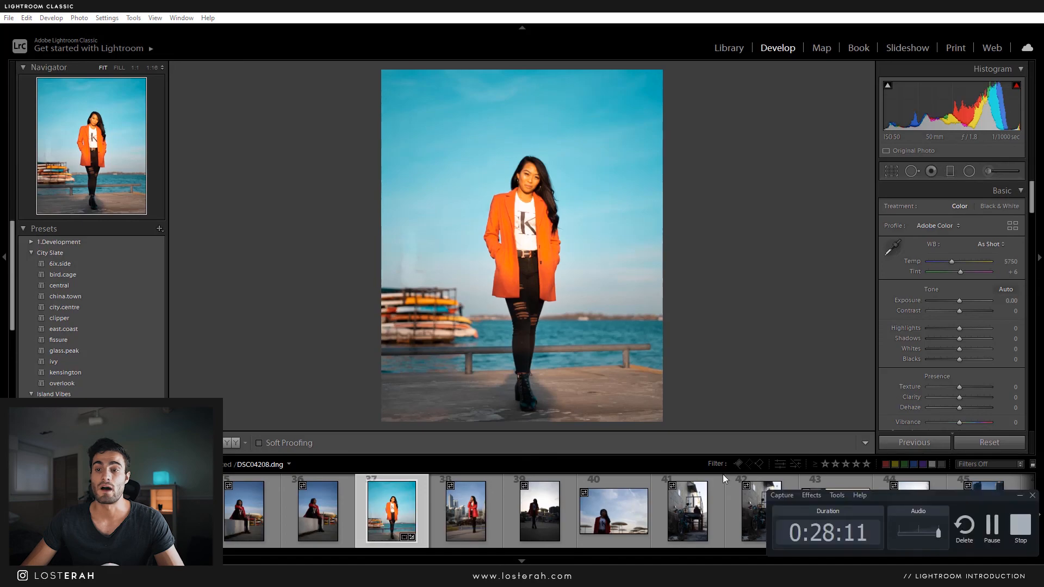